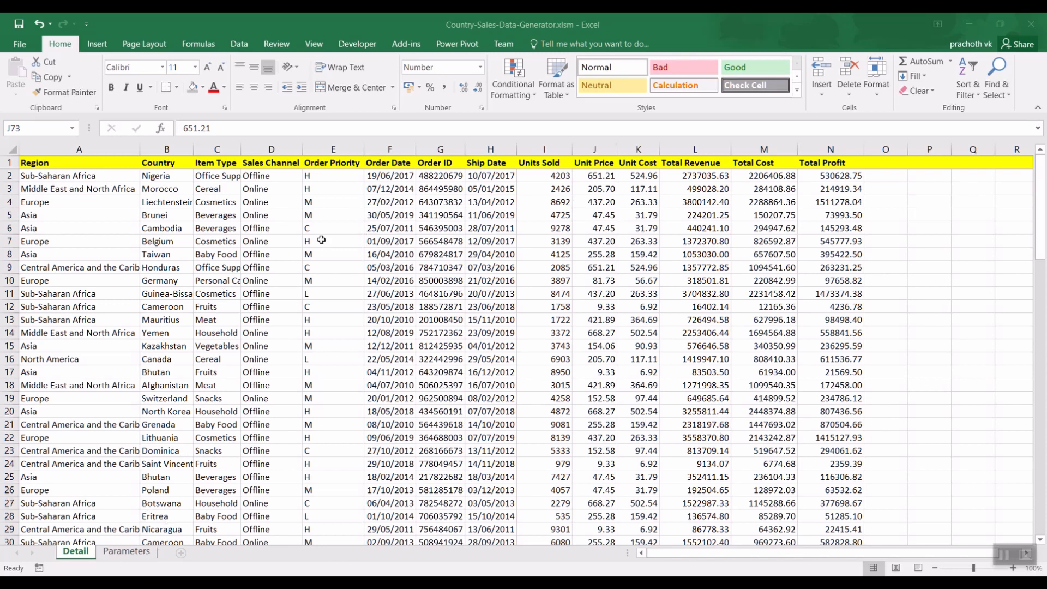
Step: Examine the sales records on the Detail sheet and the formulas in the TOTAL row for units sold, revenue, cost and profit
scroll(321, 240, down, 20)
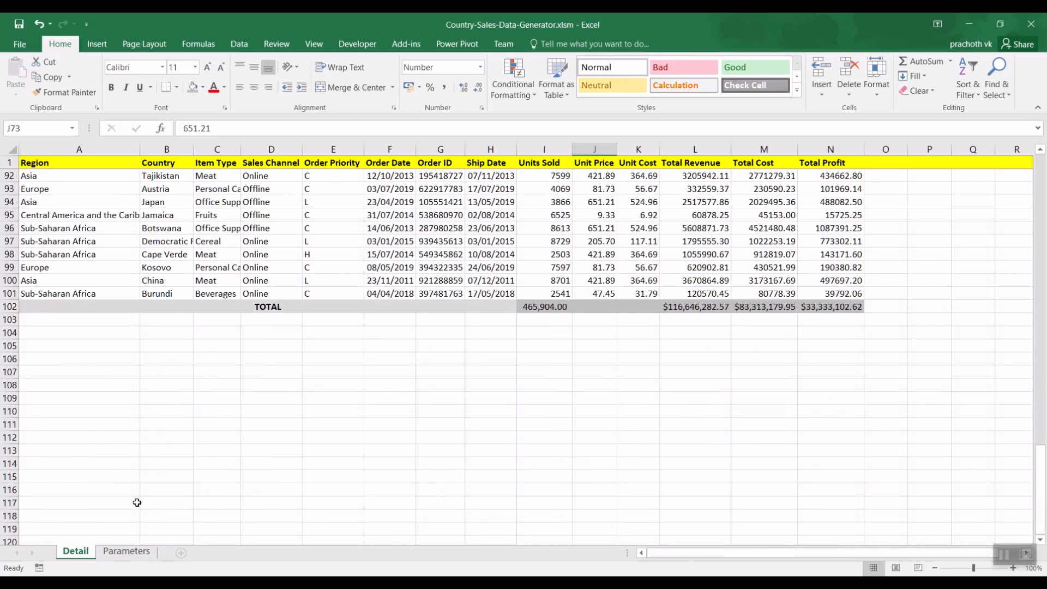
scroll(249, 455, up, 15)
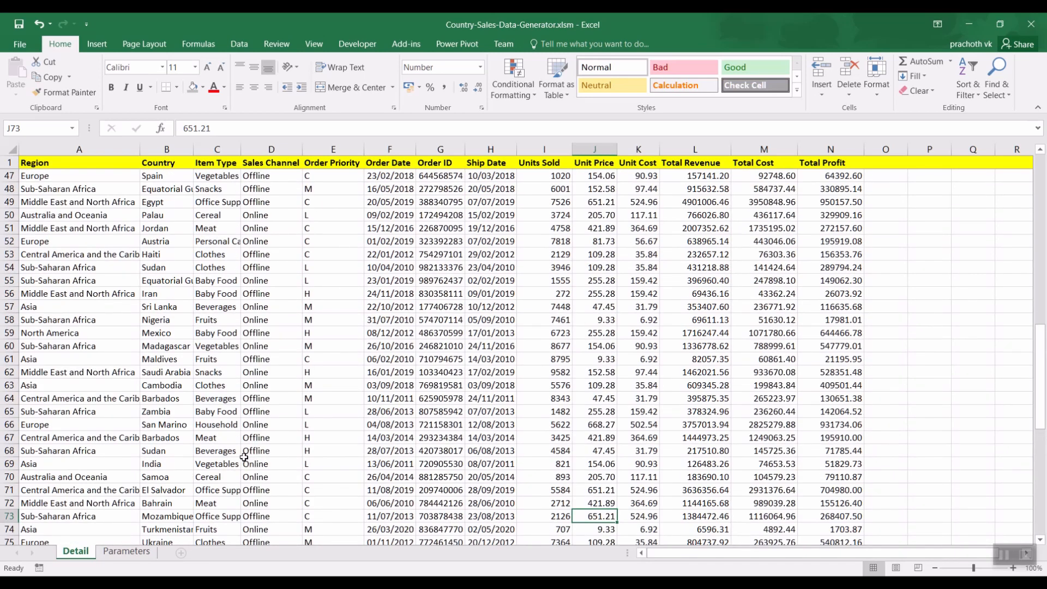
scroll(244, 457, up, 12)
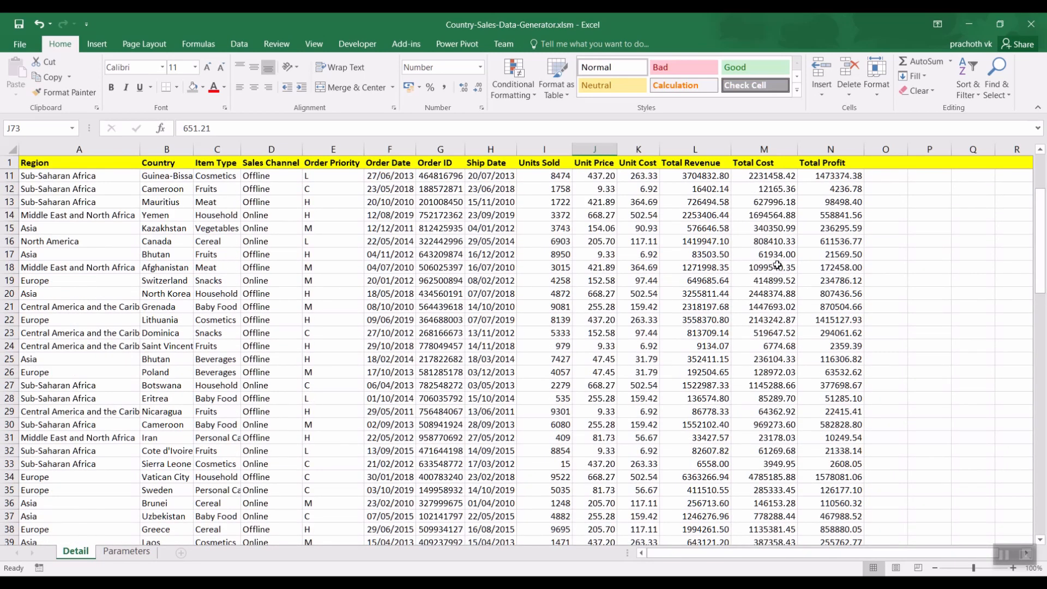
scroll(740, 409, down, 20)
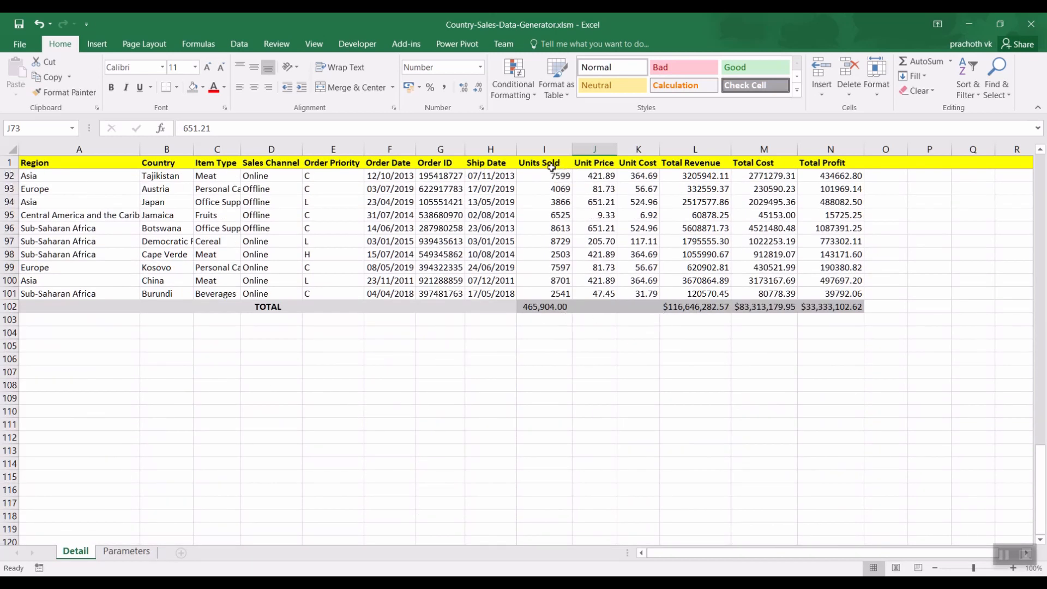
click(548, 307)
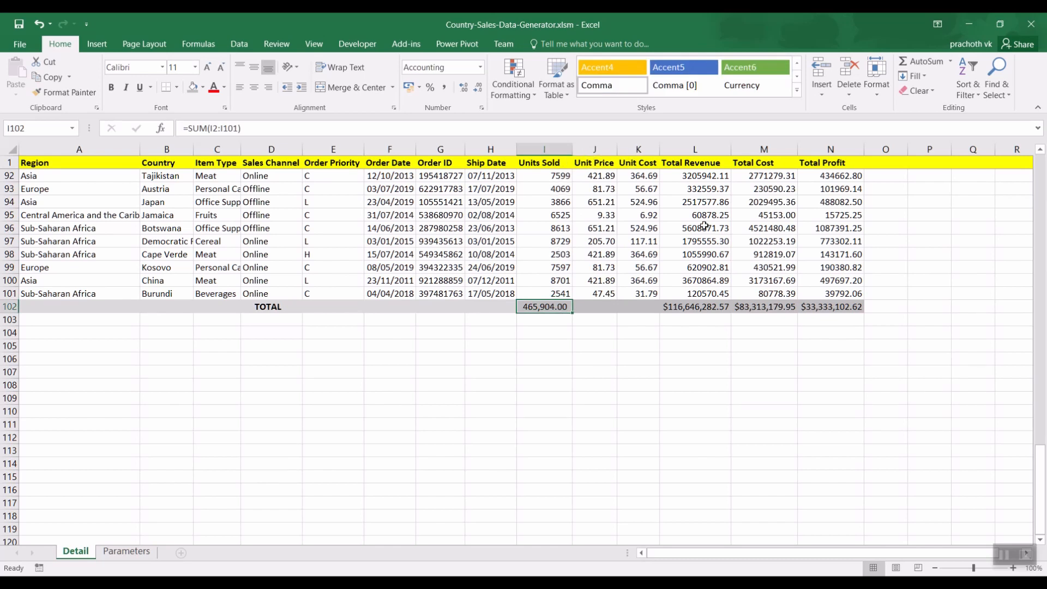
click(702, 307)
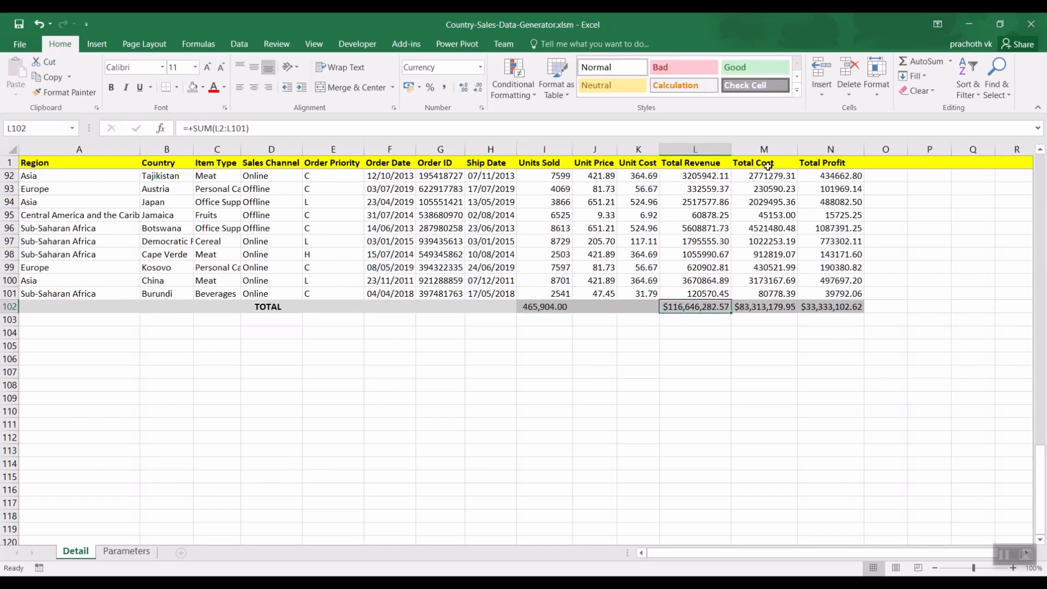
click(759, 307)
click(846, 306)
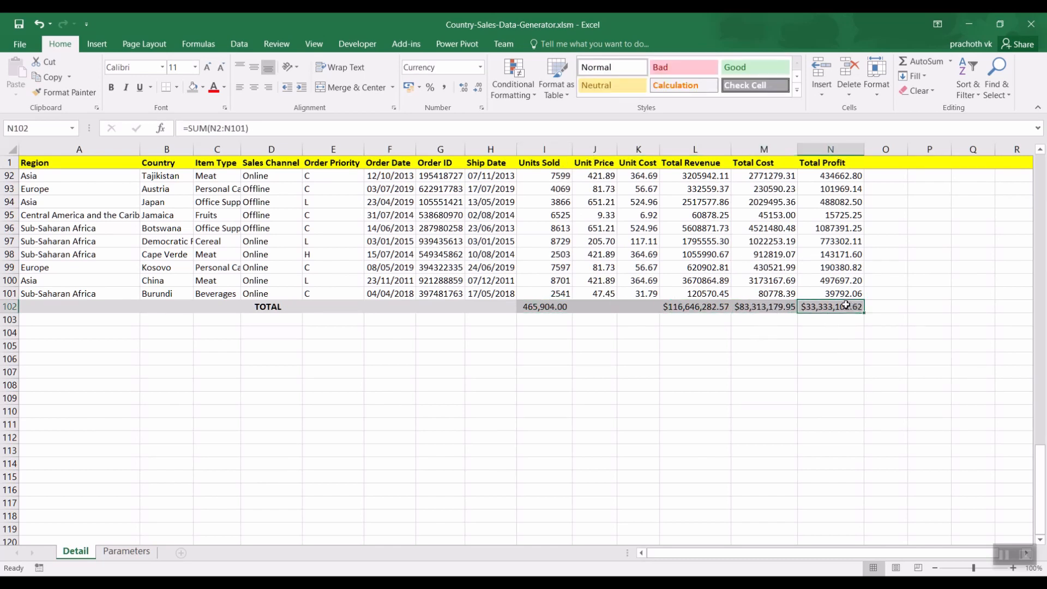
click(573, 450)
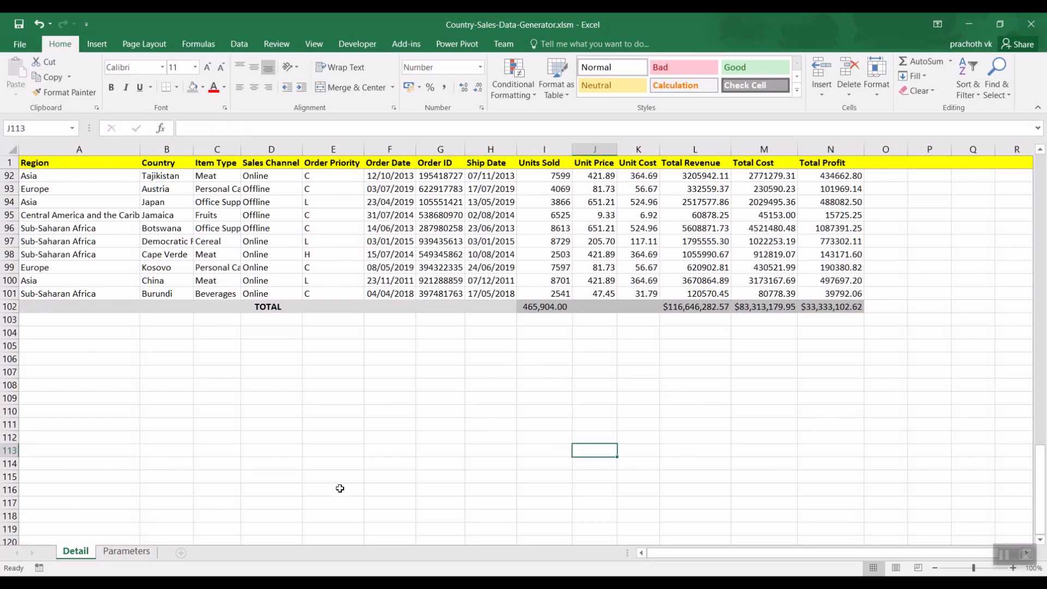
scroll(445, 440, up, 15)
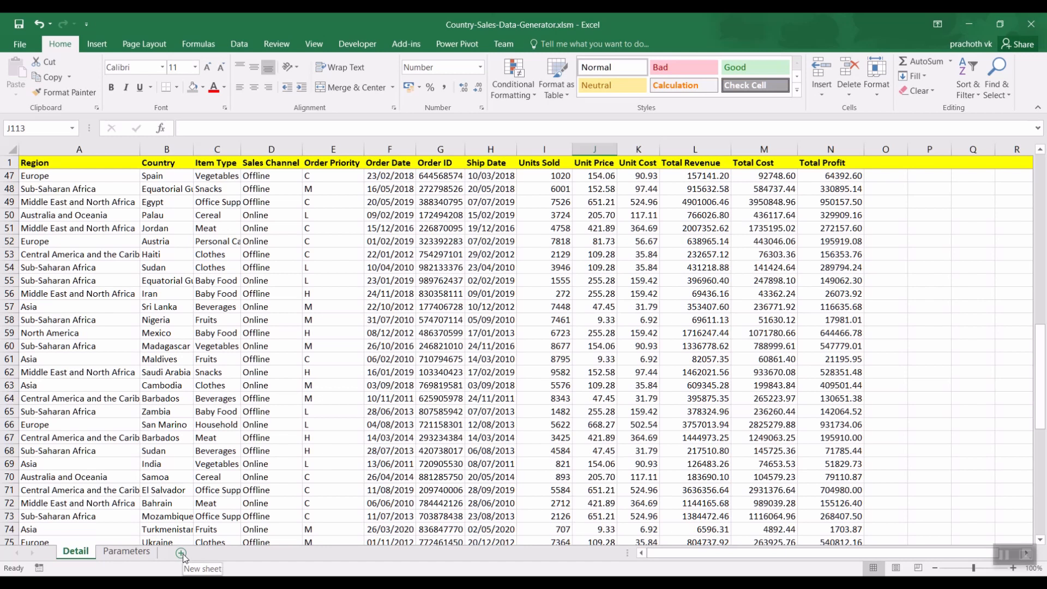
Step: Add a new worksheet and draw a rounded rectangle on it, about 2.22 cm high and 6.8 cm wide
click(181, 553)
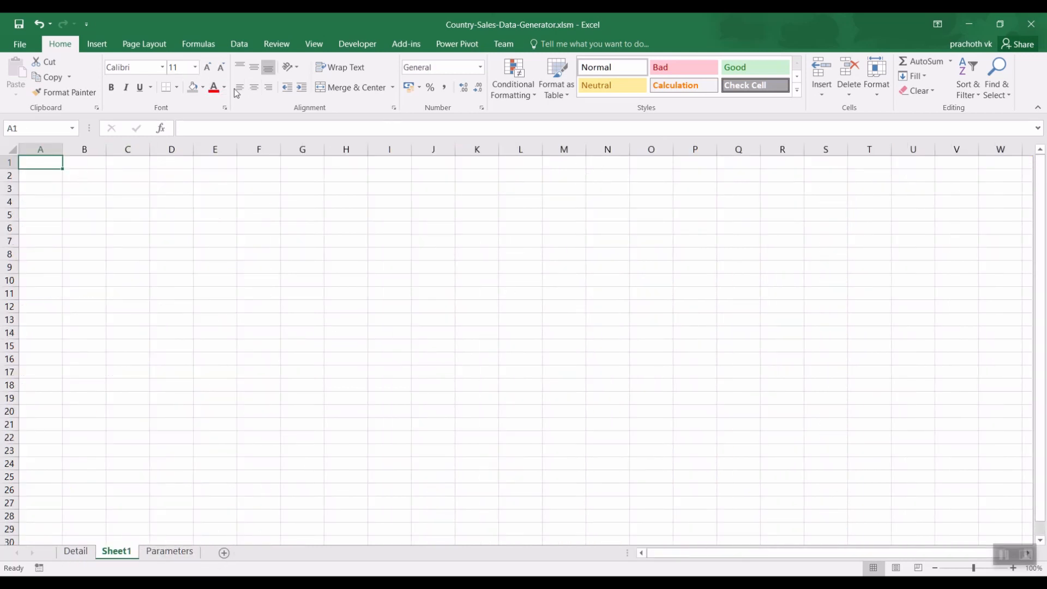
click(98, 44)
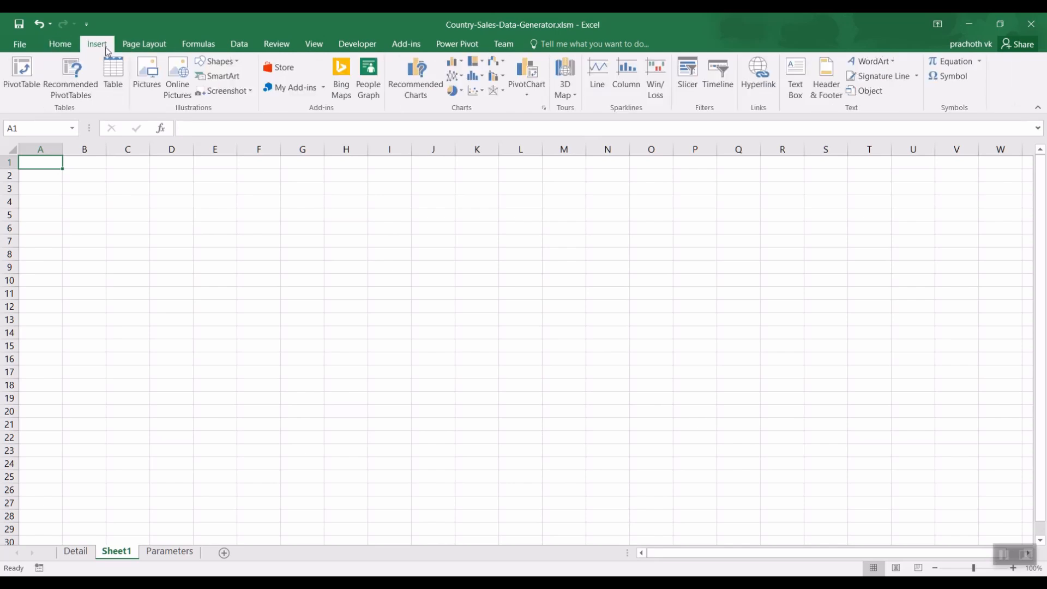
click(230, 61)
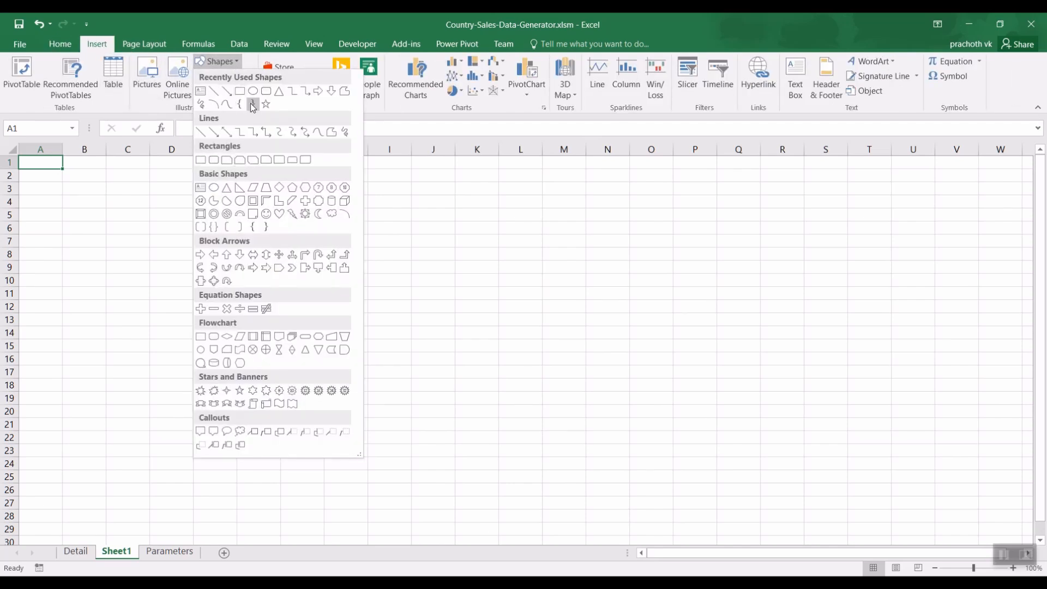
click(213, 161)
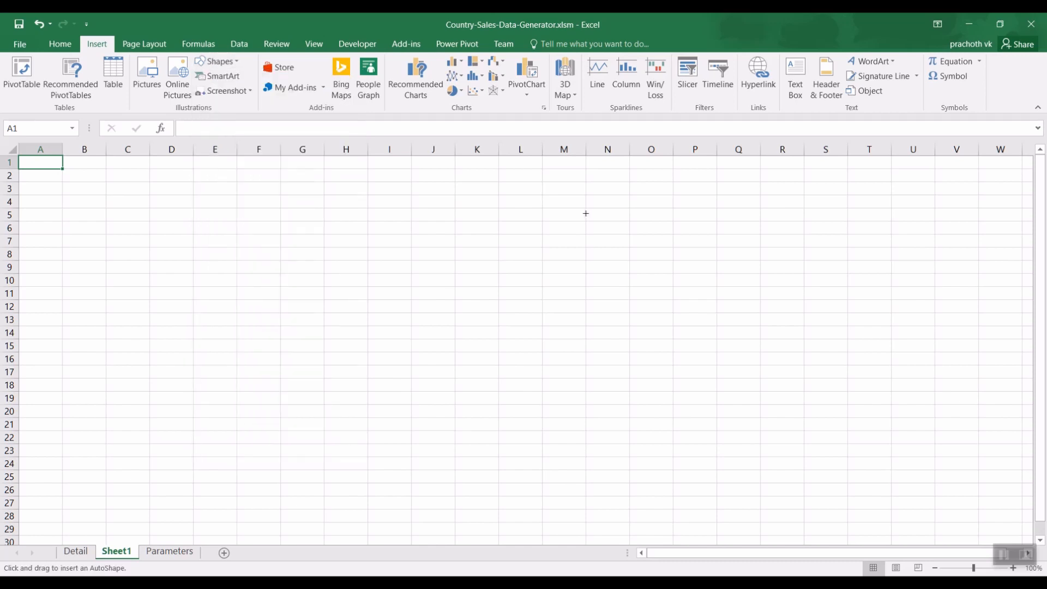
mouse_move(190, 219)
mouse_down()
mouse_move(226, 290)
mouse_move(365, 277)
mouse_up()
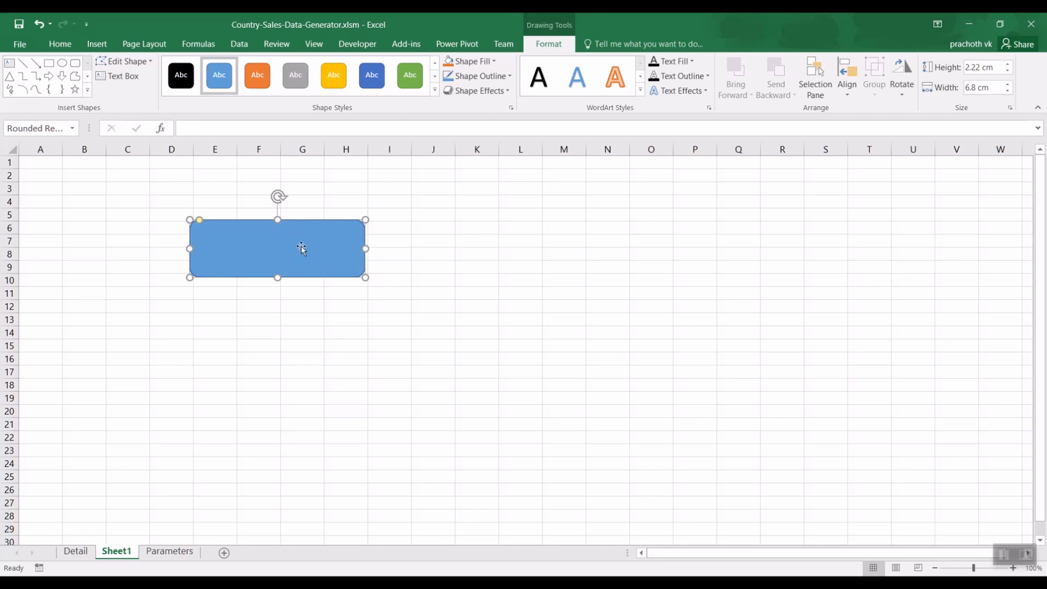
Step: Review the last sales records and the TOTAL row on the Detail sheet
click(164, 551)
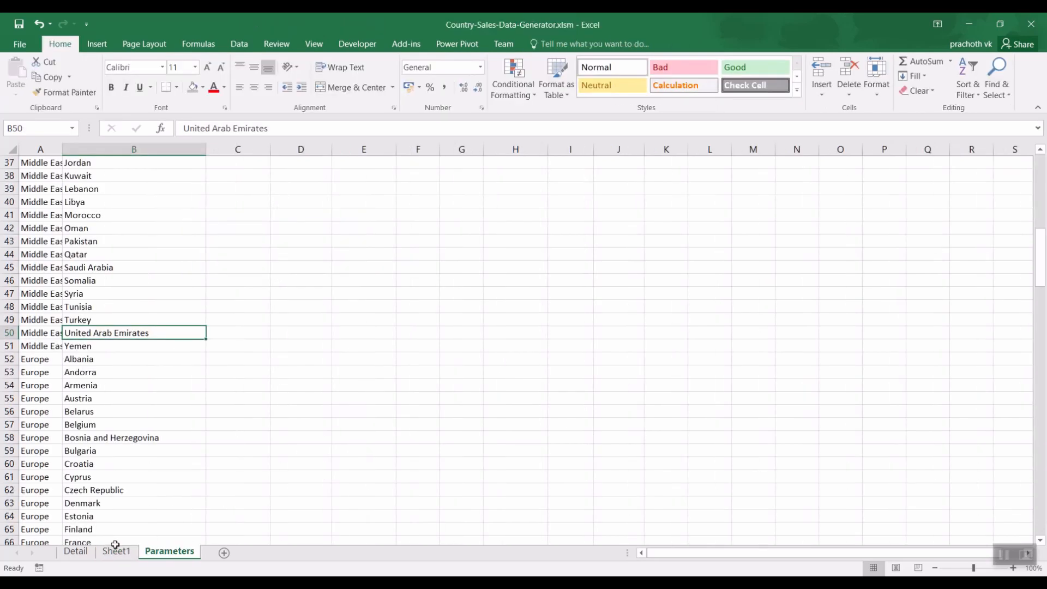
click(75, 551)
scroll(546, 379, down, 20)
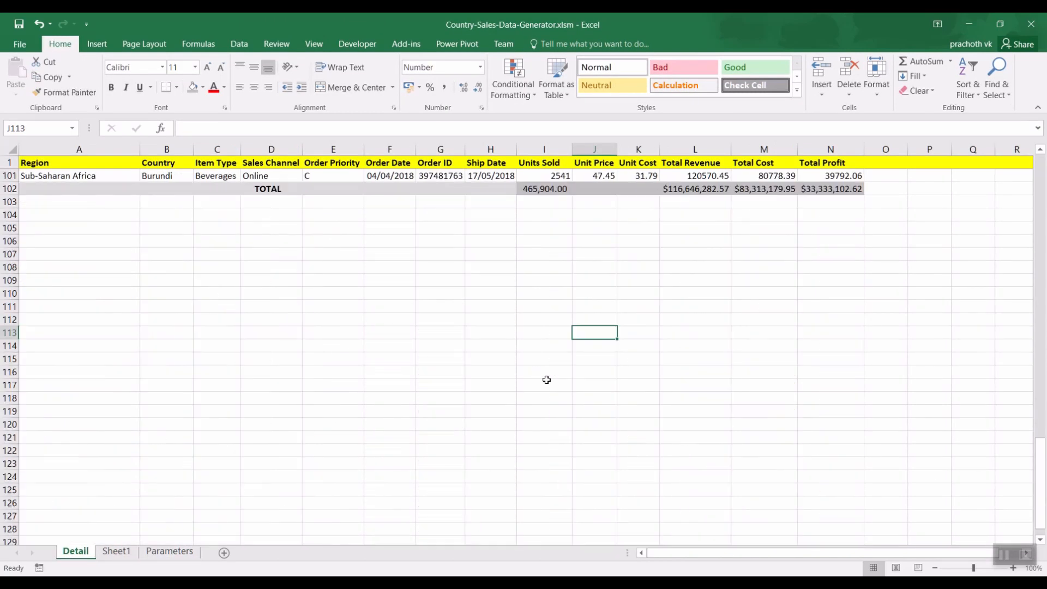
scroll(573, 350, up, 6)
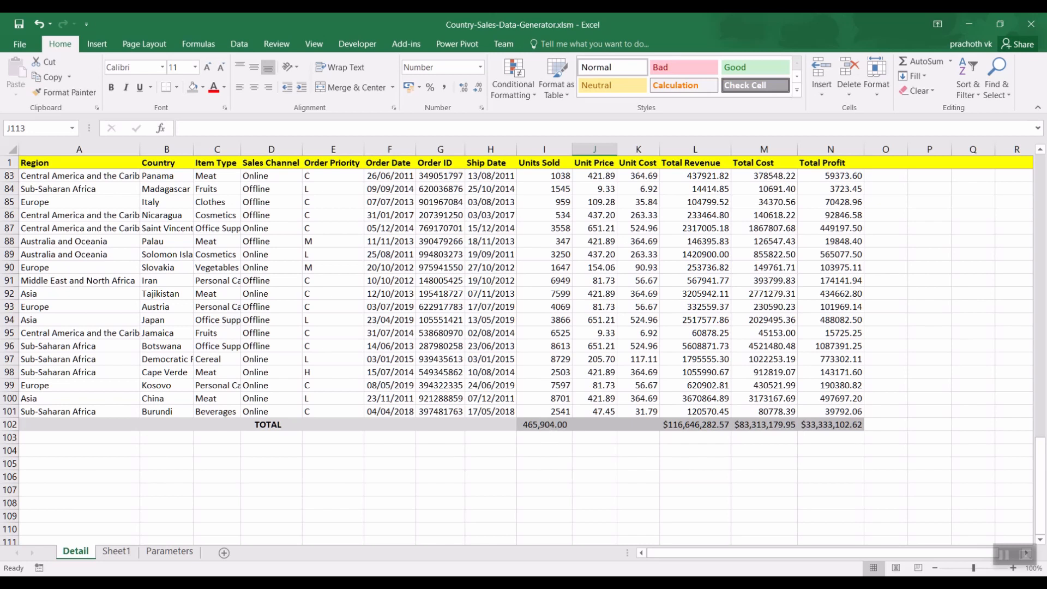
scroll(222, 347, up, 9)
scroll(542, 308, down, 6)
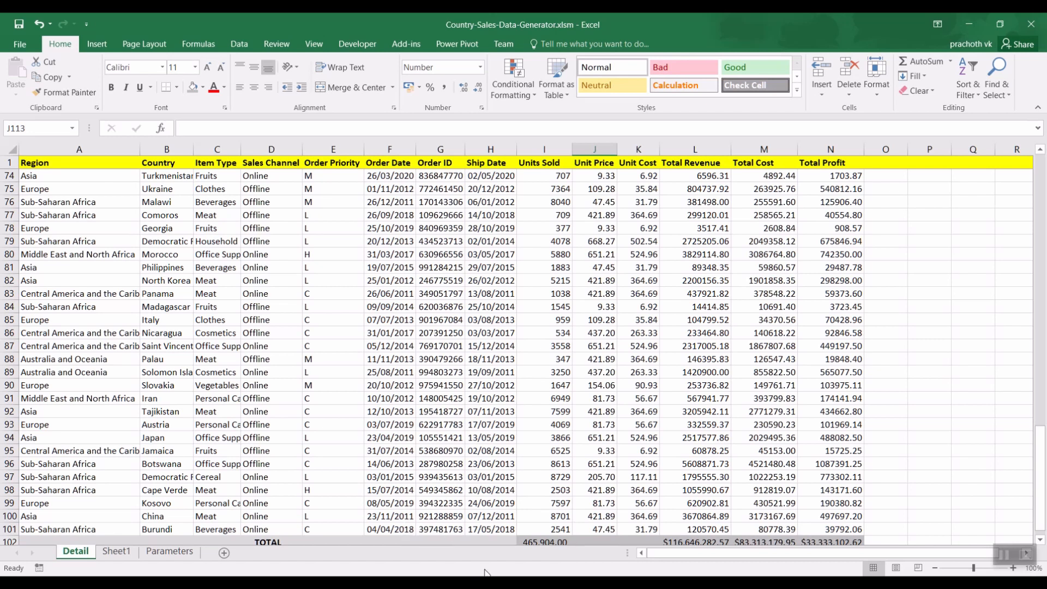
scroll(551, 257, down, 9)
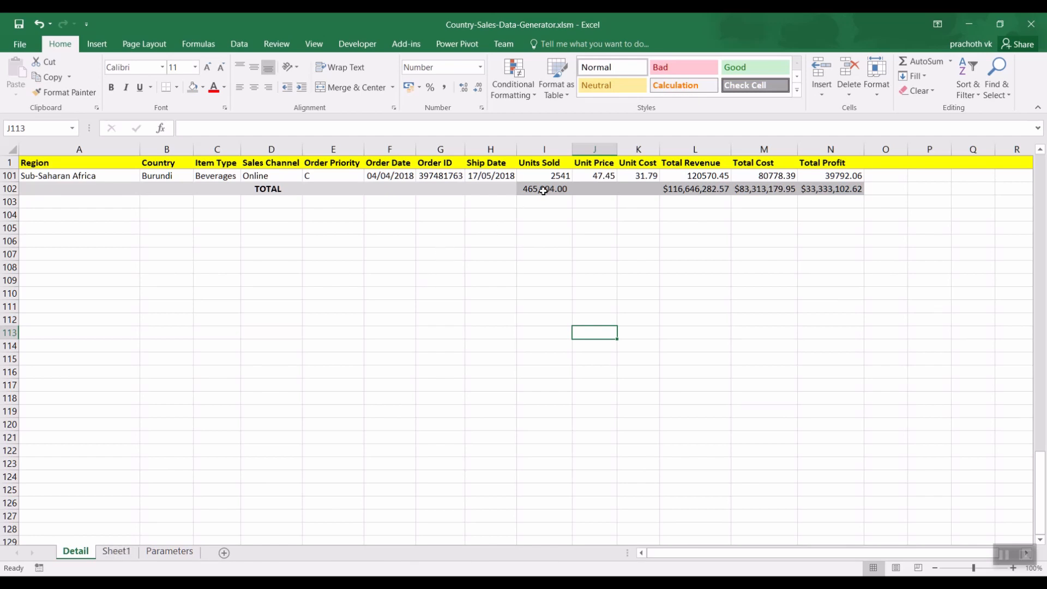
Step: Set the Units Sold value of the China record in cell I100 to 880
scroll(543, 190, up, 6)
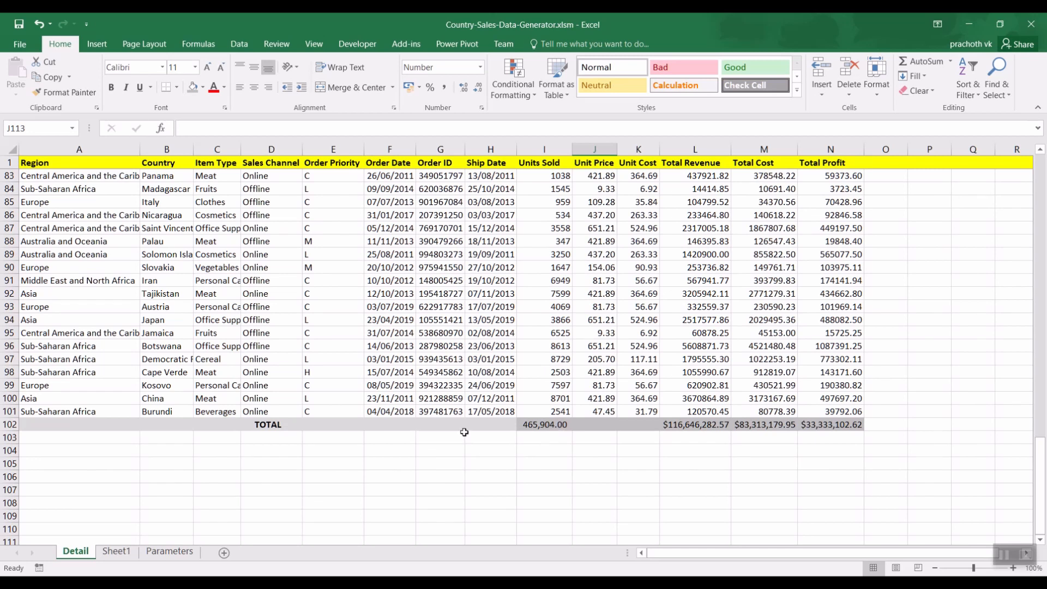
click(554, 399)
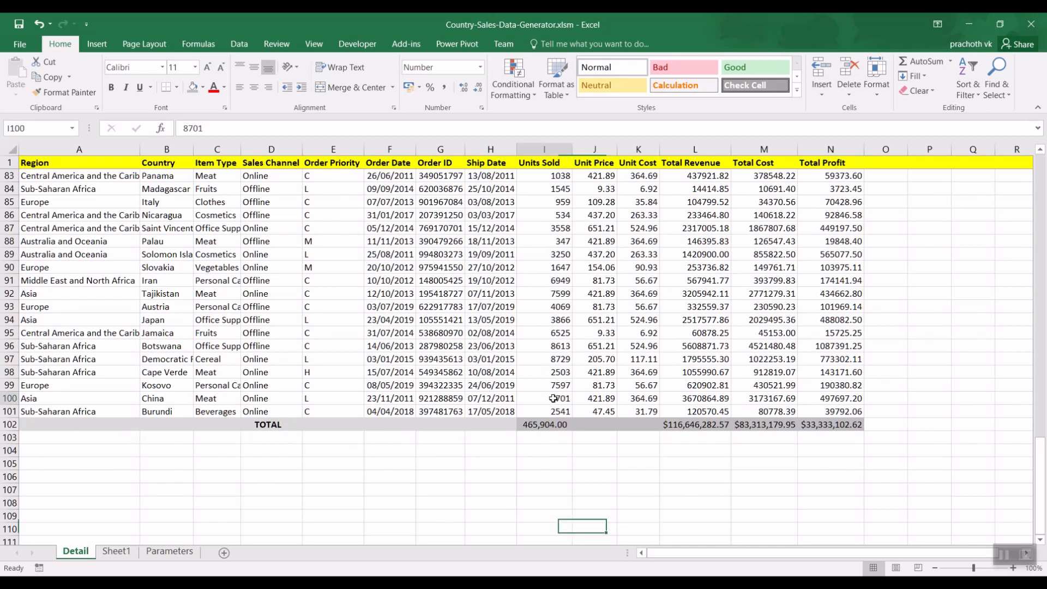
text(88)
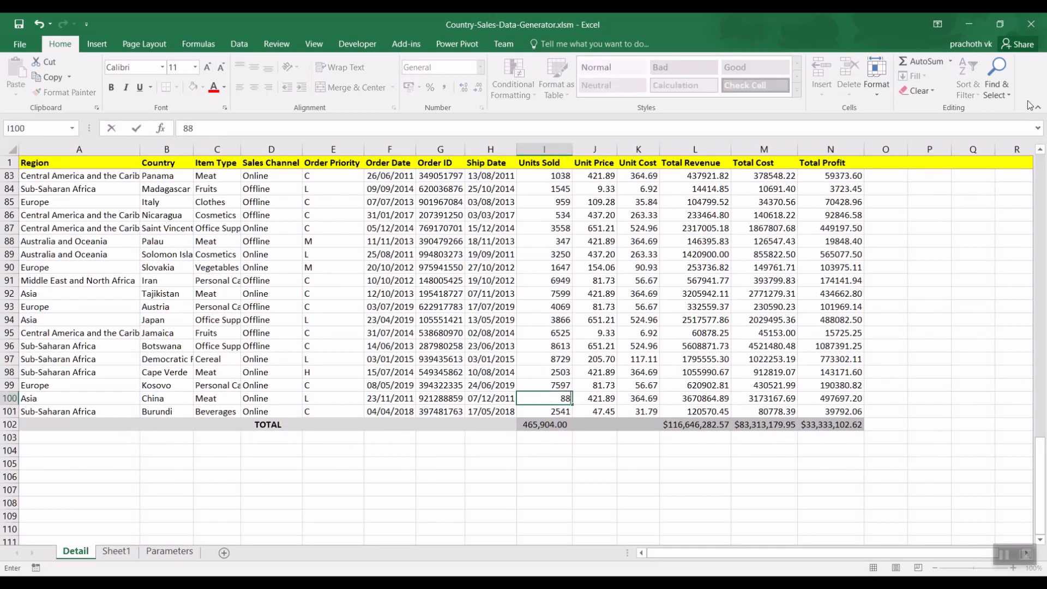
text(0)
key(Return)
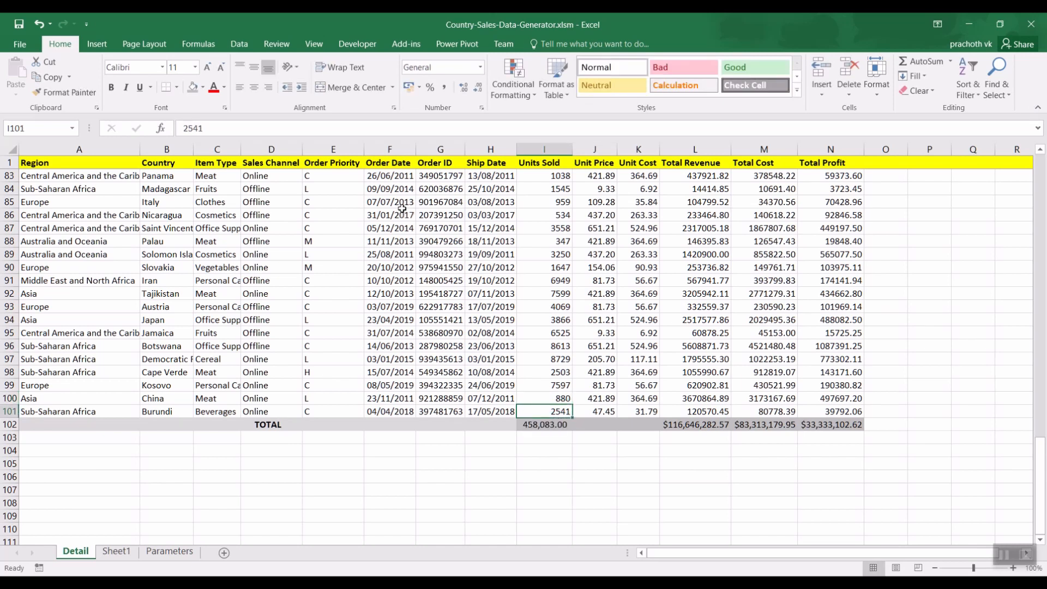
Step: Move the rounded rectangle on Sheet1 to columns I to M, around rows 5 to 9
click(99, 552)
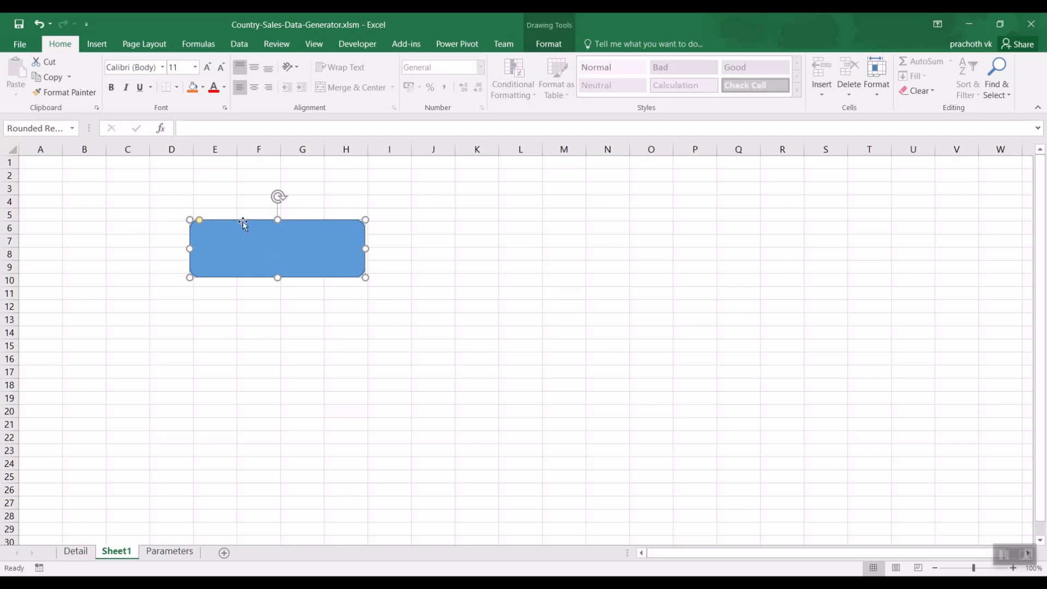
drag(243, 224, 440, 215)
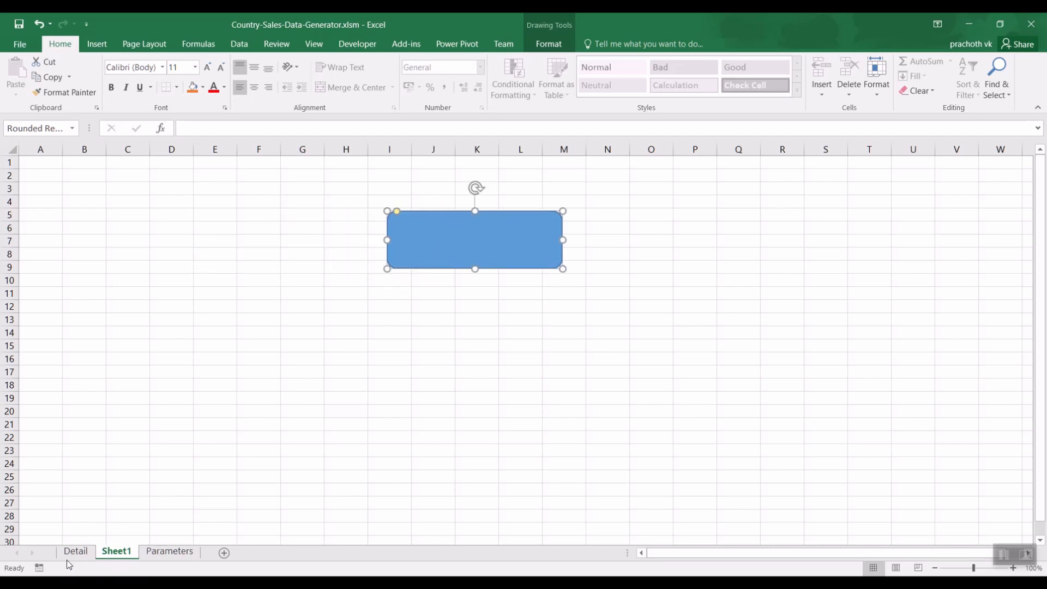
Step: Link the rounded rectangle on Sheet1 to the Units Sold total with the formula =Detail!I102
click(73, 551)
click(554, 433)
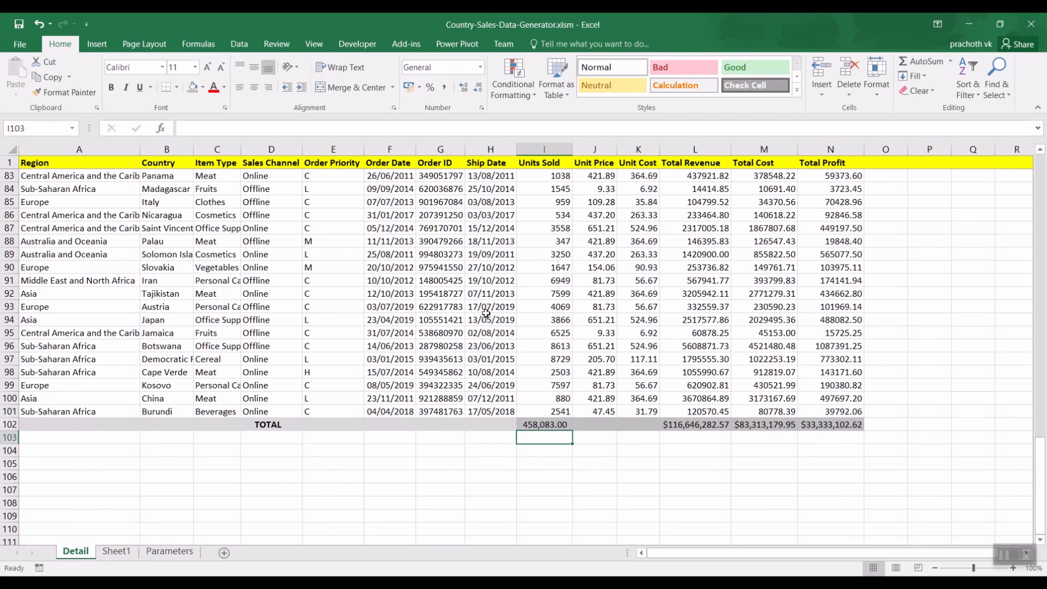
click(116, 552)
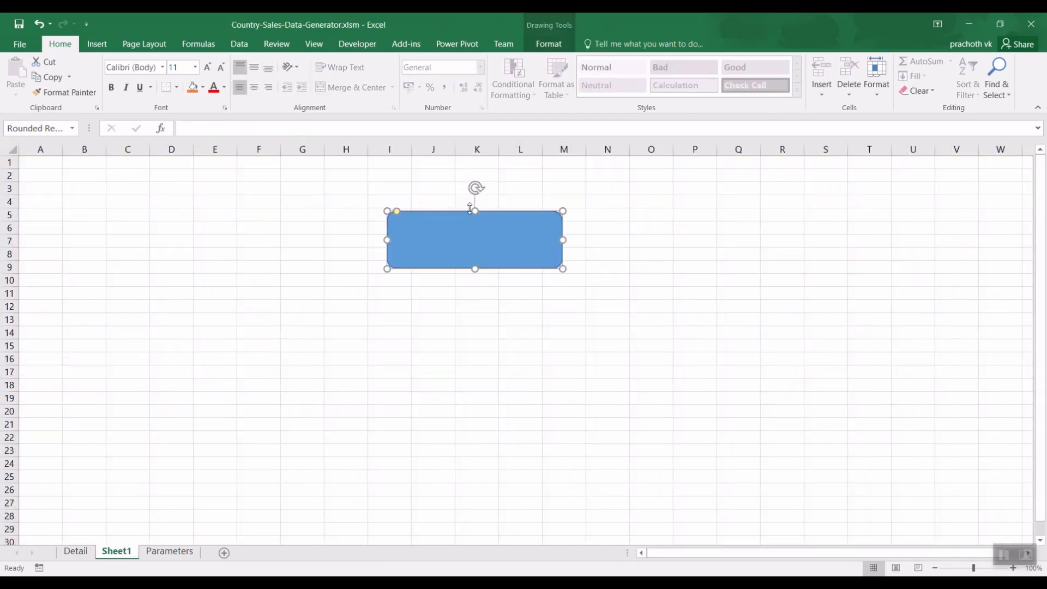
click(228, 131)
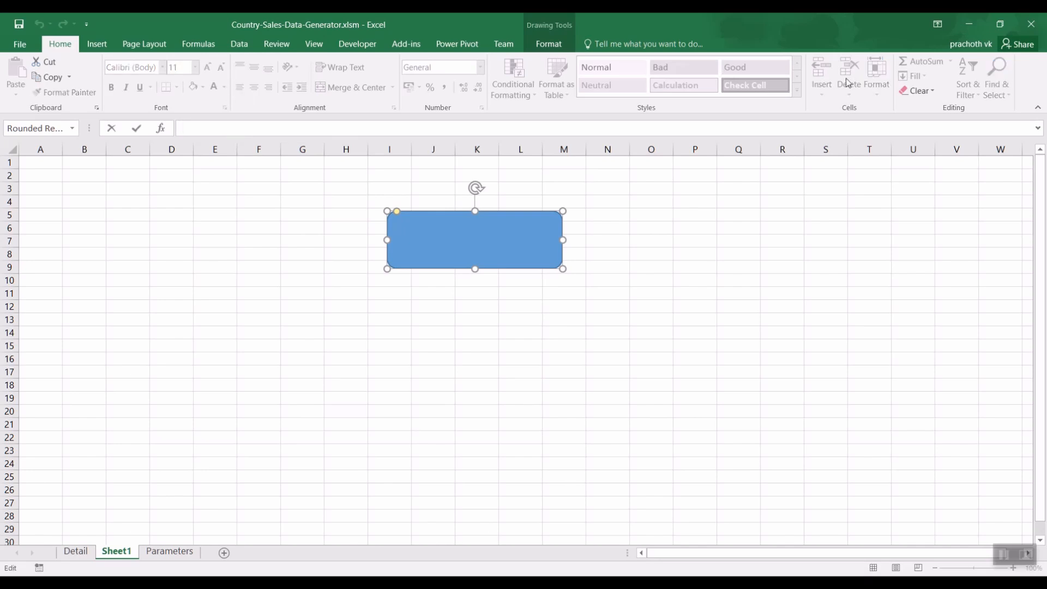
text(=)
click(76, 551)
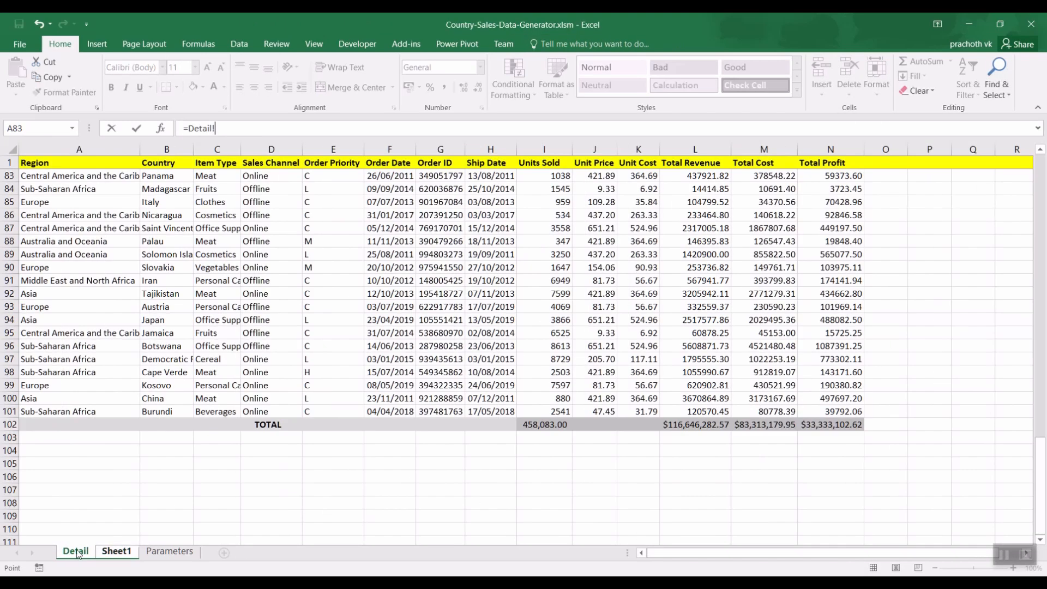
click(550, 426)
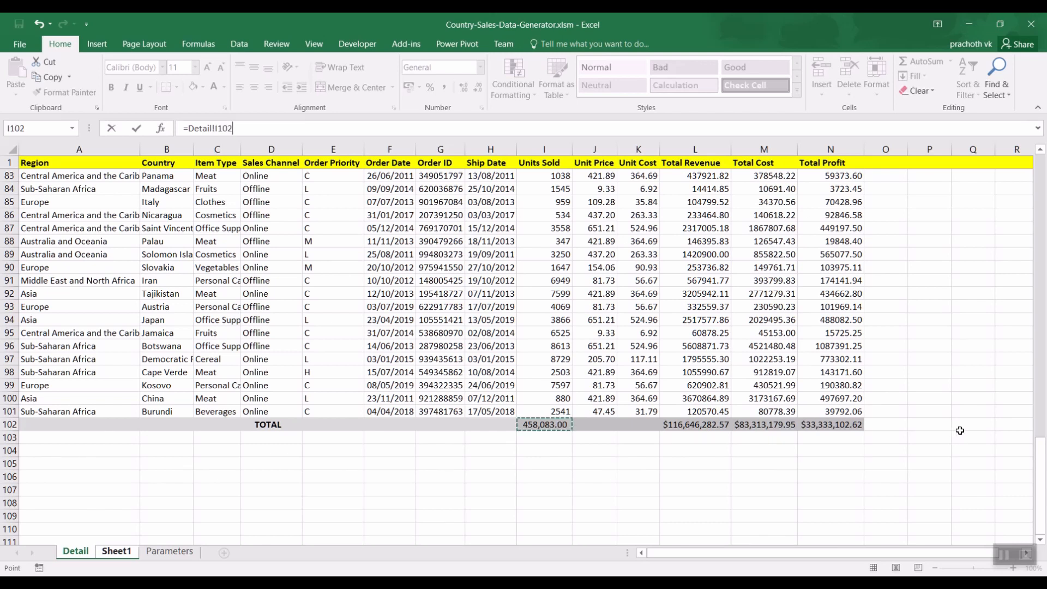
key(Return)
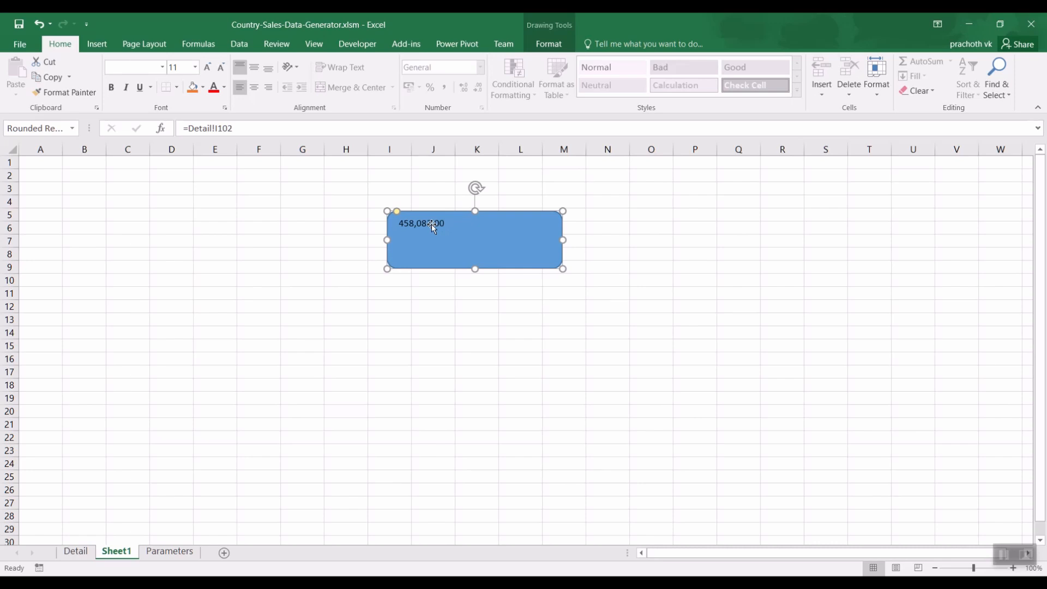
Step: Enlarge the linked number in the rounded rectangle to font size 24
click(206, 69)
click(208, 69)
click(208, 70)
click(208, 69)
click(208, 69)
click(208, 70)
click(208, 69)
click(208, 69)
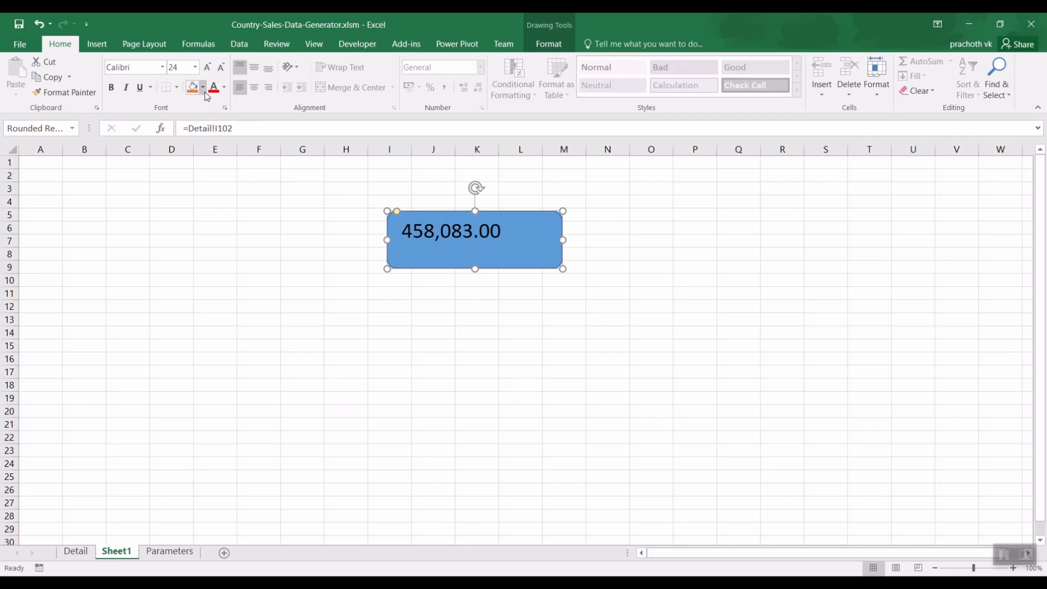
Step: Colour the rounded rectangle's number white and centre it horizontally and vertically within the shape
click(225, 88)
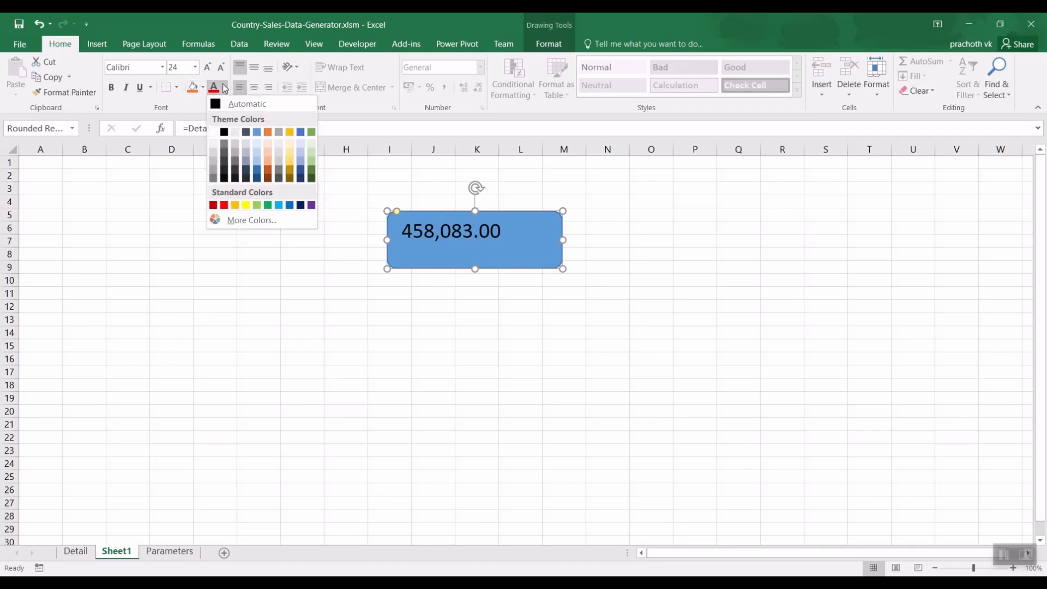
click(214, 132)
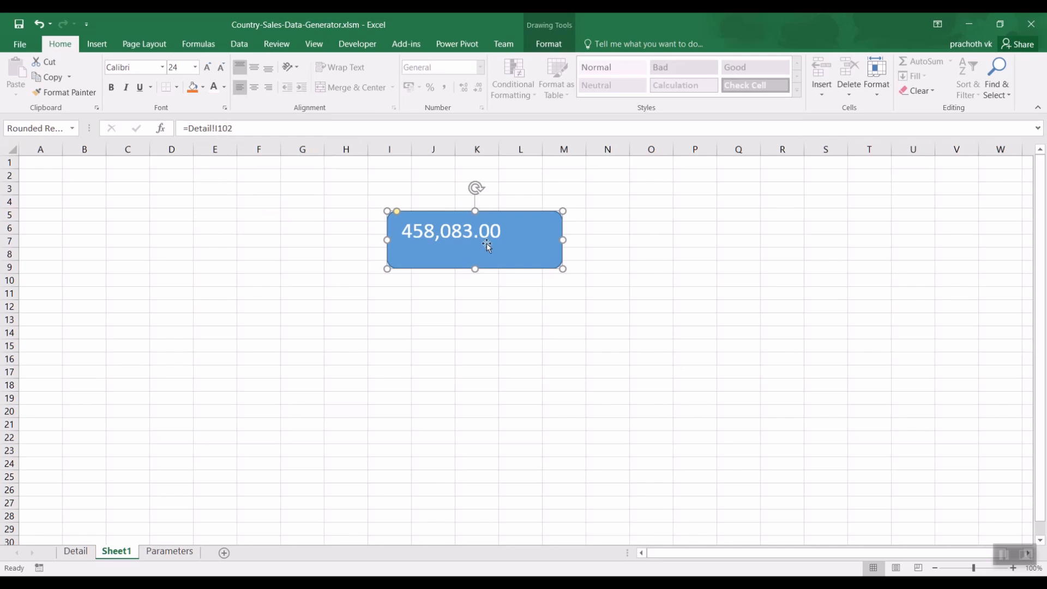
click(255, 87)
click(256, 69)
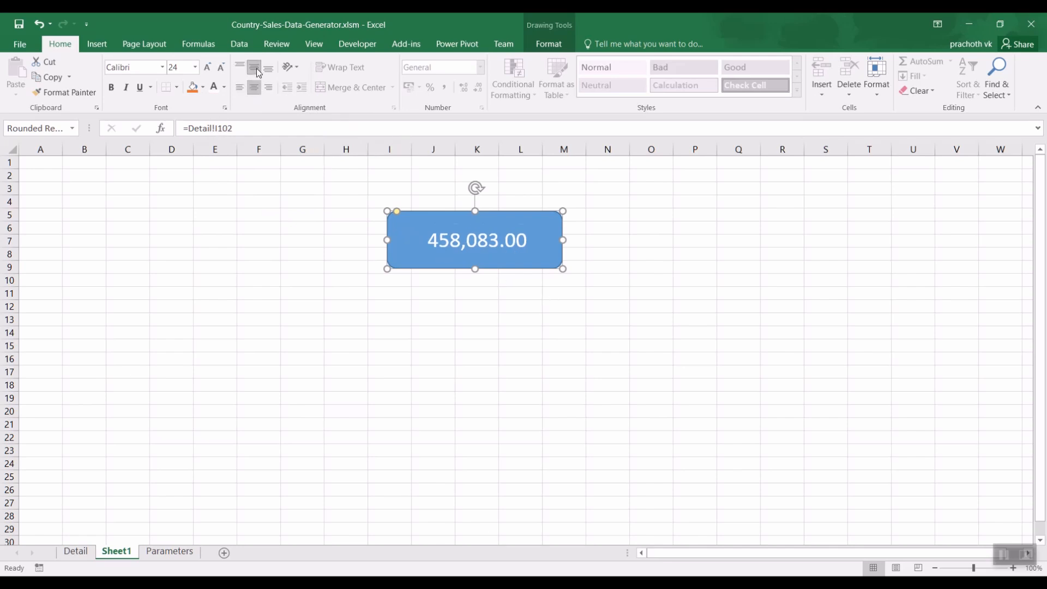
Step: Move the rounded rectangle to columns L to O, around rows 8 to 12, and place a copy directly above it
click(693, 279)
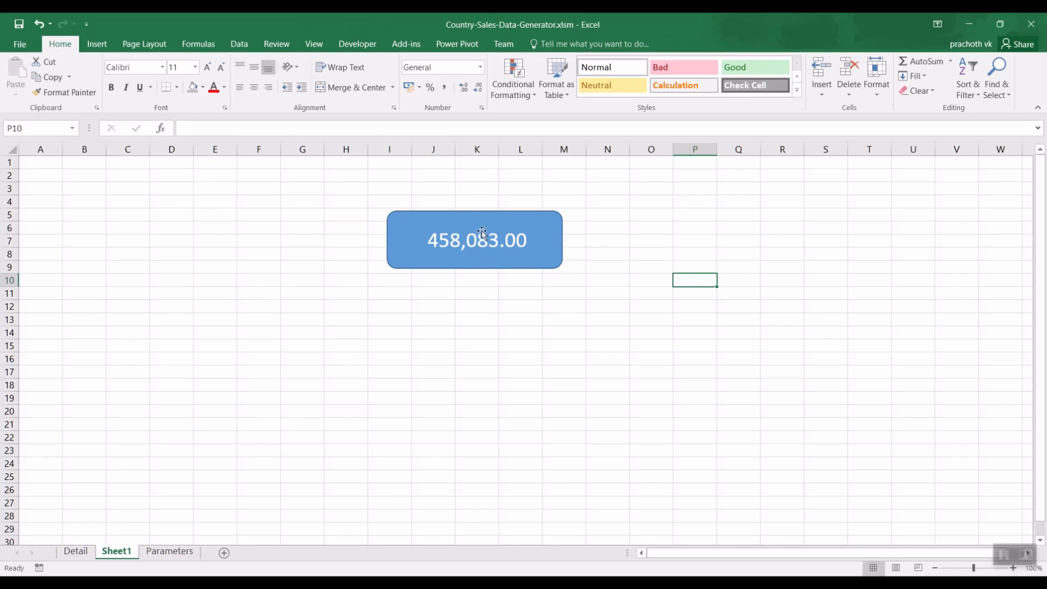
mouse_move(497, 215)
mouse_down()
mouse_move(524, 299)
mouse_move(615, 258)
mouse_up()
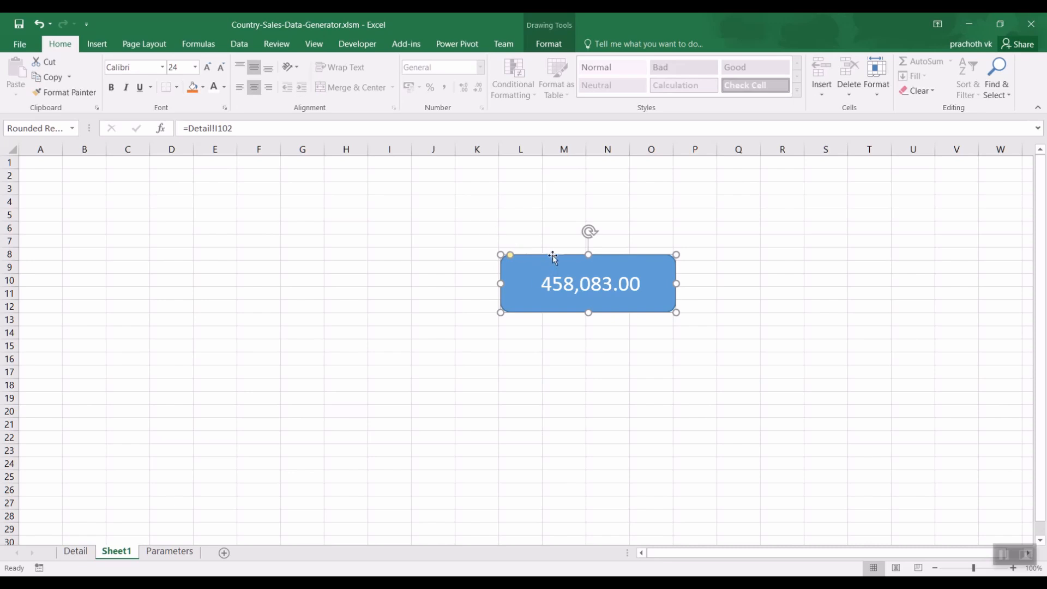
drag(553, 257, 553, 200)
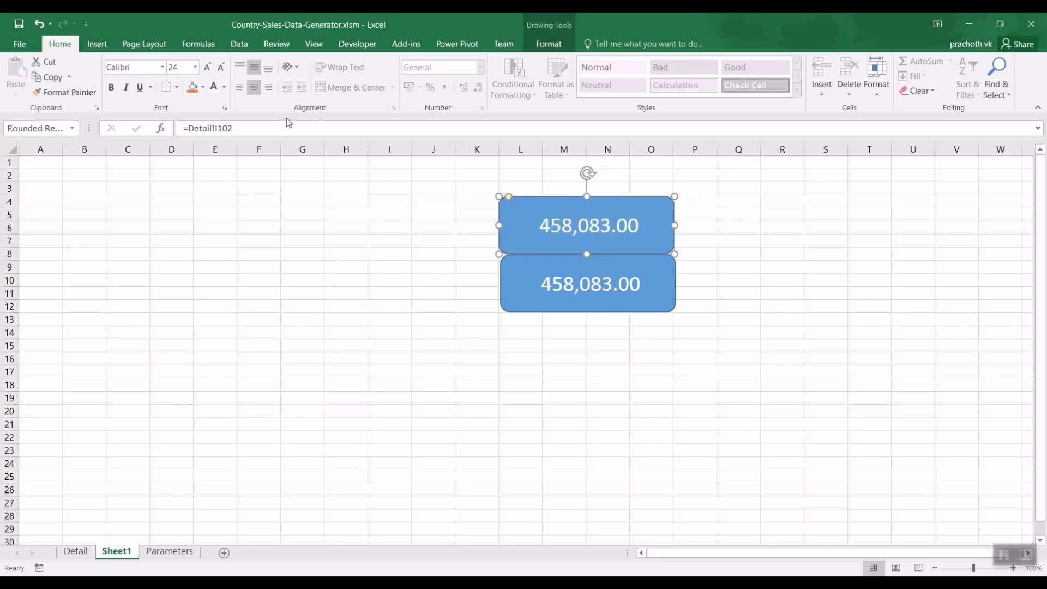
Step: Remove the cell link formula from the upper rounded rectangle
drag(280, 128, 29, 123)
key(BackSpace)
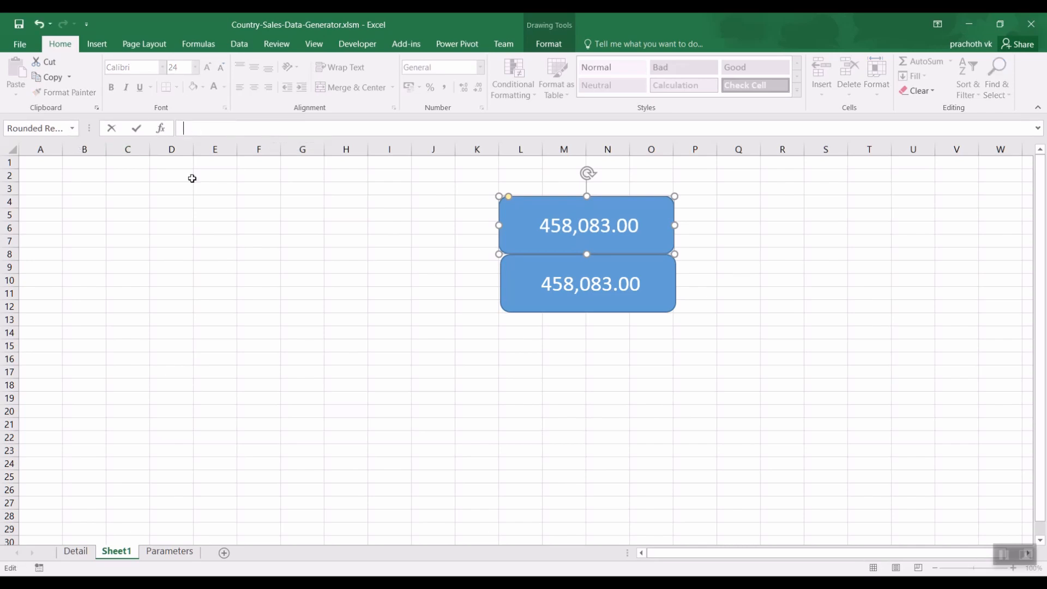
key(Return)
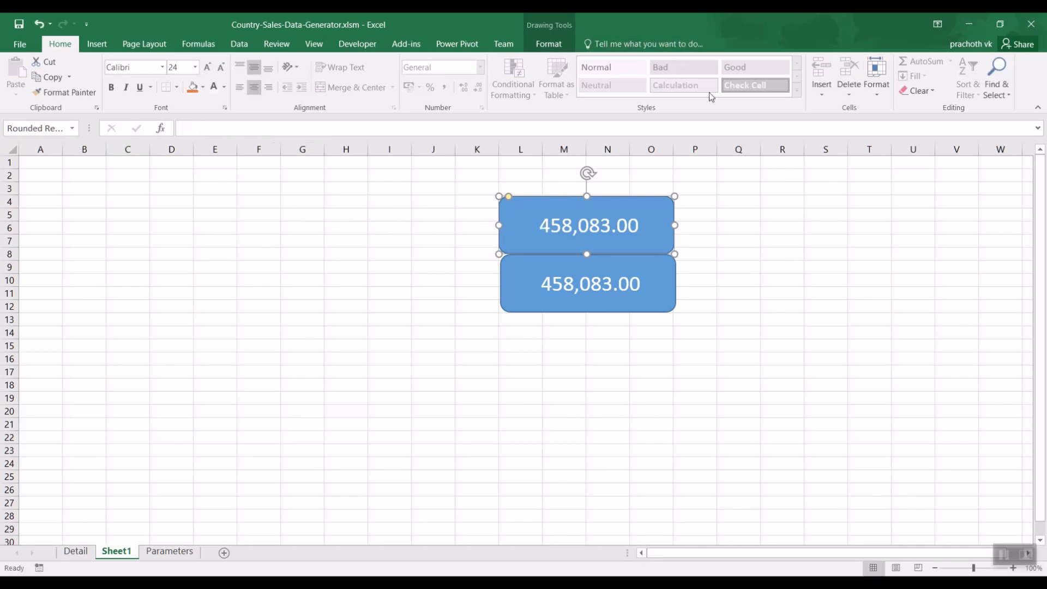
Step: Replace the text in the upper rounded rectangle with the heading Total Units Sold
triple_click(589, 225)
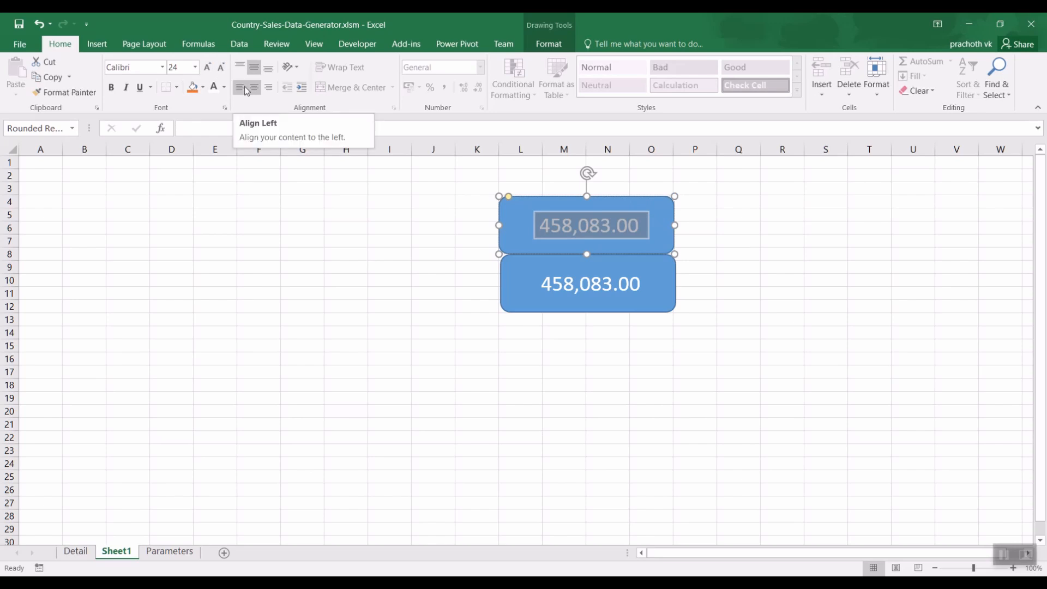
text(tOT)
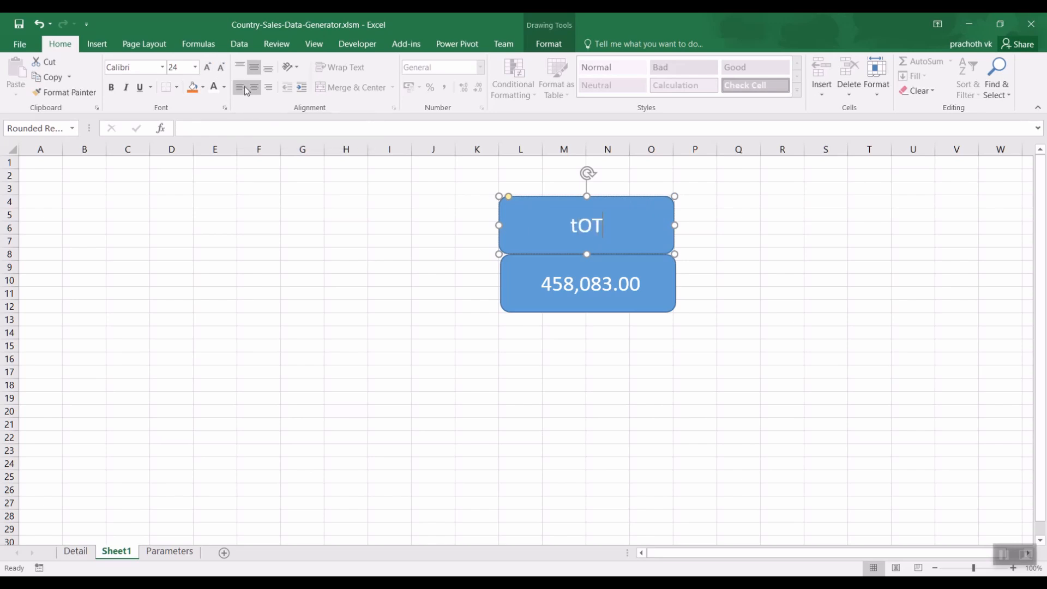
key(BackSpace)
key(BackSpace)
text(Total Units)
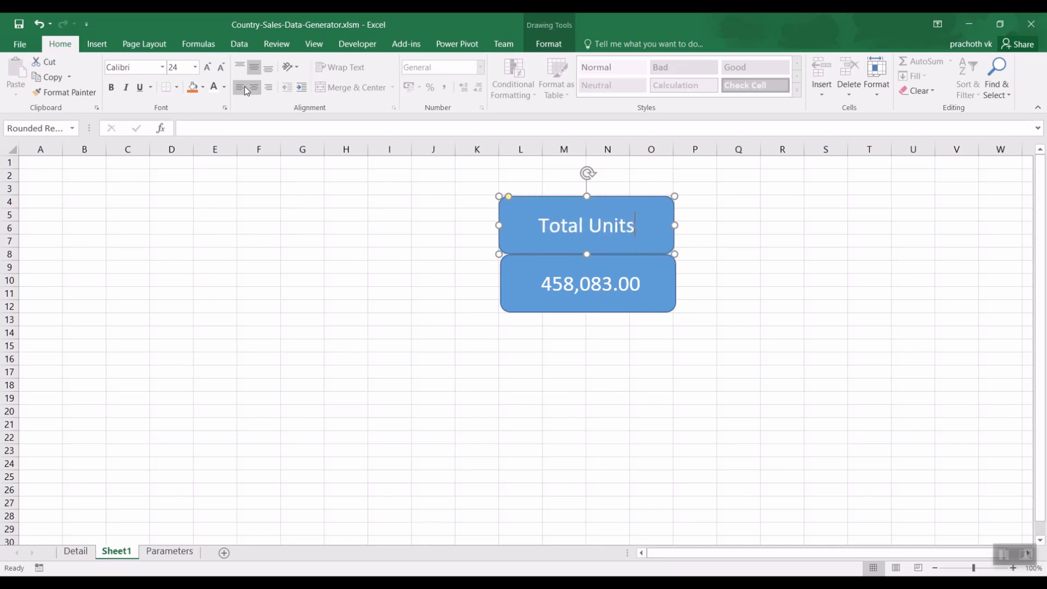
text( SOl)
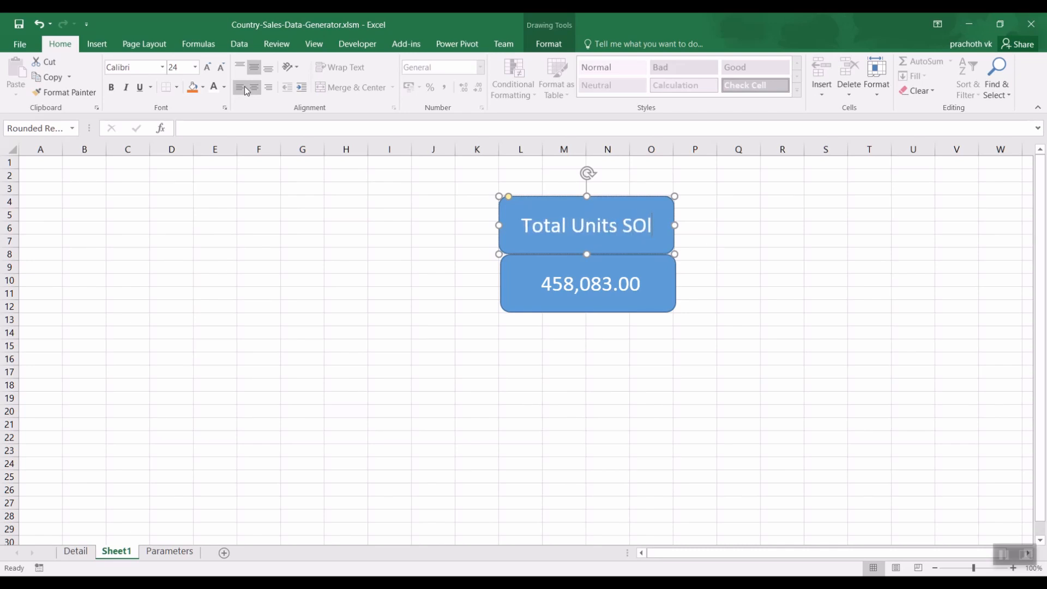
key(BackSpace)
key(BackSpace)
text(old)
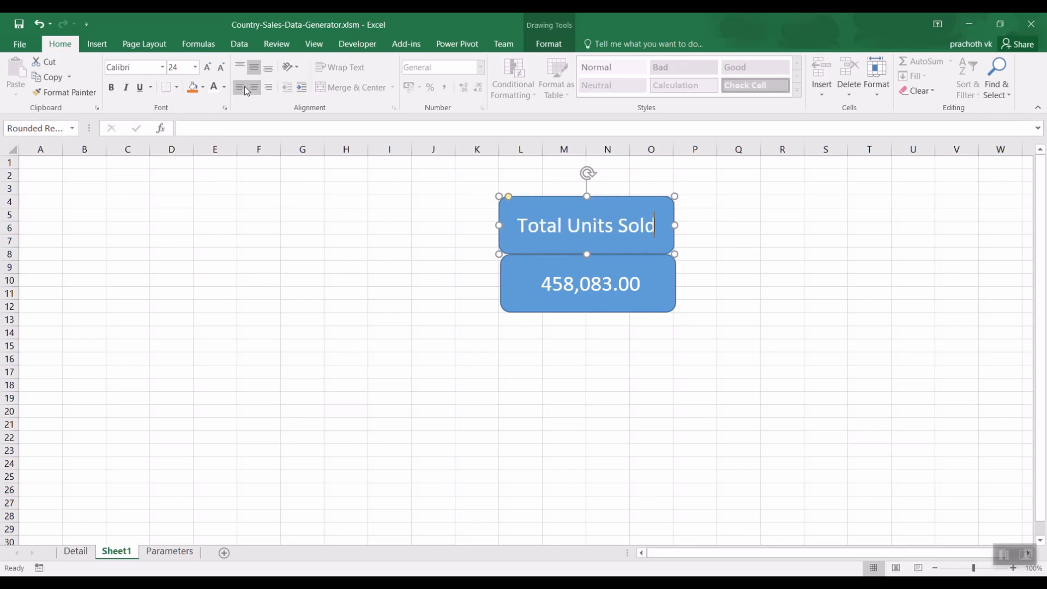
click(617, 375)
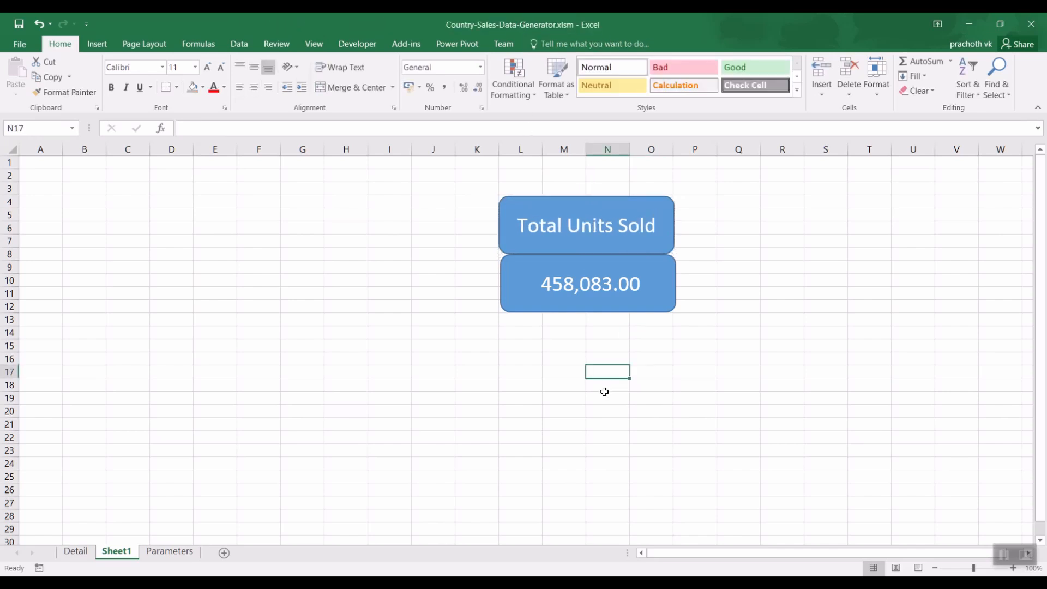
Step: Group the Total Units Sold heading with the number rectangle below it and move the group to columns G to K
click(587, 208)
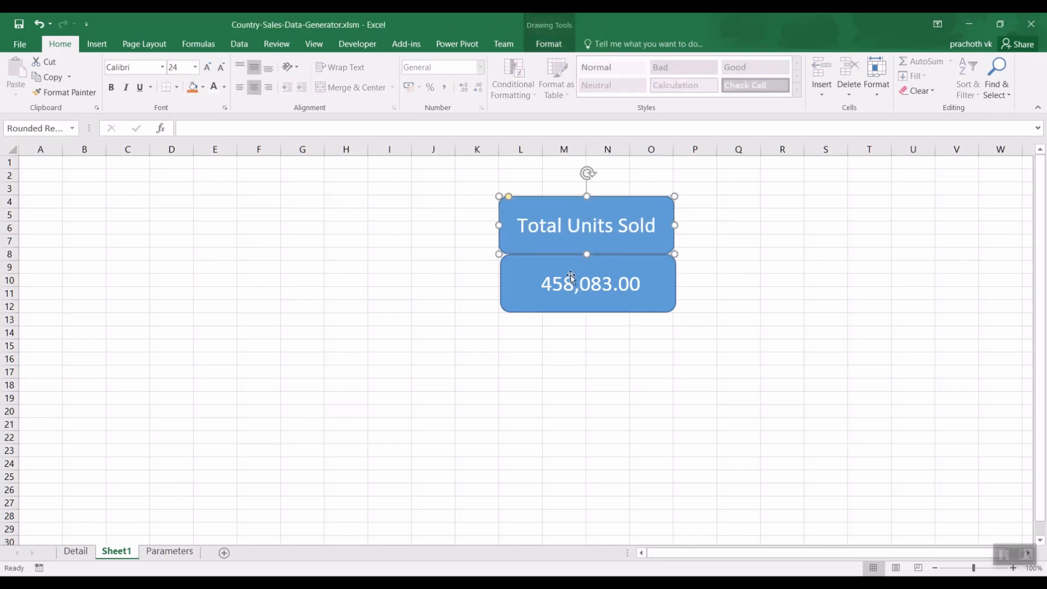
ctrl+click(534, 265)
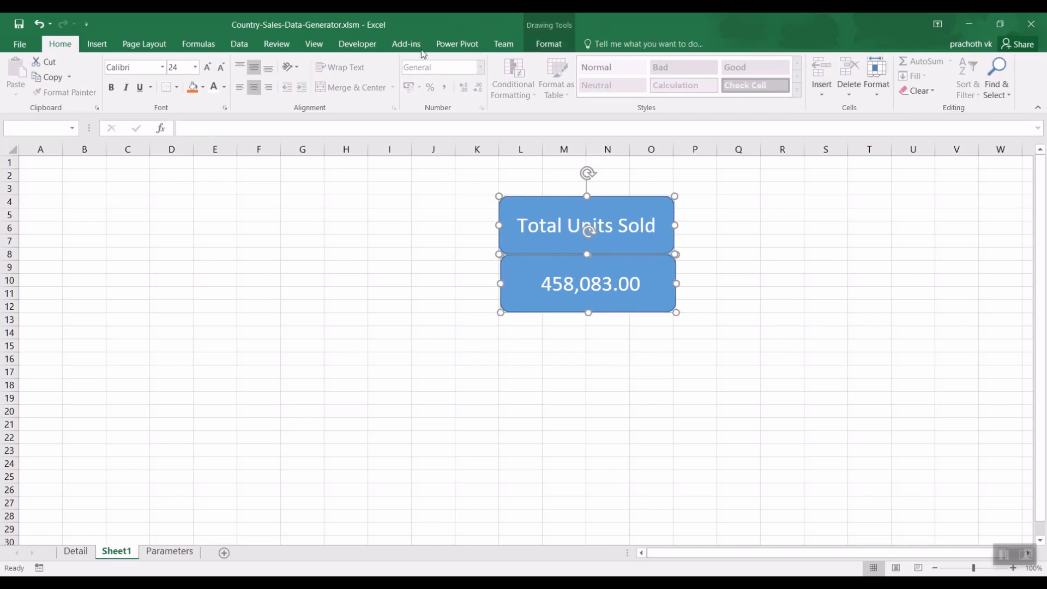
right_click(632, 200)
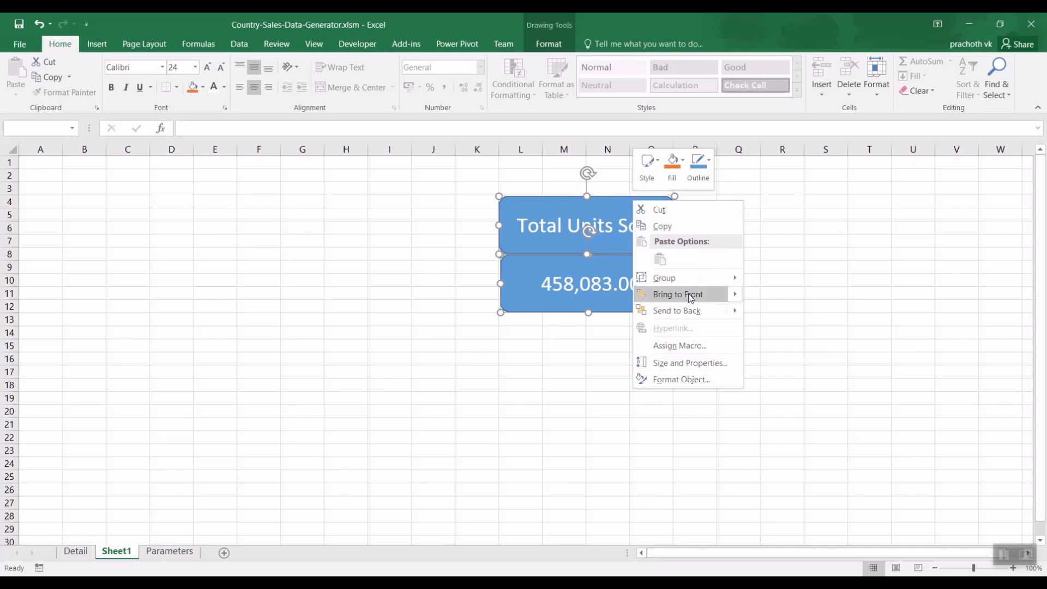
mouse_move(712, 281)
click(750, 279)
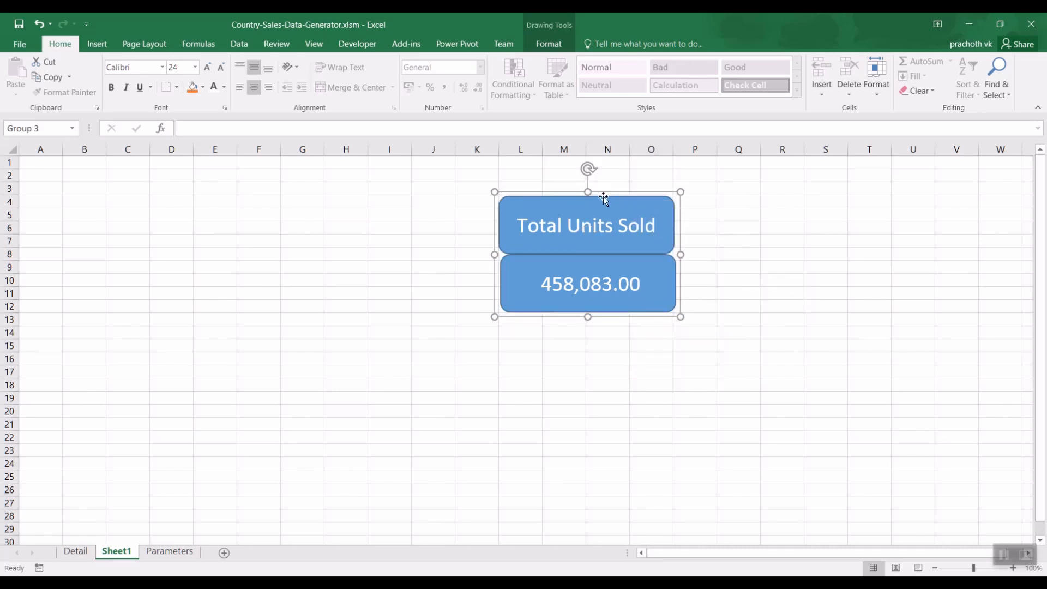
drag(607, 194, 404, 195)
key(alt+Tab)
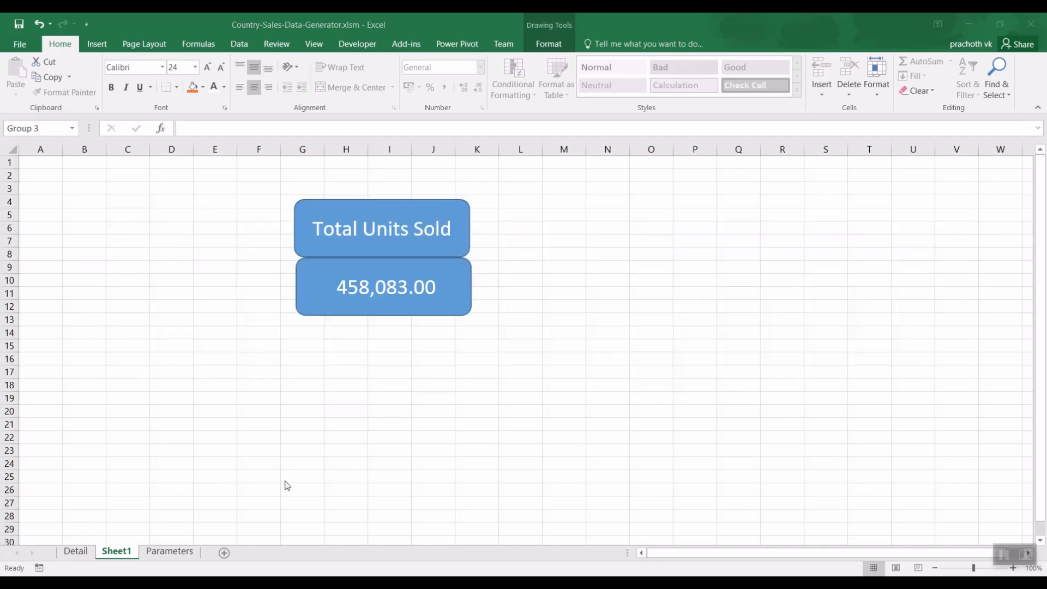
Step: Check the Total Revenue total in cell L102 of the Detail sheet, and return to Sheet1
click(75, 550)
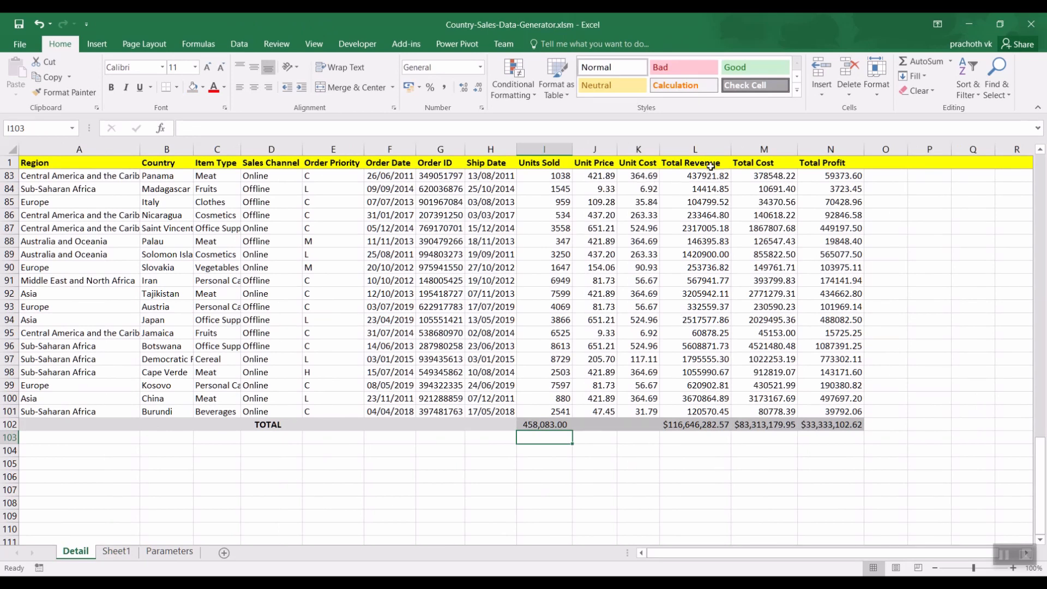
click(703, 424)
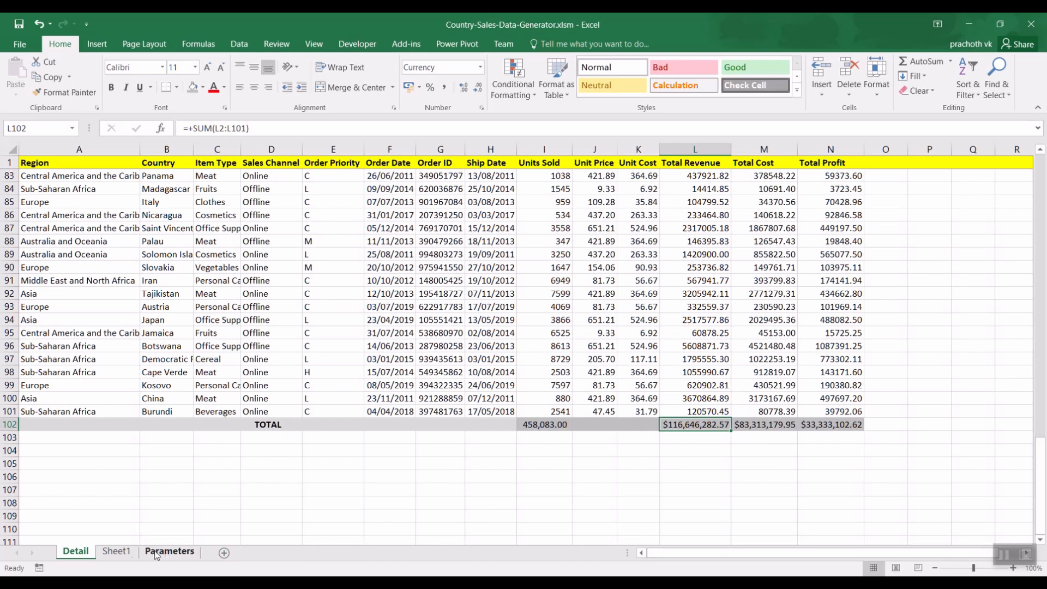
click(116, 551)
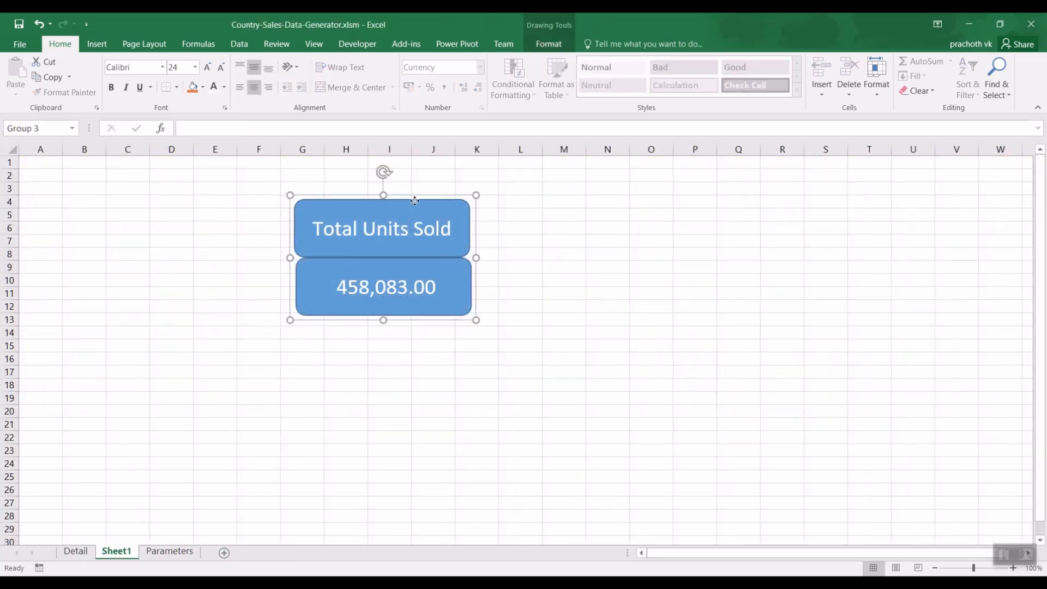
Step: Copy the Total Units Sold group alongside itself into columns K to O and change the copy's heading to Total Revenue
drag(424, 201, 597, 201)
click(608, 245)
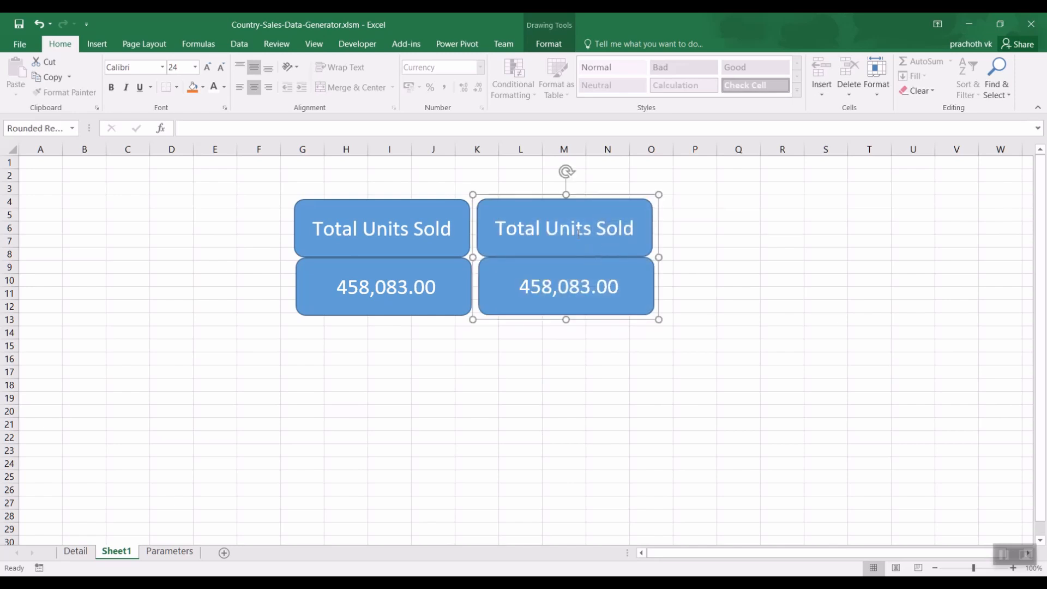
triple_click(537, 228)
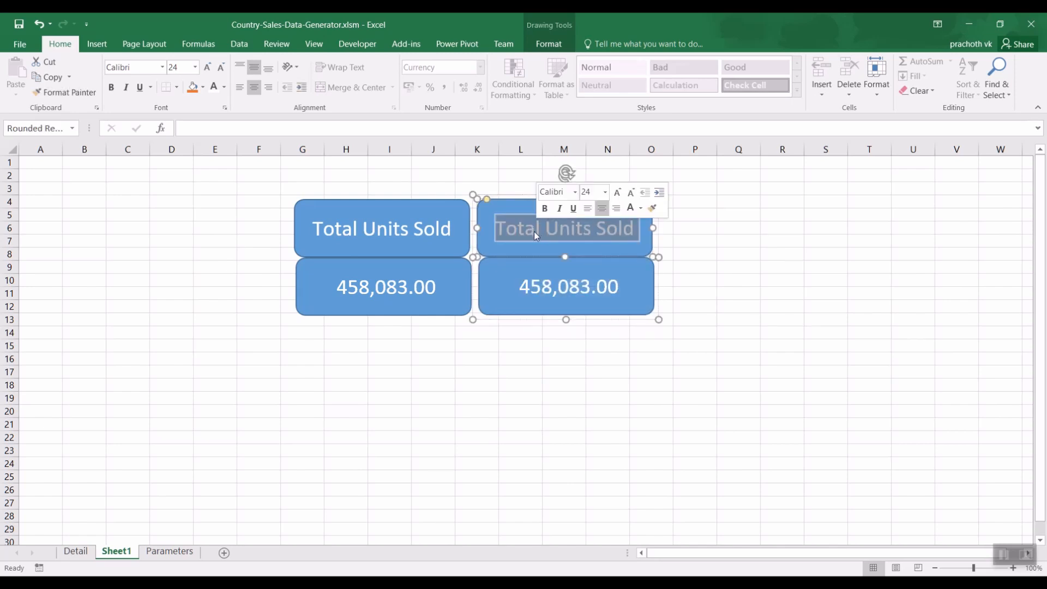
text(Total Reve)
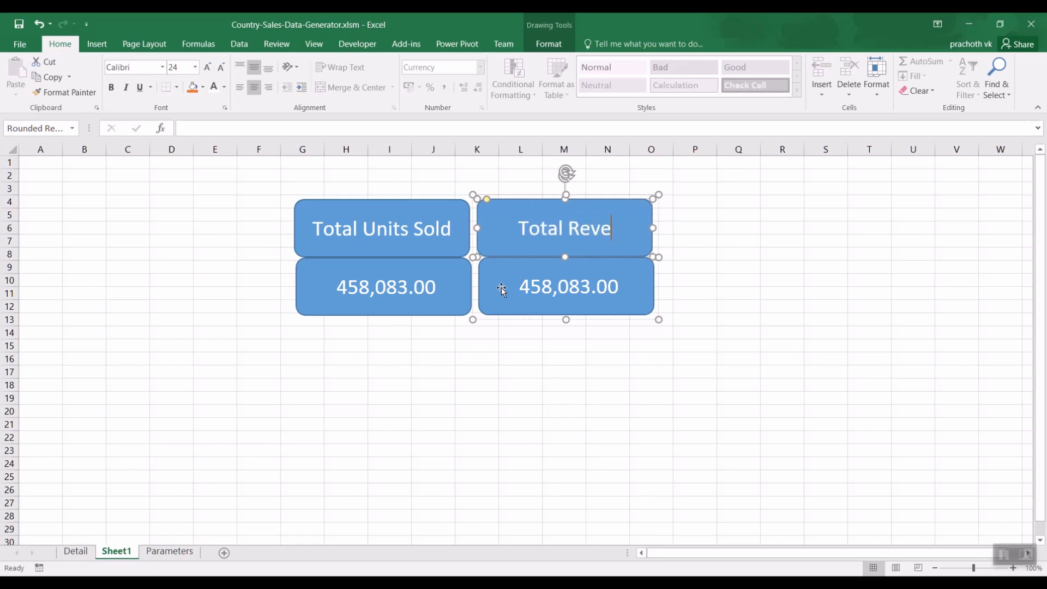
text(nue)
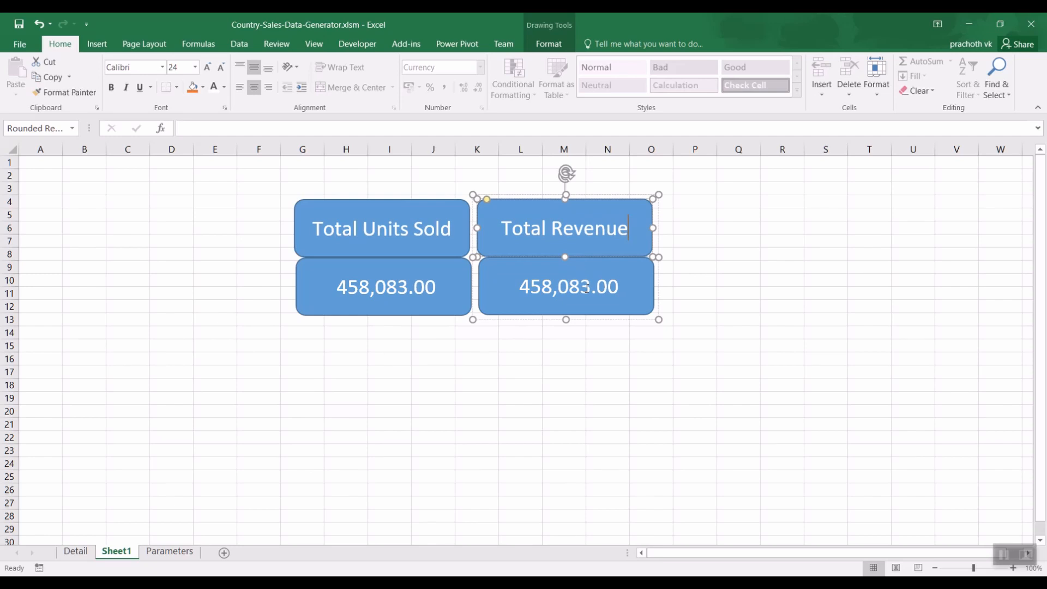
click(633, 368)
Step: Link the number rectangle under Total Revenue to the revenue total with the formula =Detail!L102
click(566, 286)
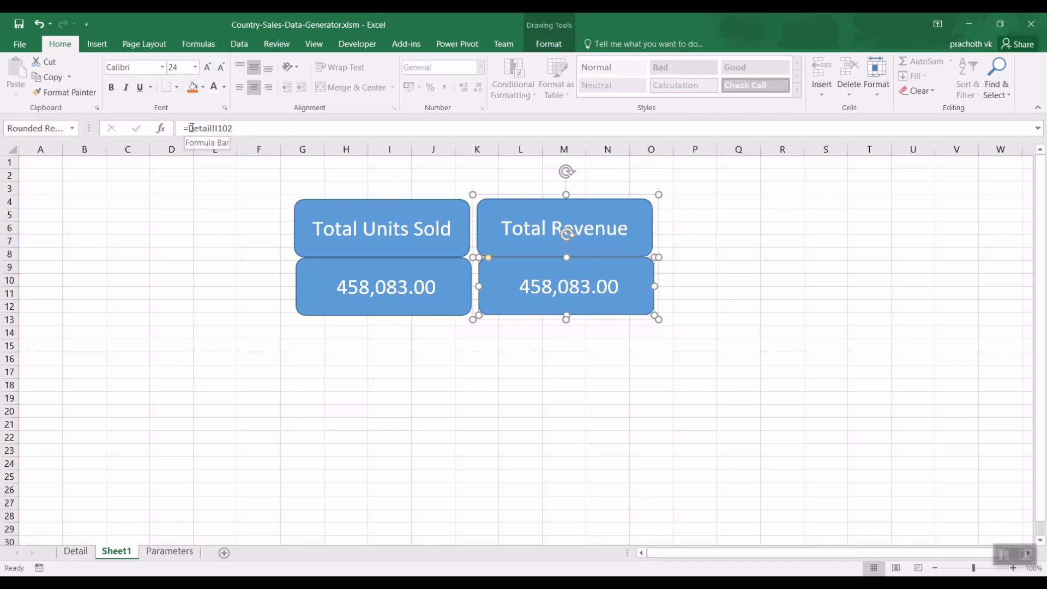
drag(188, 128, 350, 121)
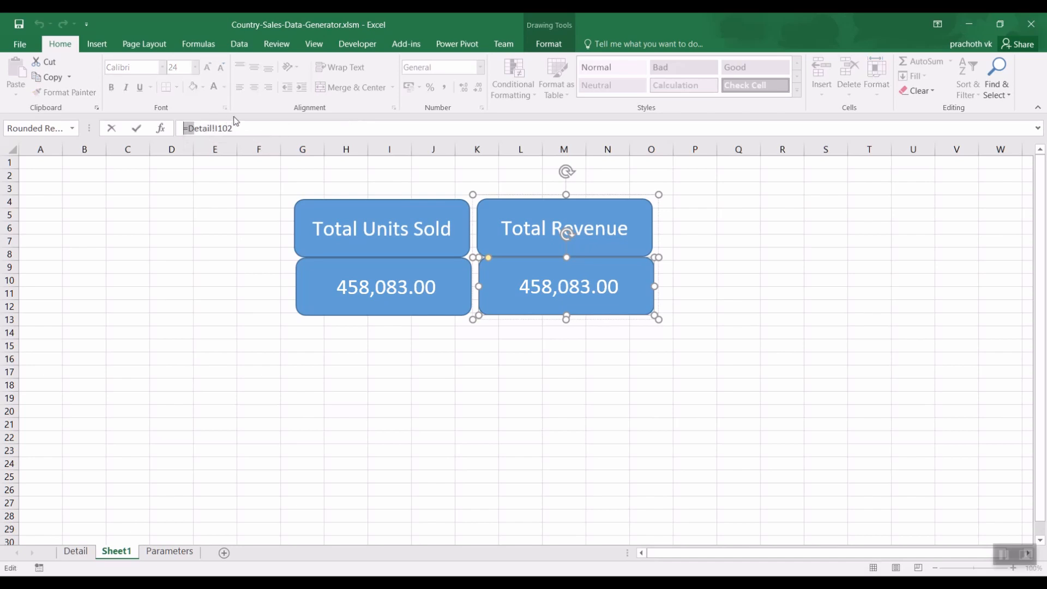
drag(236, 121, 71, 119)
text(=)
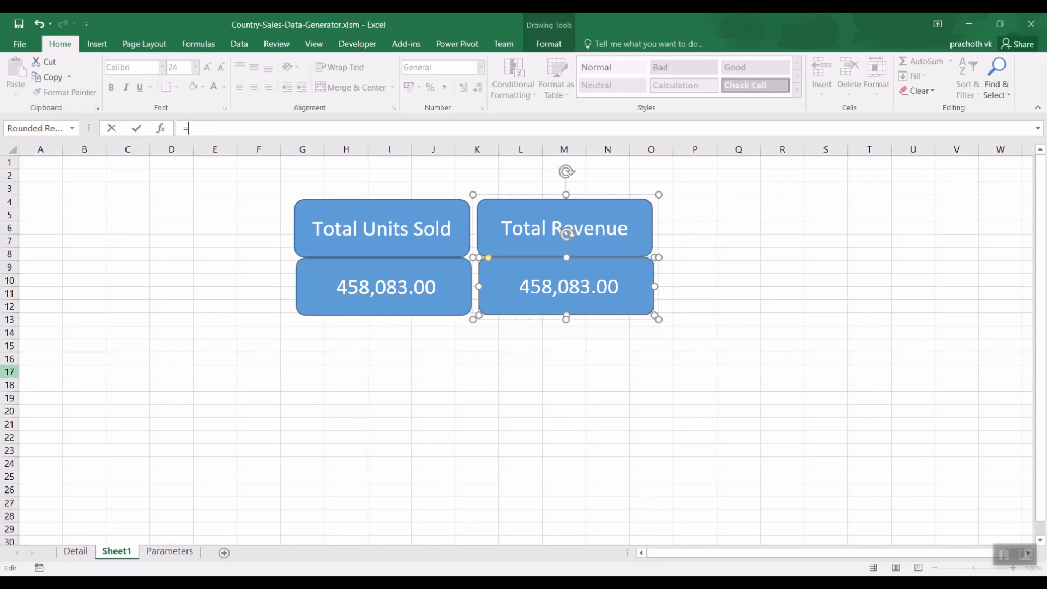
click(76, 551)
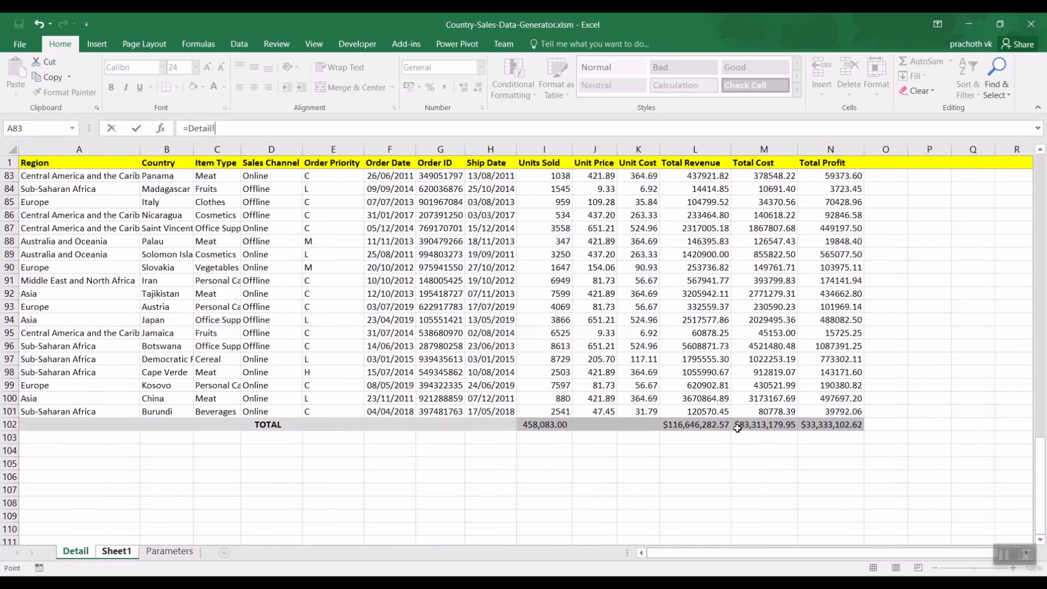
click(719, 428)
key(Return)
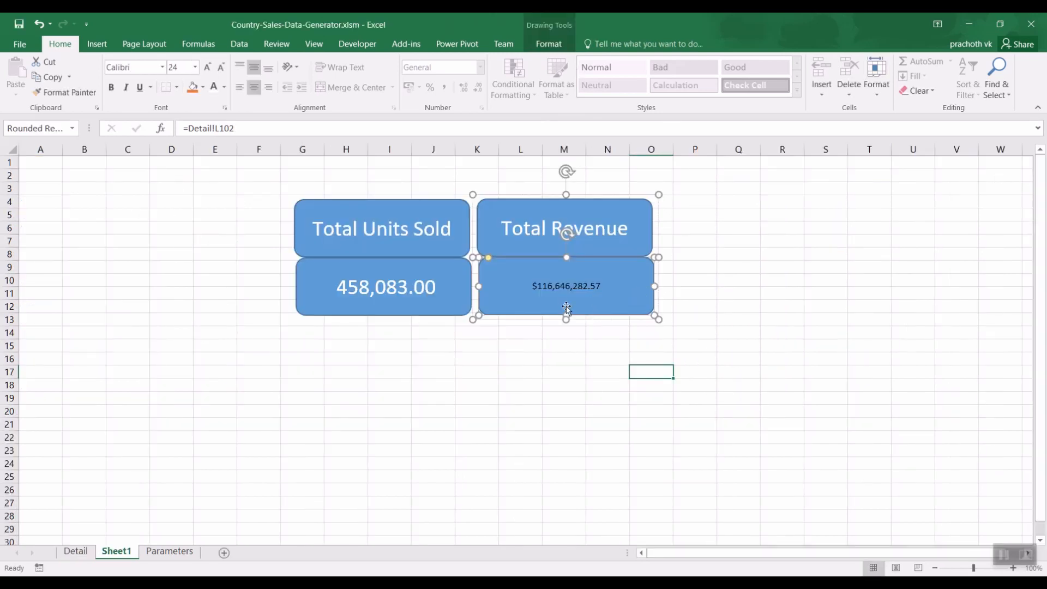
click(291, 283)
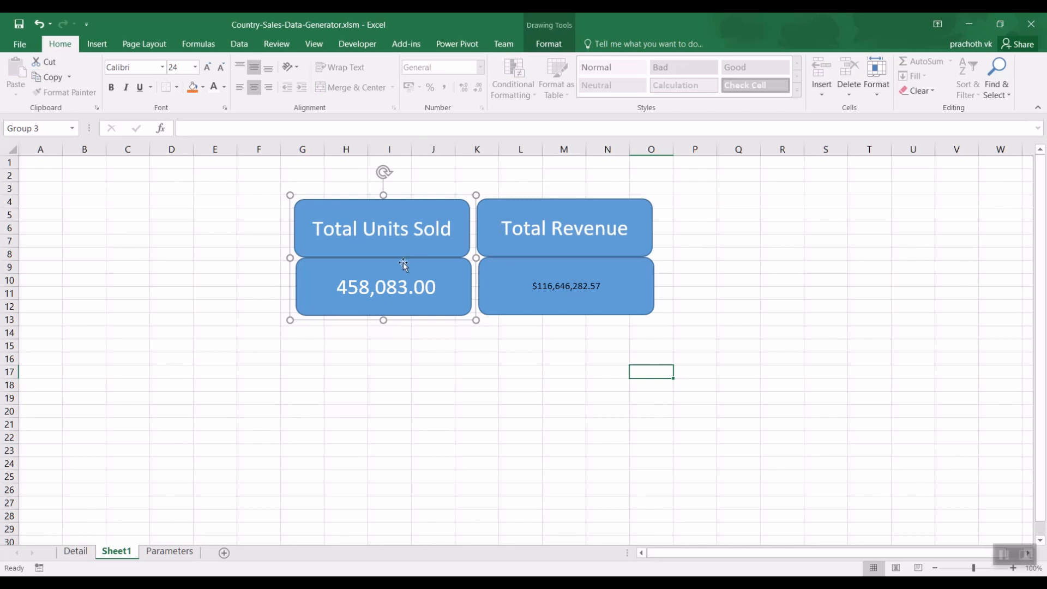
click(561, 296)
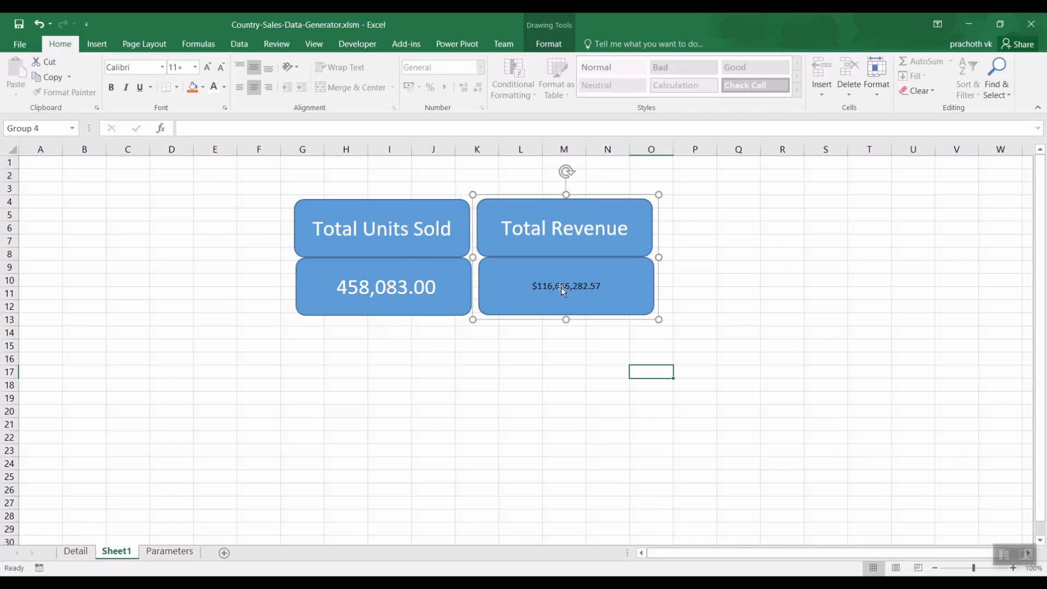
click(210, 68)
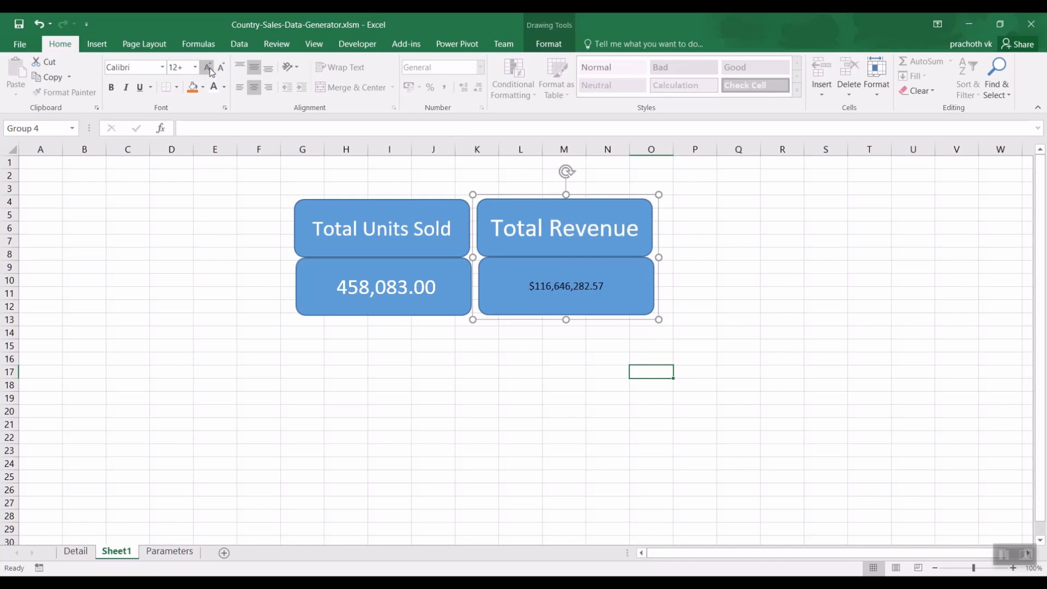
click(223, 71)
Step: Enlarge the linked revenue number under the Total Revenue heading to font size 24
double_click(542, 286)
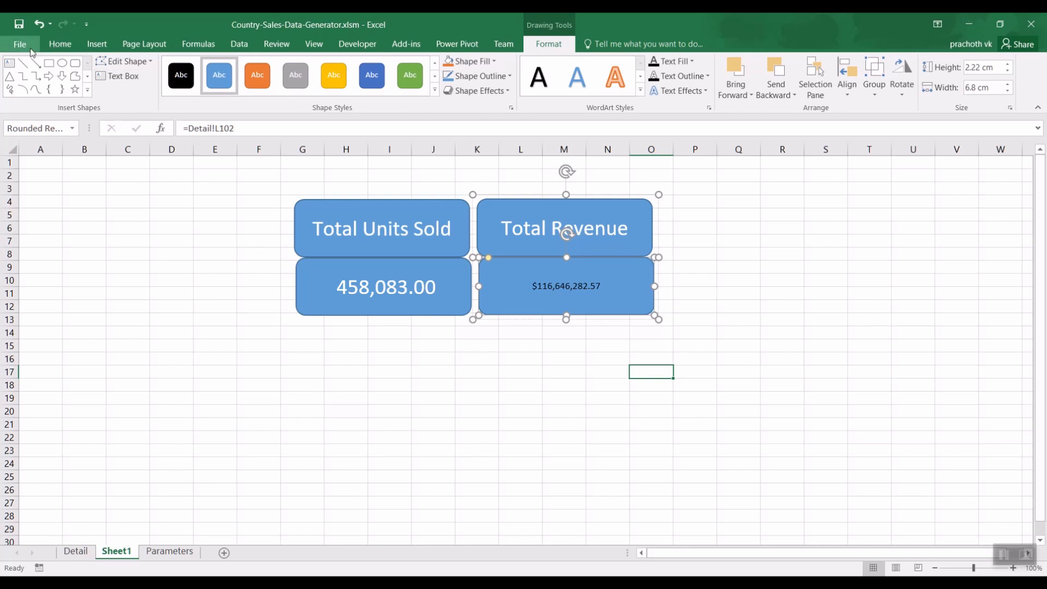
click(60, 43)
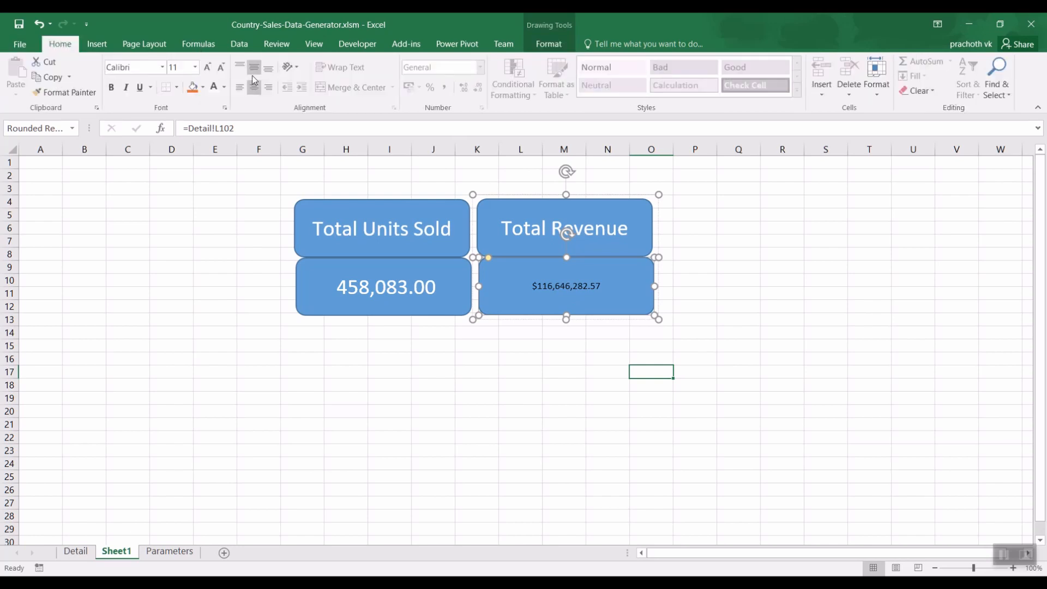
click(208, 67)
click(208, 67)
click(208, 67)
click(208, 67)
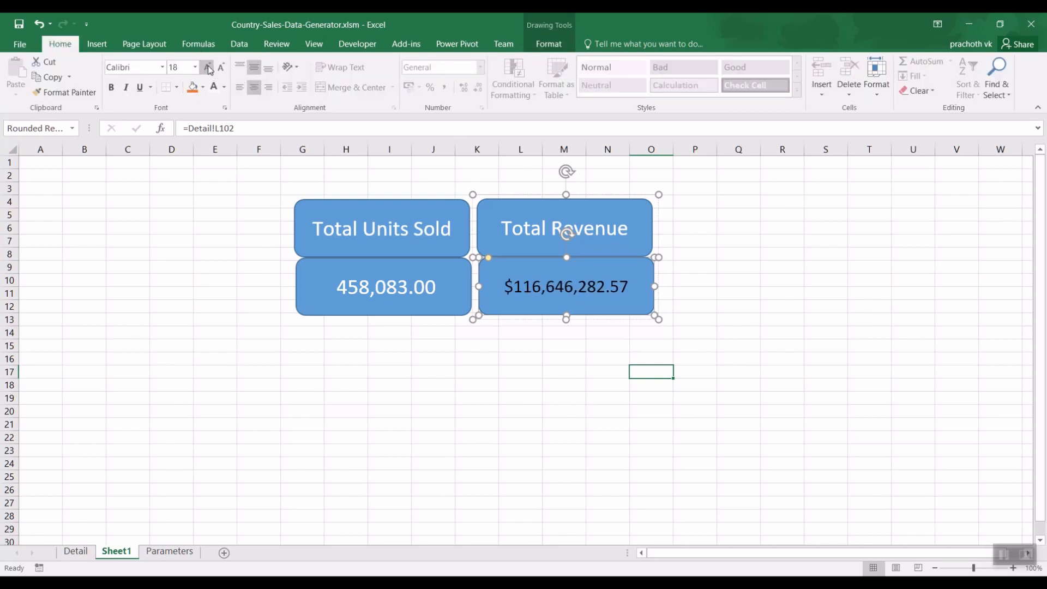
click(208, 67)
click(207, 67)
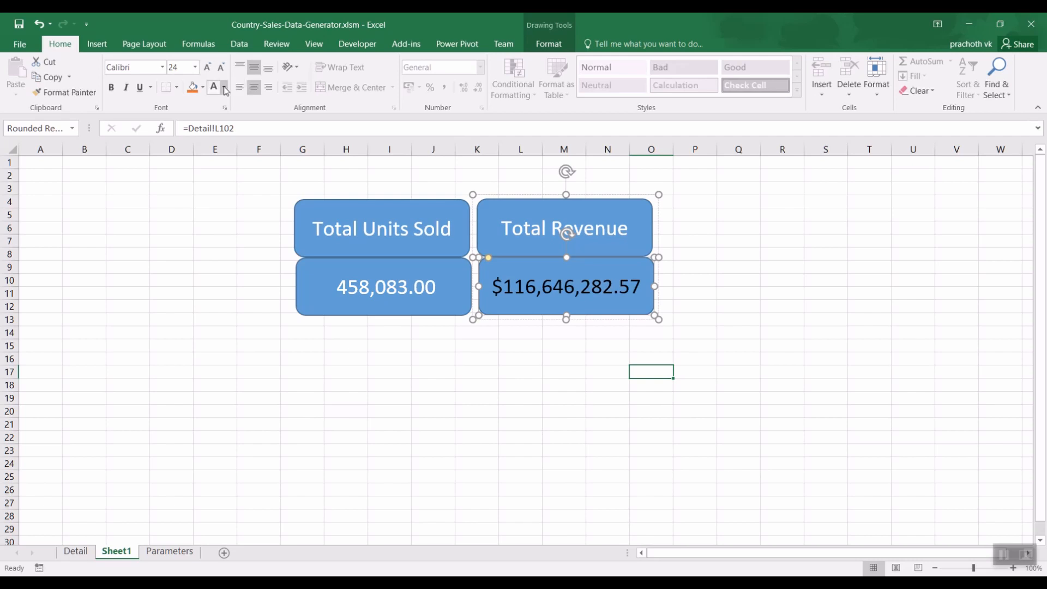
Step: Change the font colour of the linked revenue number under Total Revenue to white
click(224, 87)
click(214, 132)
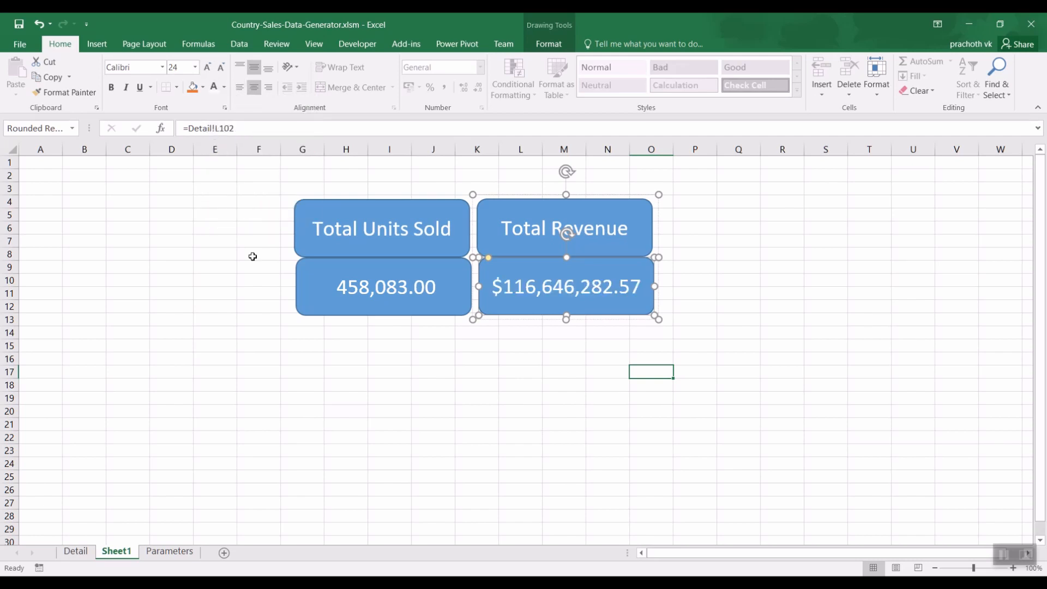
click(549, 423)
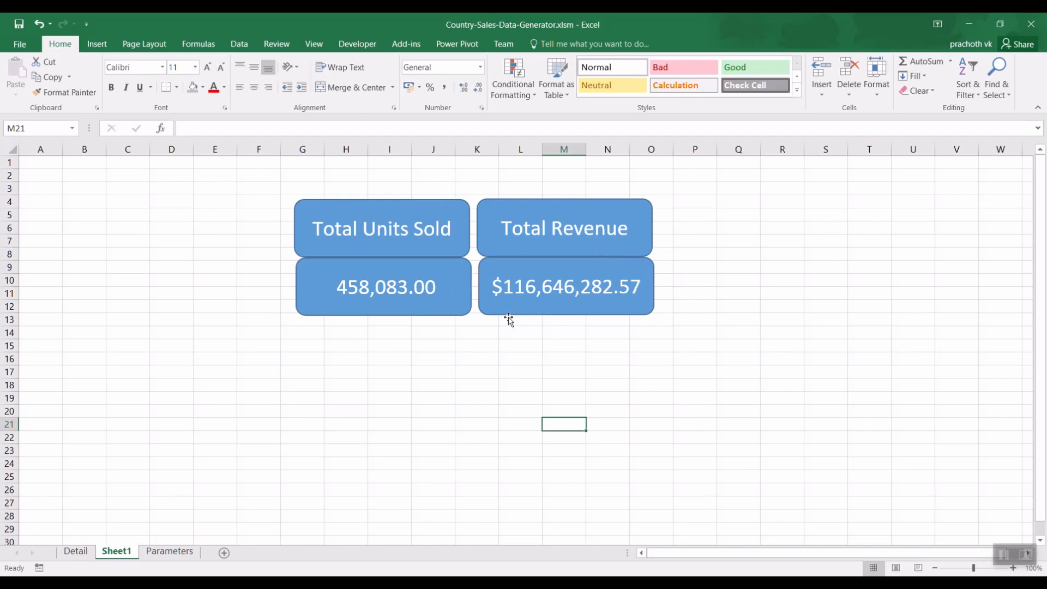
Step: Copy the Total Revenue group alongside itself into columns P to S
click(603, 205)
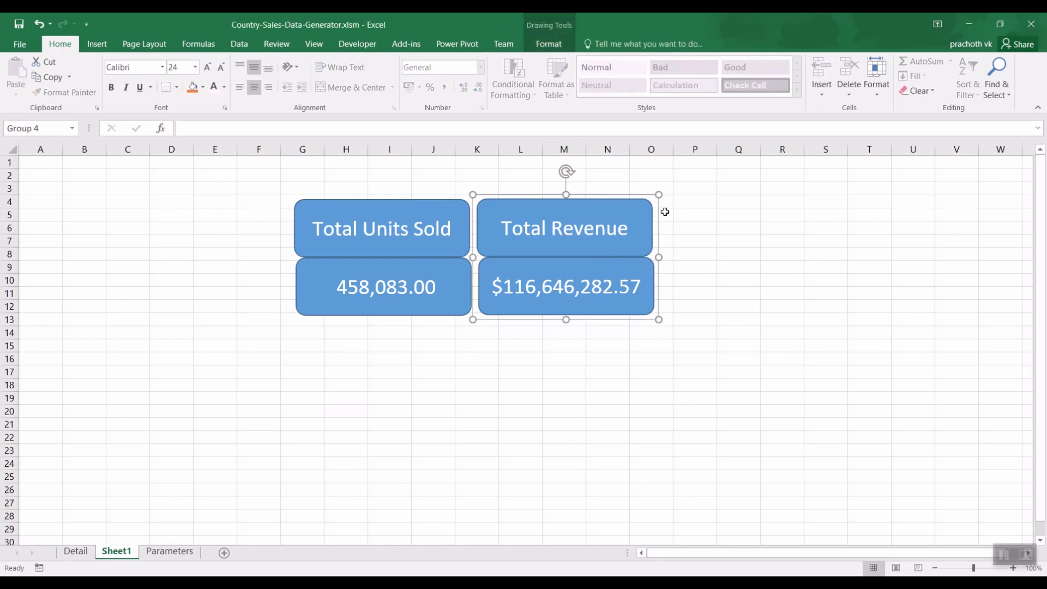
drag(633, 204, 823, 197)
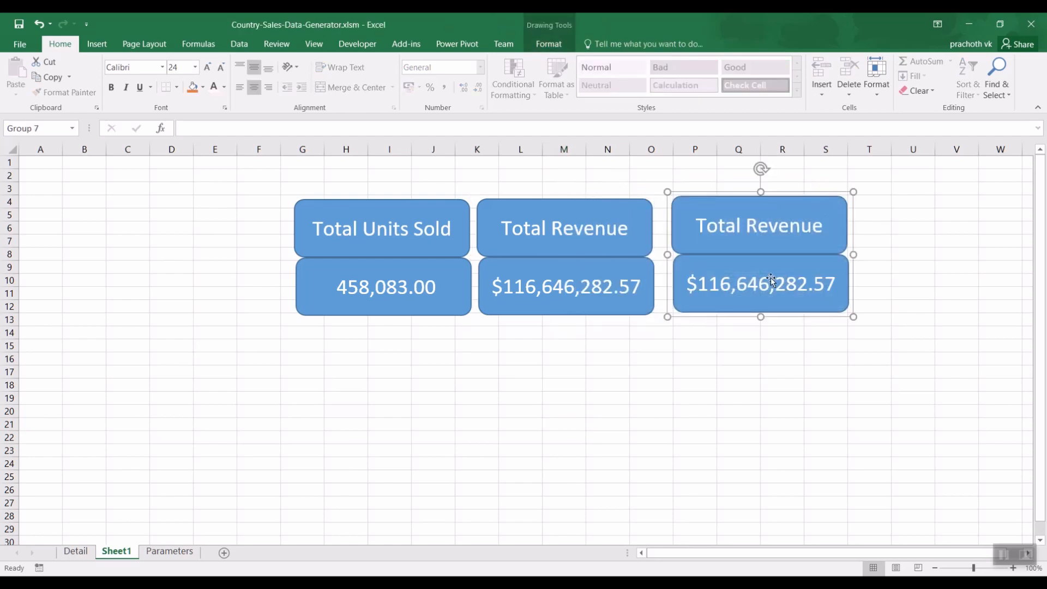
Step: Check the Total Cost total in row 102 of the Detail sheet, and return to Sheet1
click(76, 551)
click(76, 552)
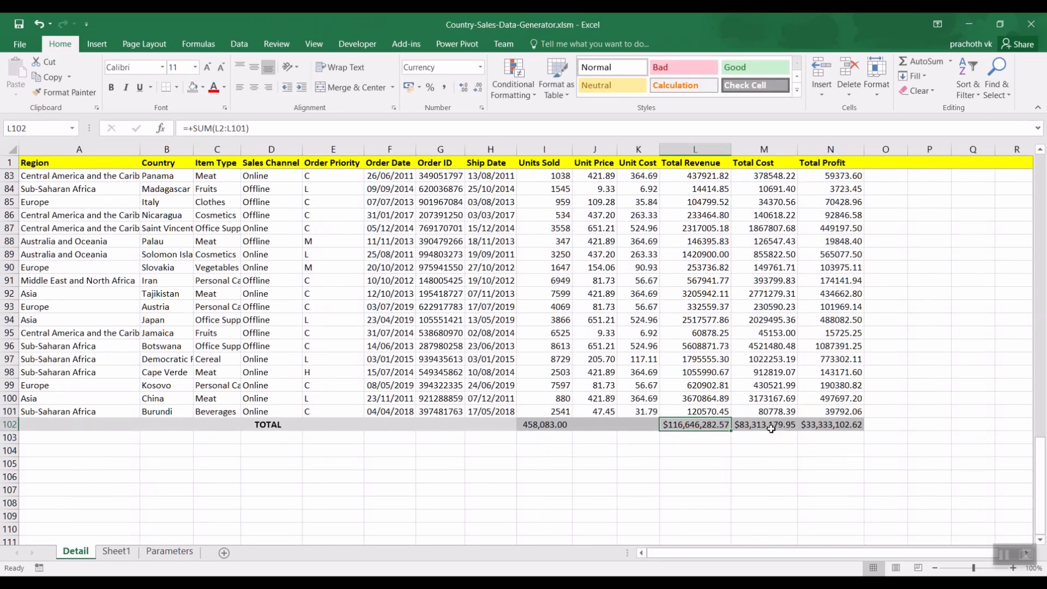
key(alt+Tab)
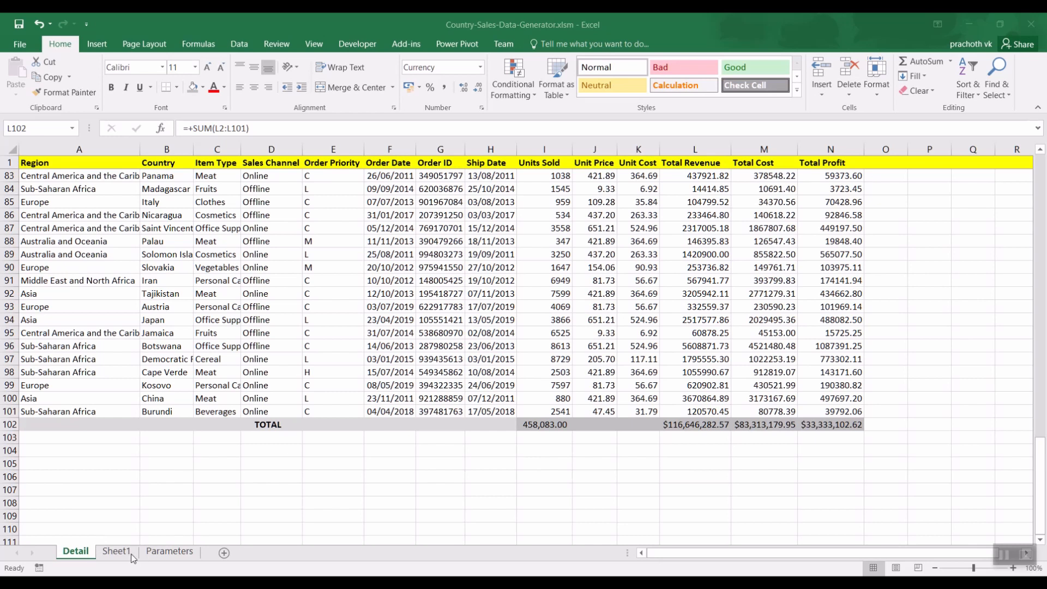
click(132, 582)
click(116, 552)
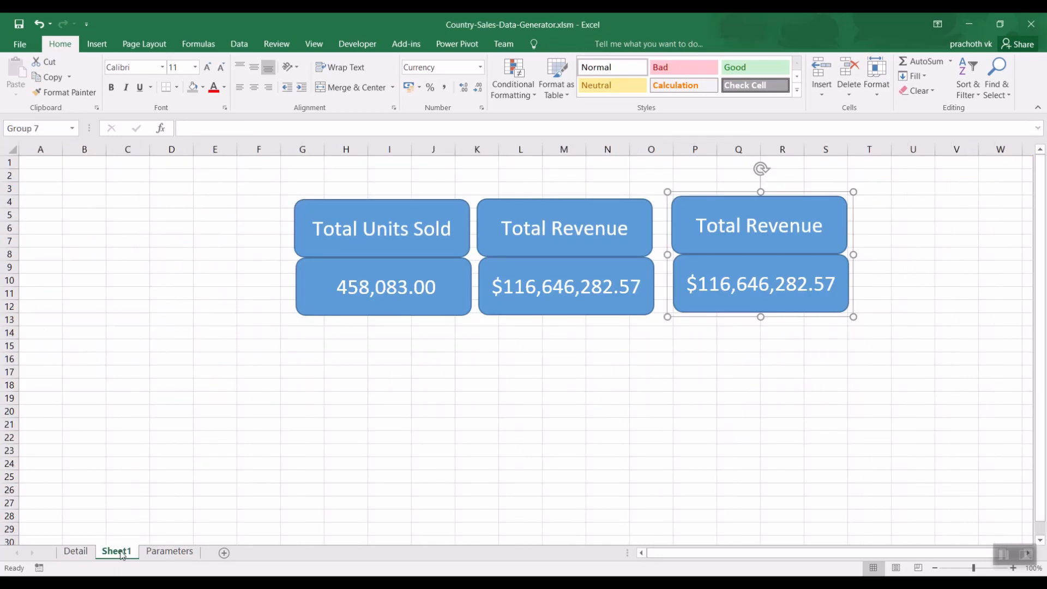
Step: Change the heading of the copied group in columns P to S to Total Cost
click(762, 242)
click(764, 243)
double_click(783, 229)
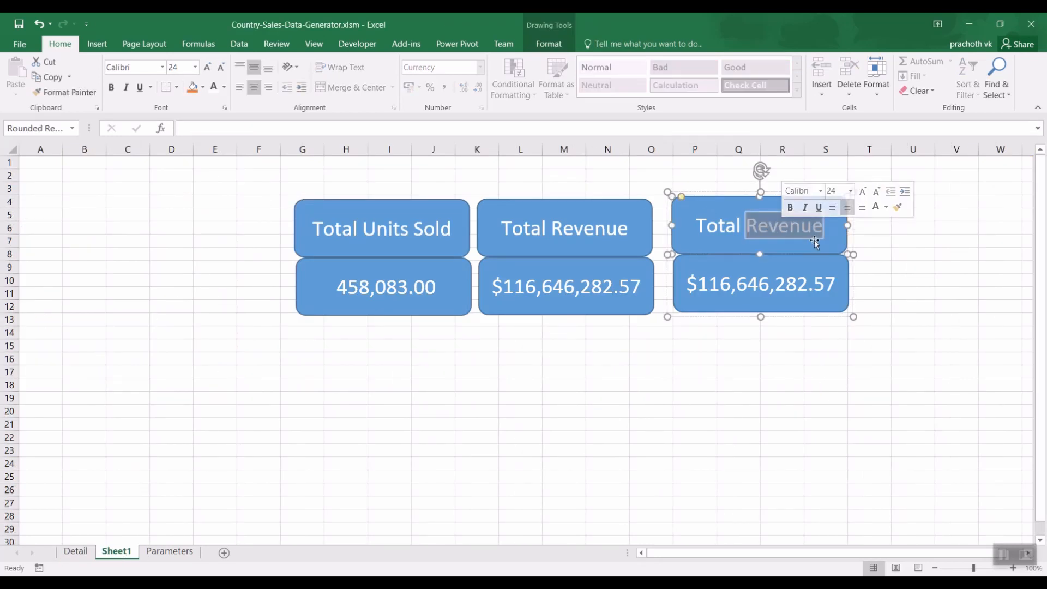
text(COst)
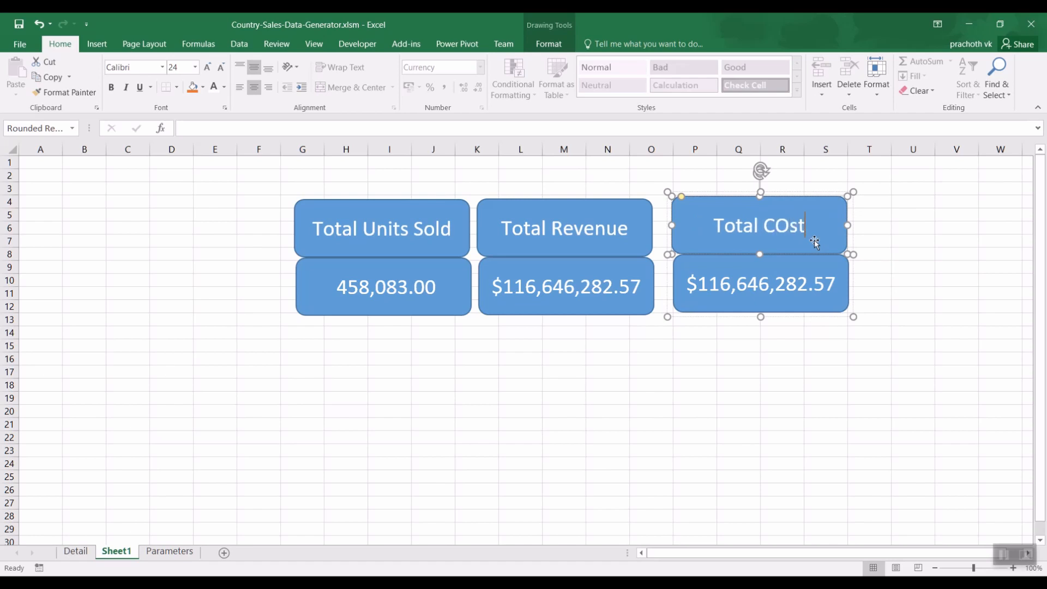
key(BackSpace)
key(BackSpace)
key(BackSpace)
text(ost)
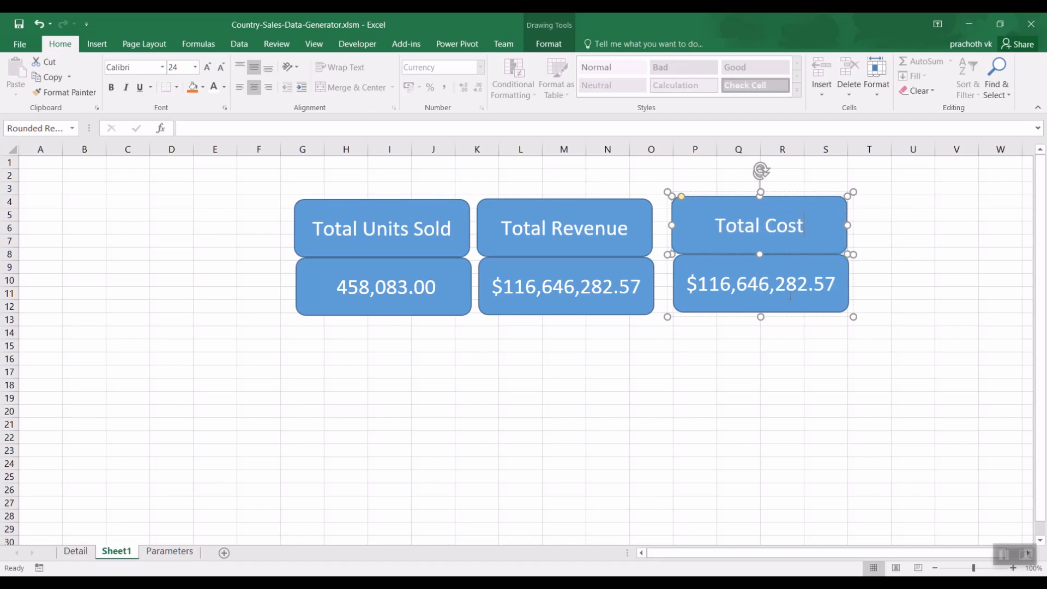
click(758, 363)
Step: Link the number rectangle under Total Cost to the cost total with the formula =Detail!M102
double_click(760, 296)
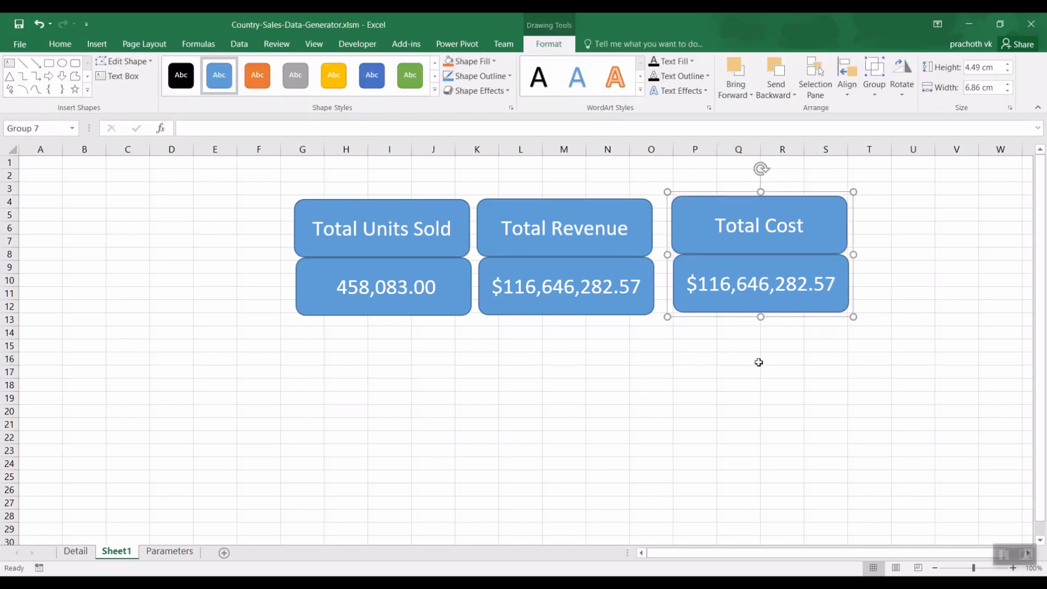
click(807, 335)
double_click(758, 296)
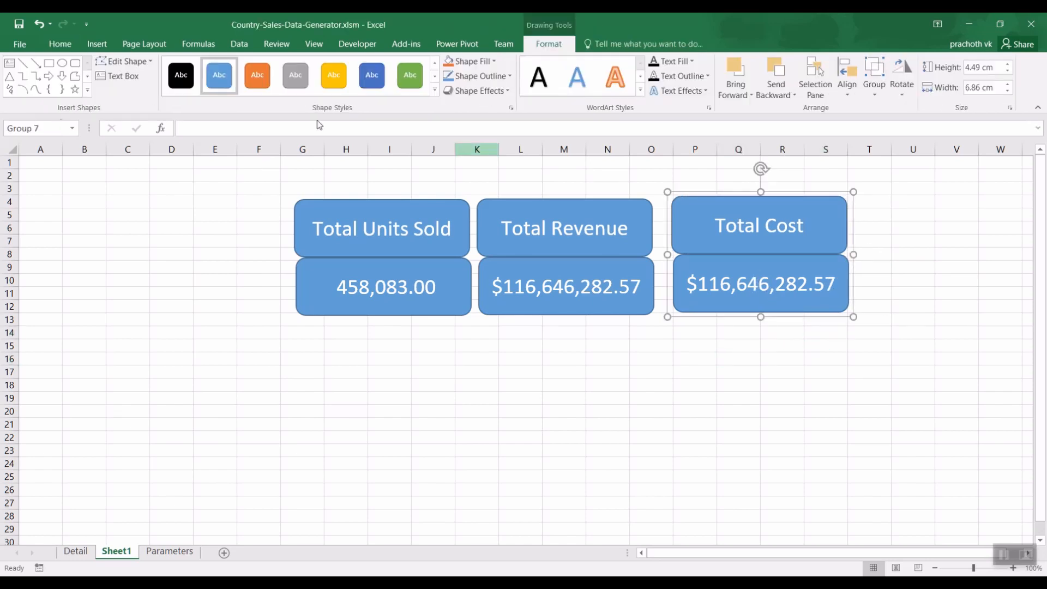
click(60, 44)
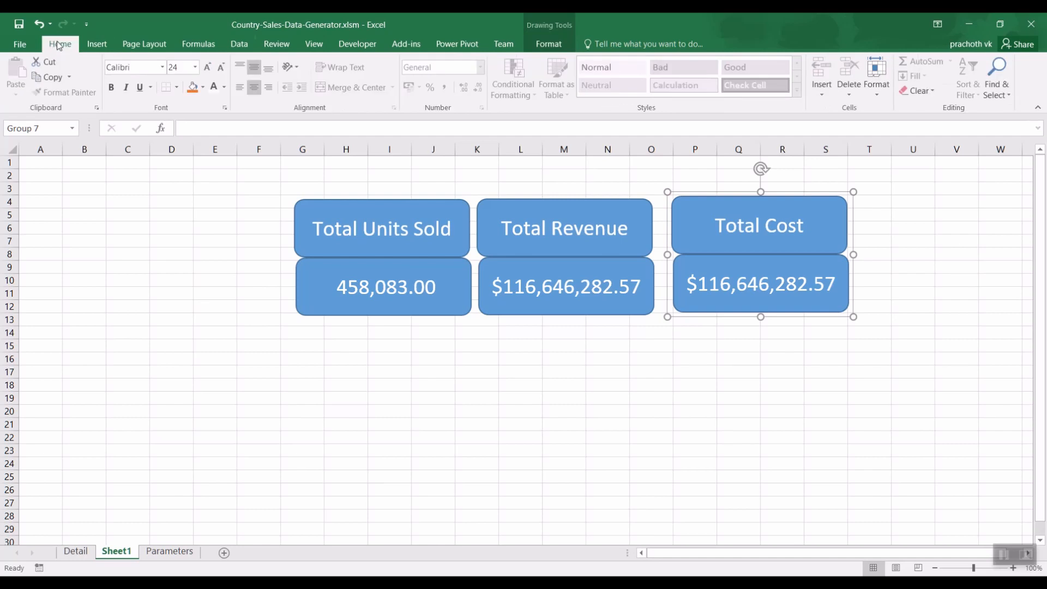
click(770, 304)
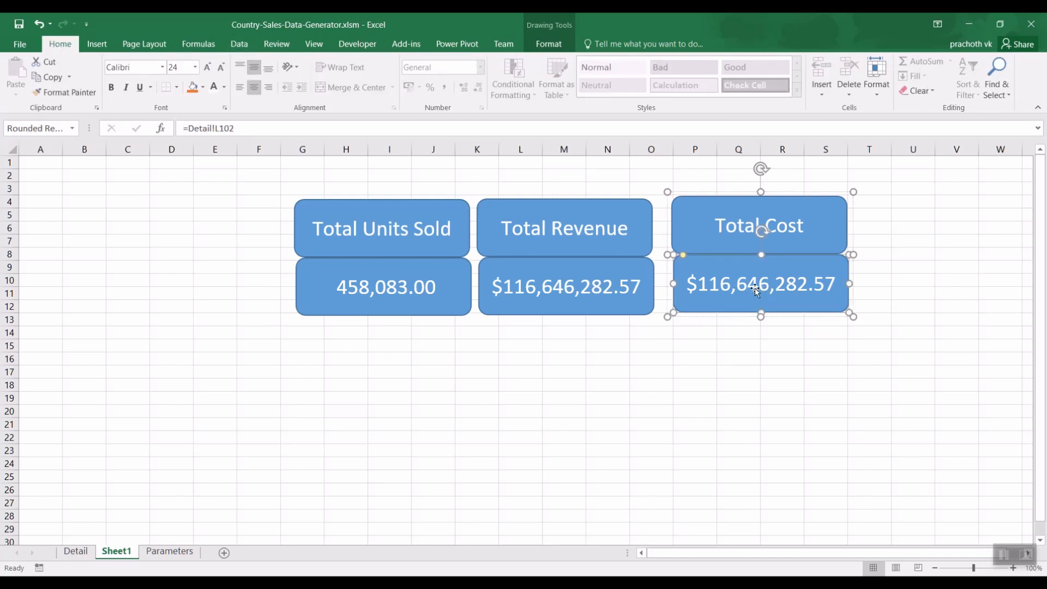
drag(247, 129, 3, 131)
key(BackSpace)
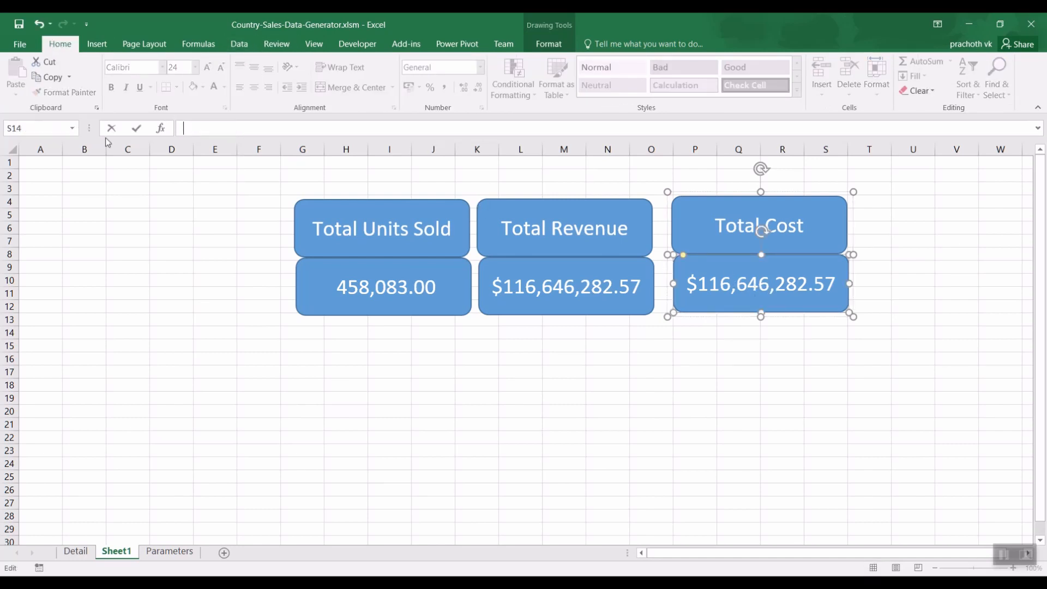
text(=)
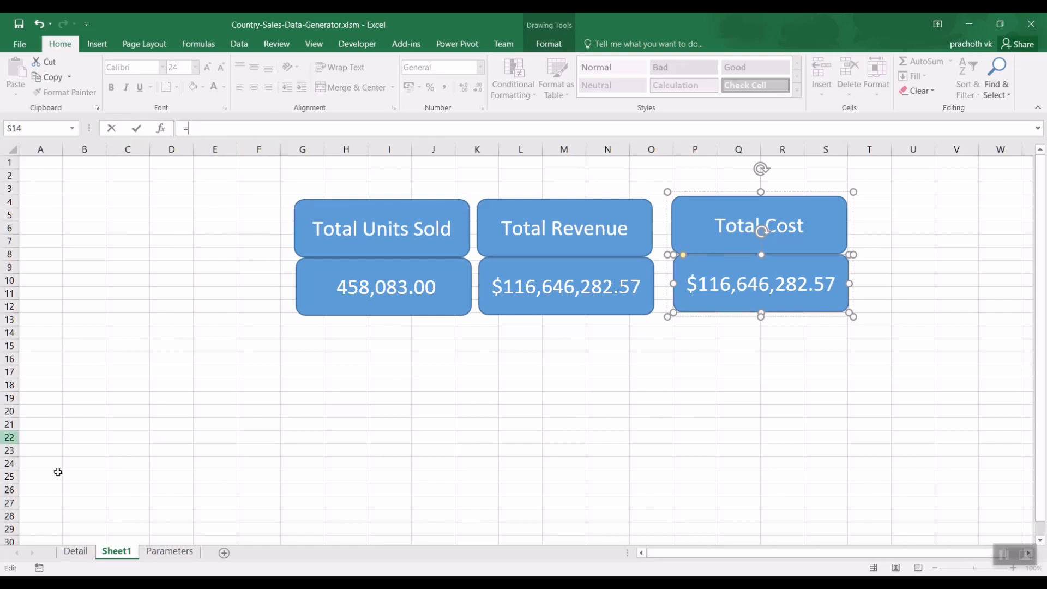
click(77, 552)
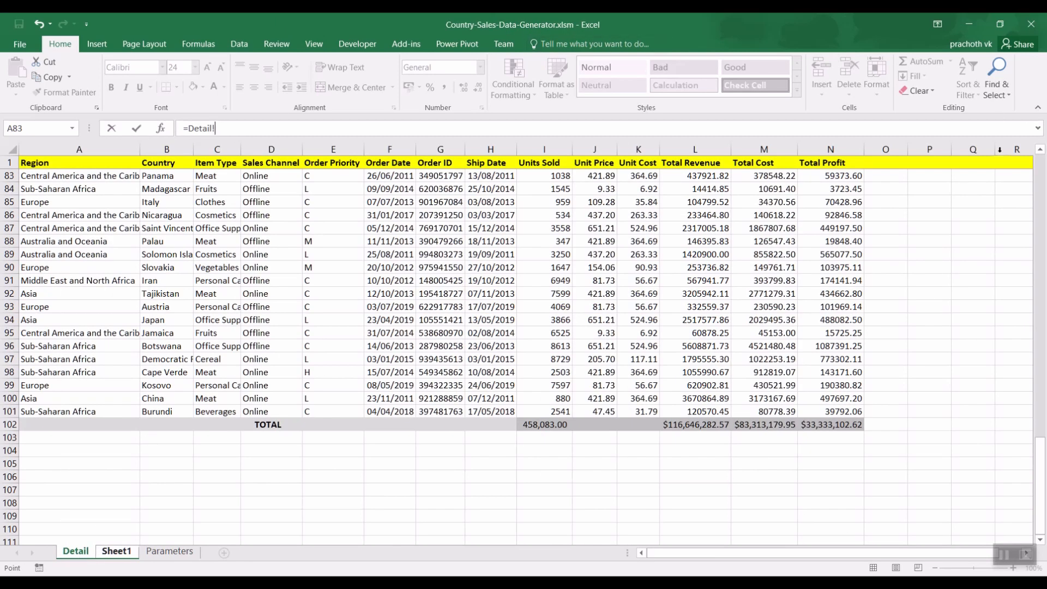
click(769, 426)
key(Return)
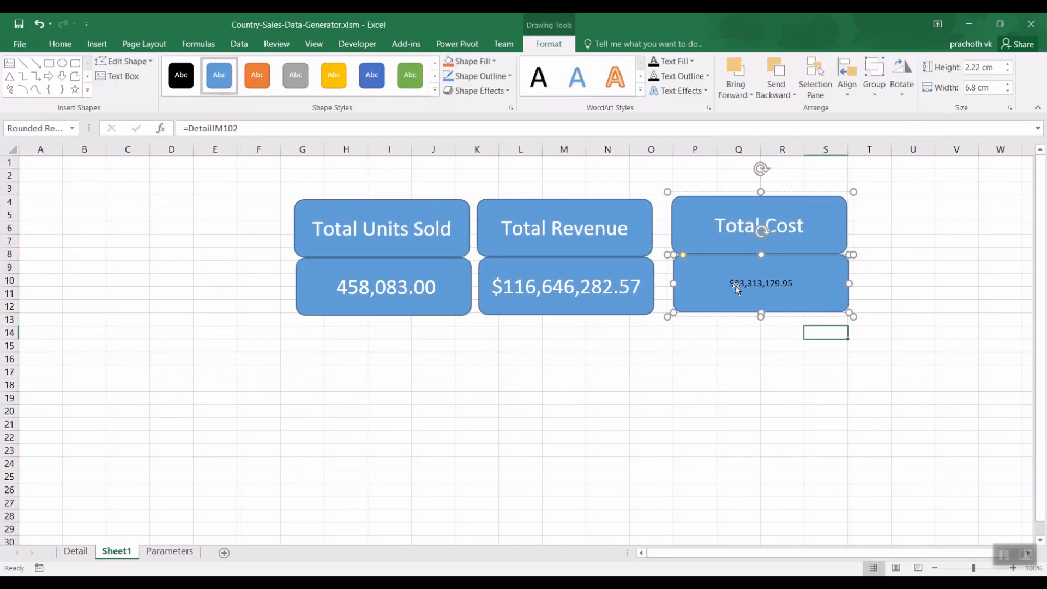
Step: Format the linked number under the Total Cost heading with font size 20 and white text
click(739, 398)
click(758, 284)
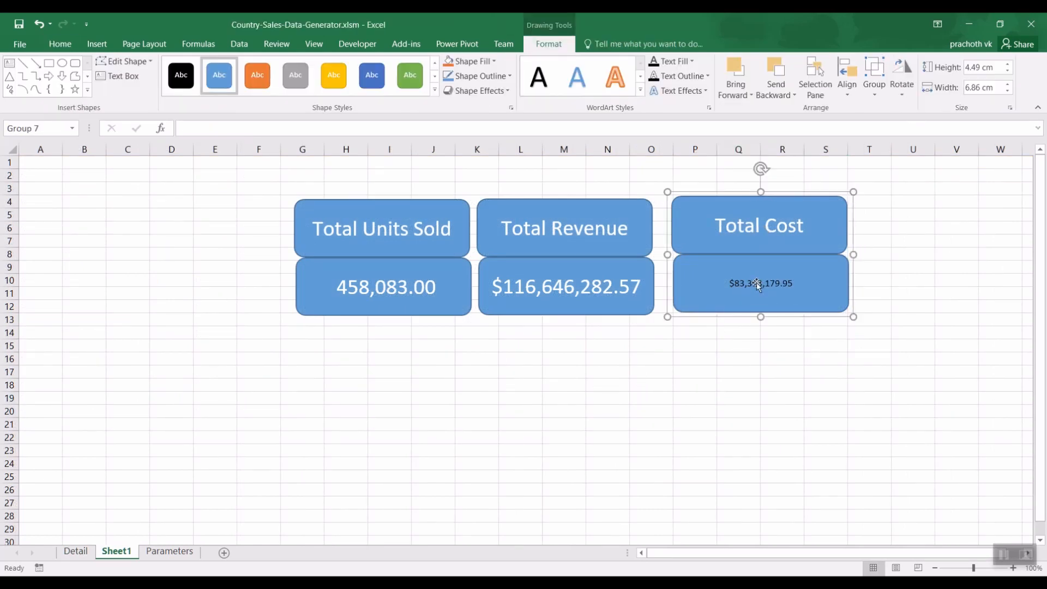
click(755, 309)
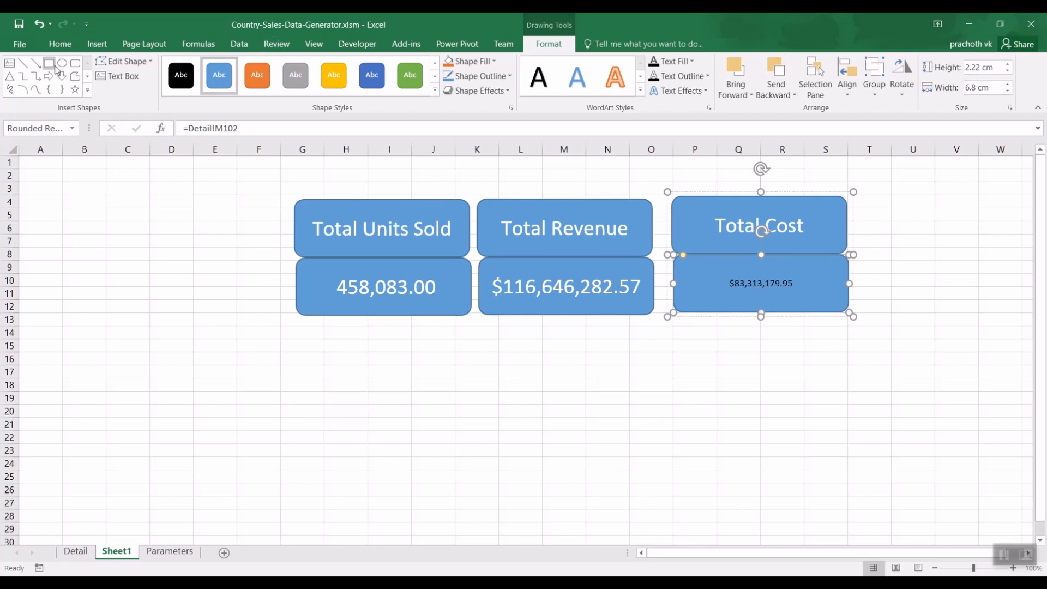
click(60, 43)
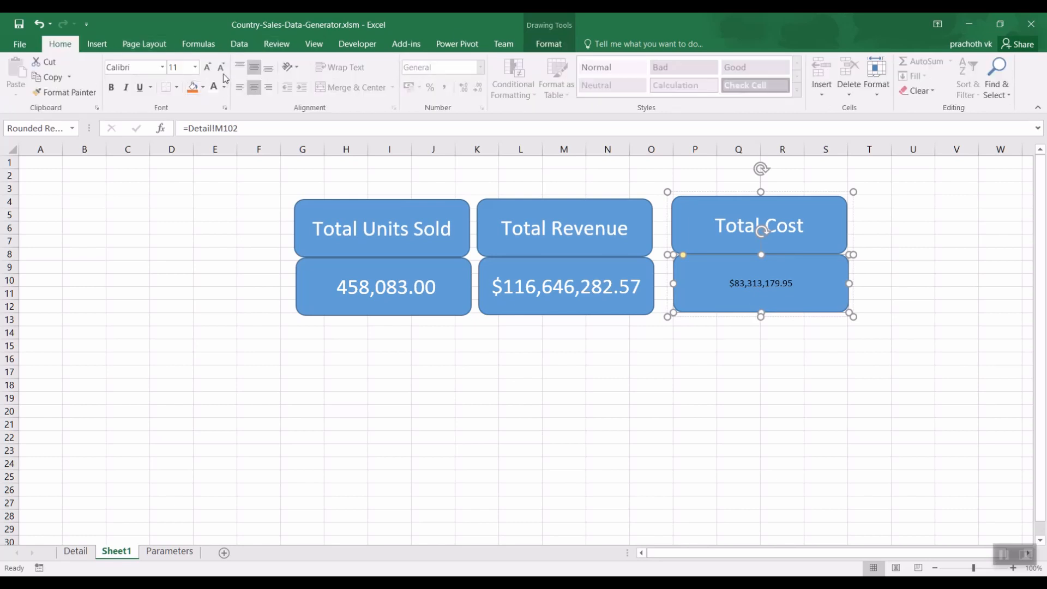
click(208, 68)
click(208, 68)
click(208, 68)
click(208, 68)
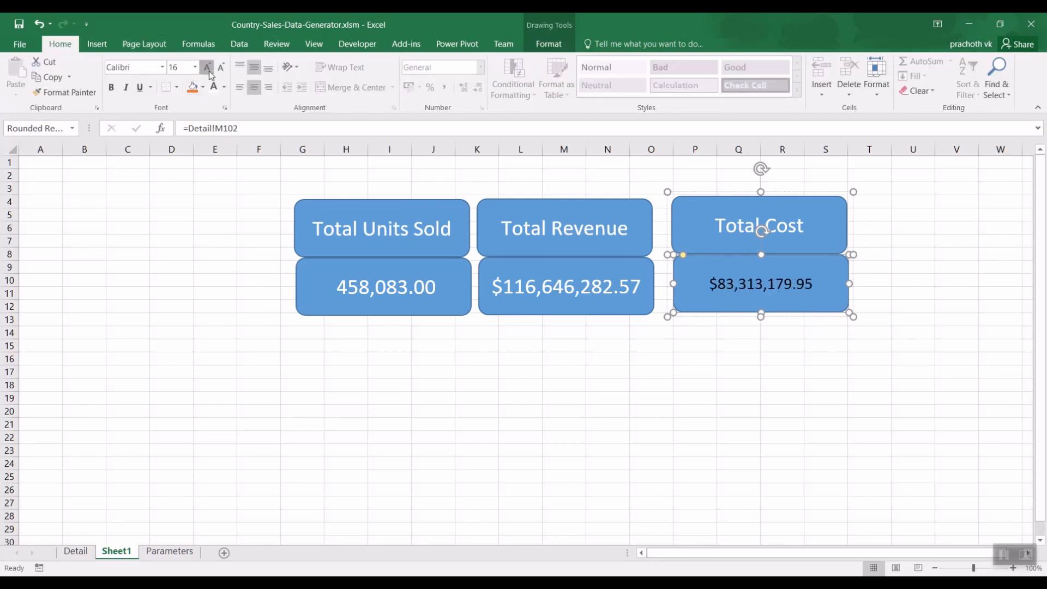
click(208, 68)
click(213, 89)
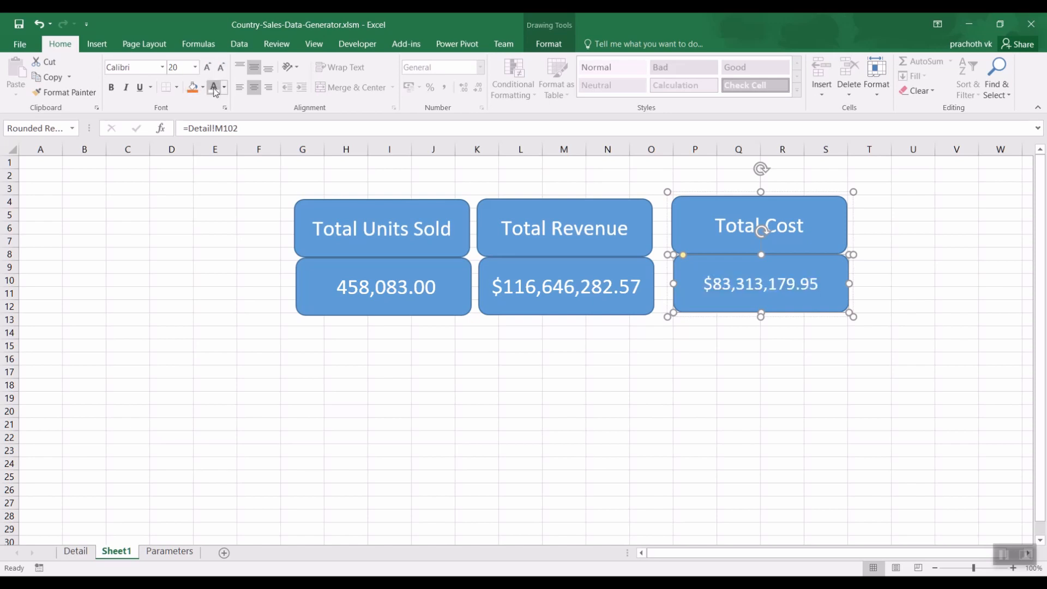
click(713, 396)
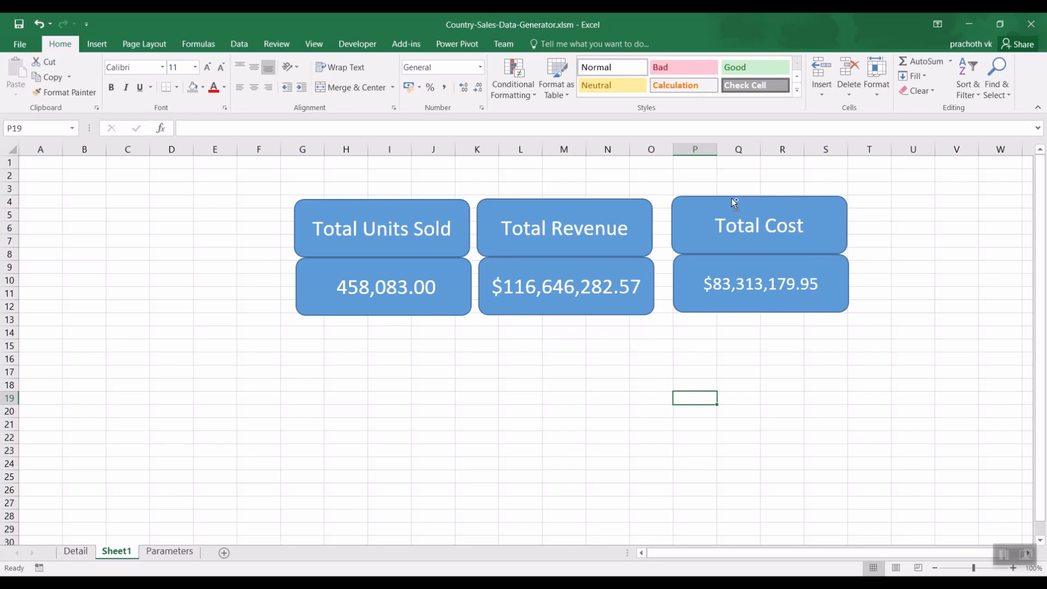
Step: Copy the Total Cost group alongside itself into columns T to W and change the copy's heading to Profit
mouse_move(735, 201)
mouse_down()
mouse_move(836, 188)
mouse_move(921, 201)
mouse_up()
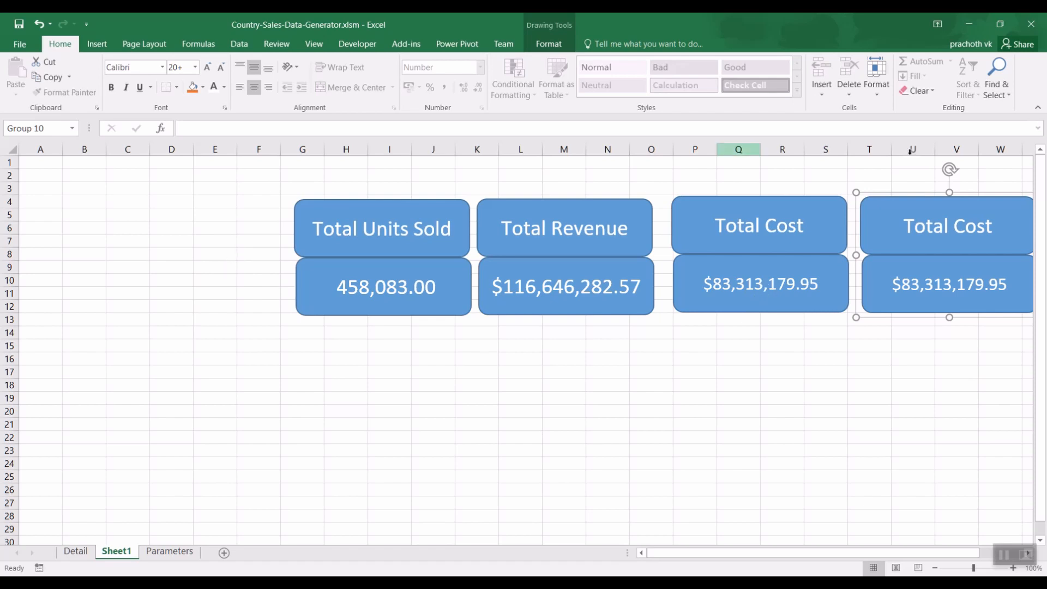
click(947, 226)
triple_click(945, 227)
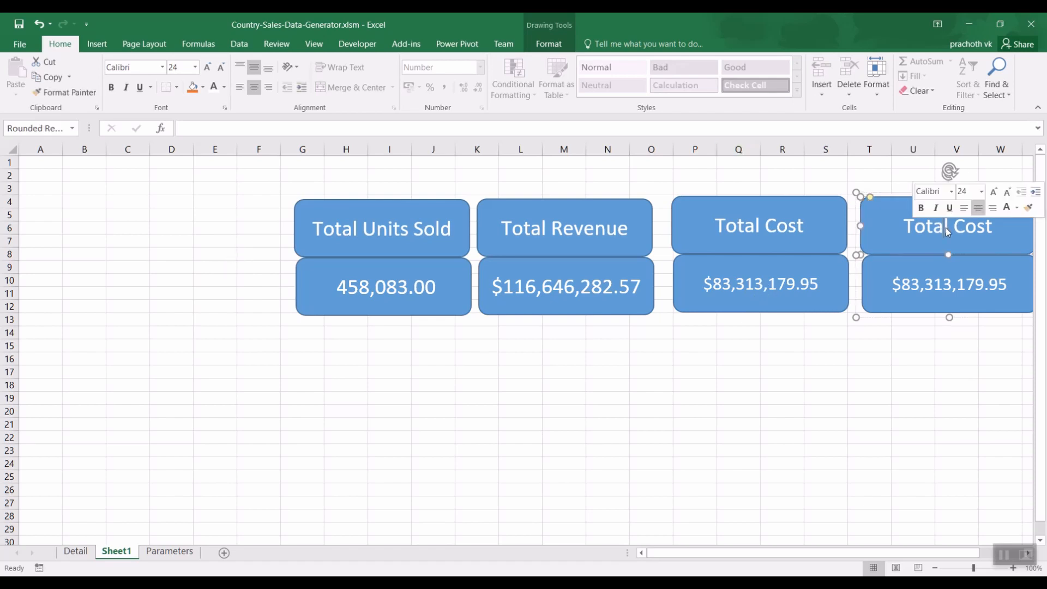
text(Profit)
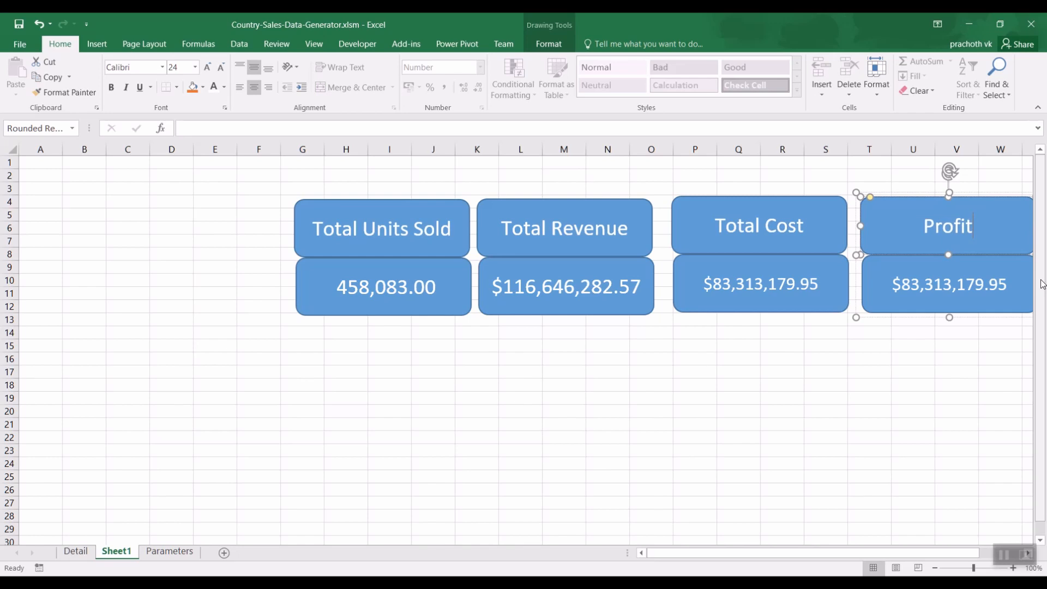
key(Return)
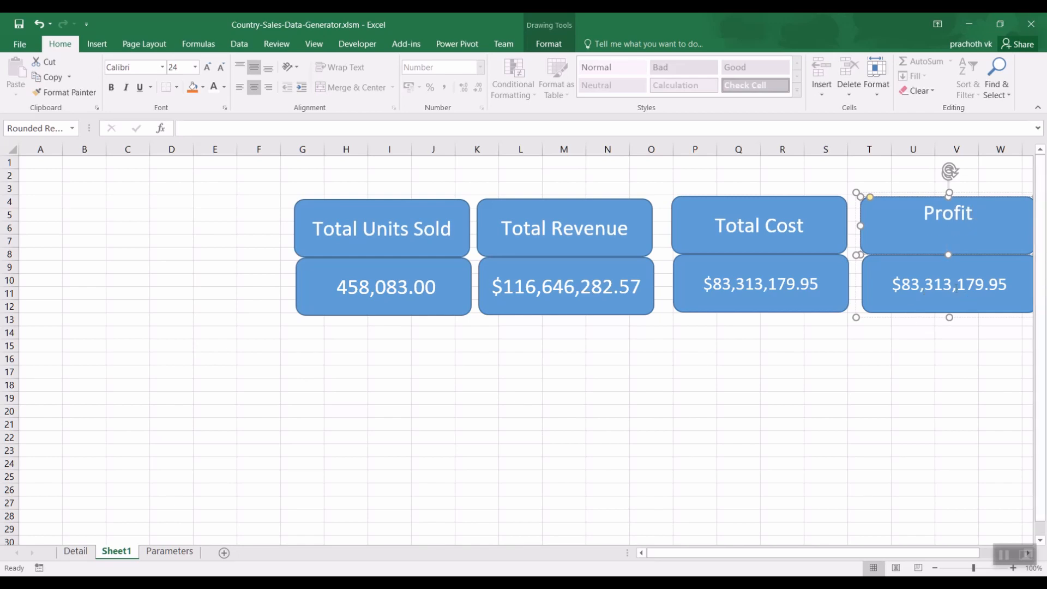
click(872, 409)
Step: Link the number rectangle under Profit to the profit total with the formula =Detail!N102
click(964, 283)
click(915, 299)
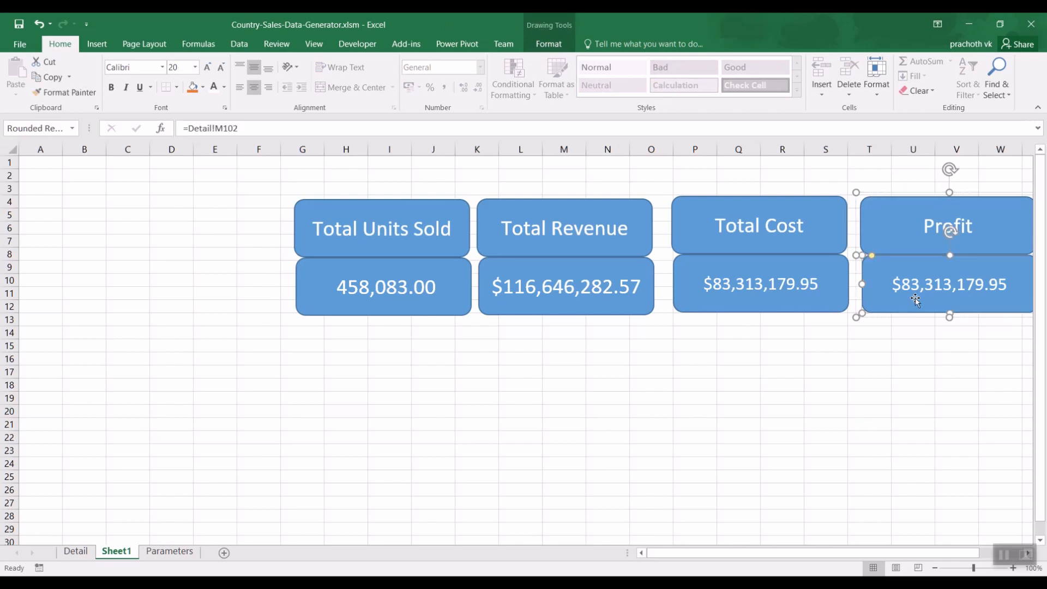
click(915, 299)
drag(241, 129, 184, 129)
key(Delete)
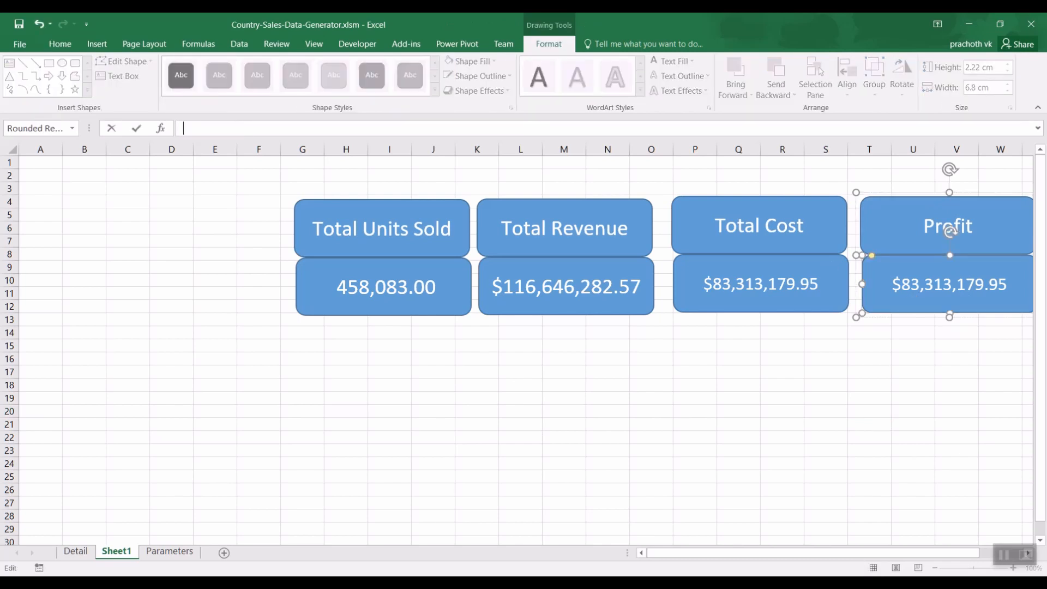
text(=)
click(75, 551)
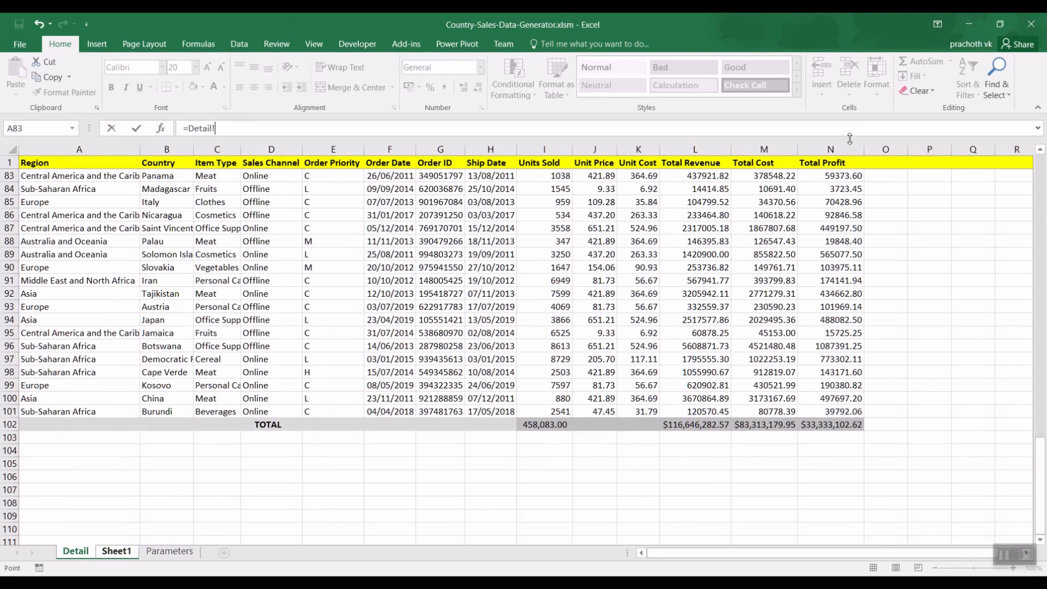
click(838, 424)
key(Return)
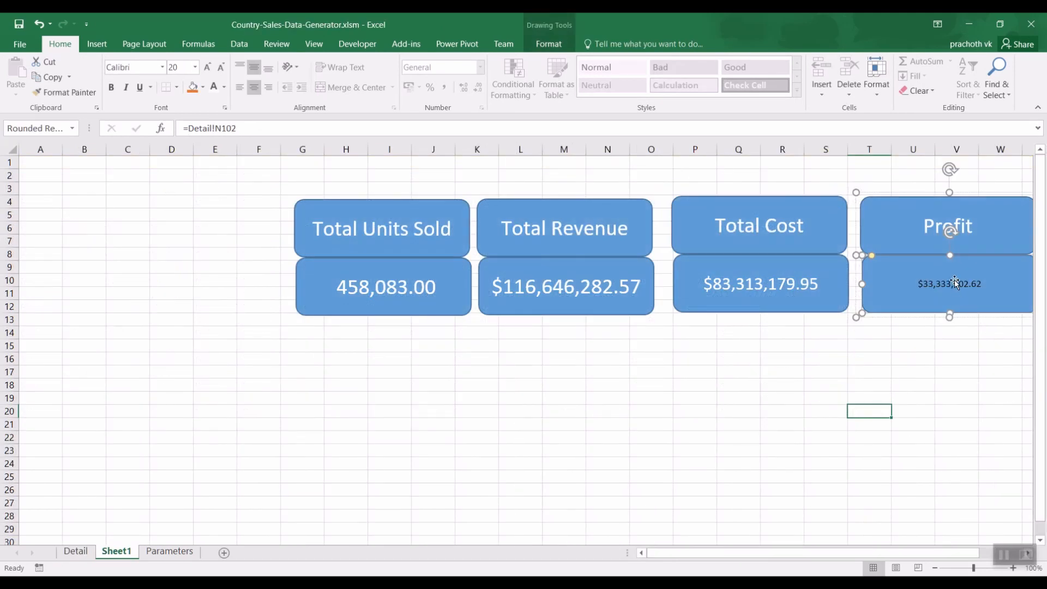
Step: Format the linked number under the Profit heading with font size 20 and white text
double_click(953, 287)
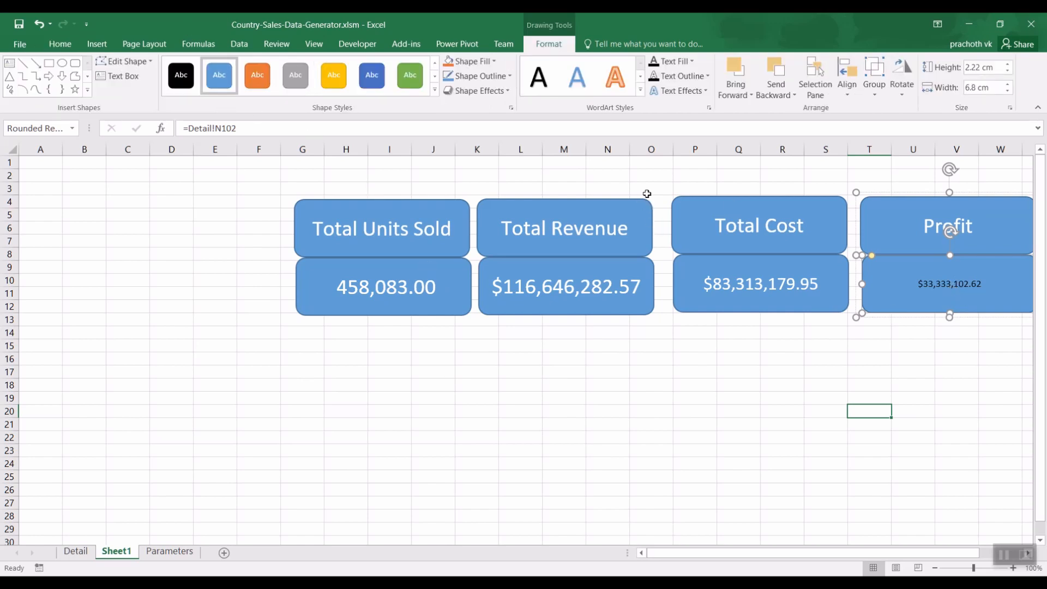
click(60, 43)
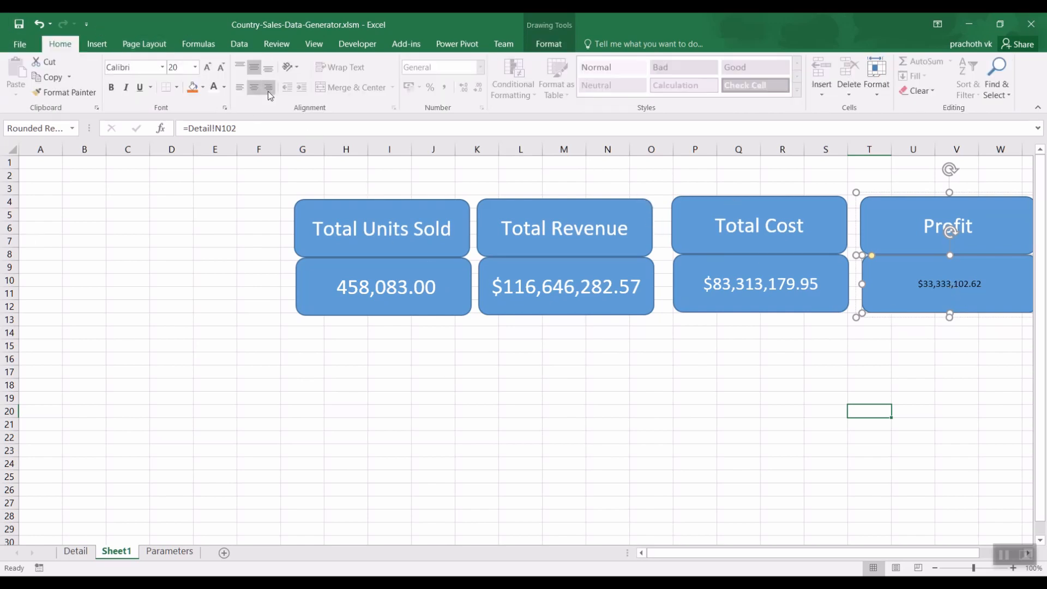
click(212, 71)
click(212, 71)
click(212, 71)
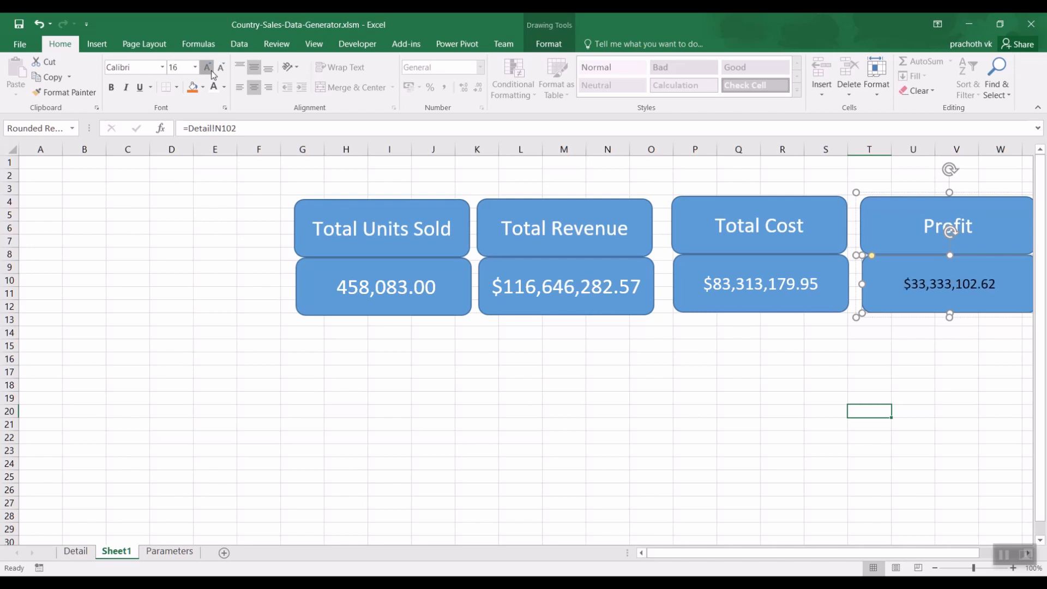
click(212, 71)
click(212, 71)
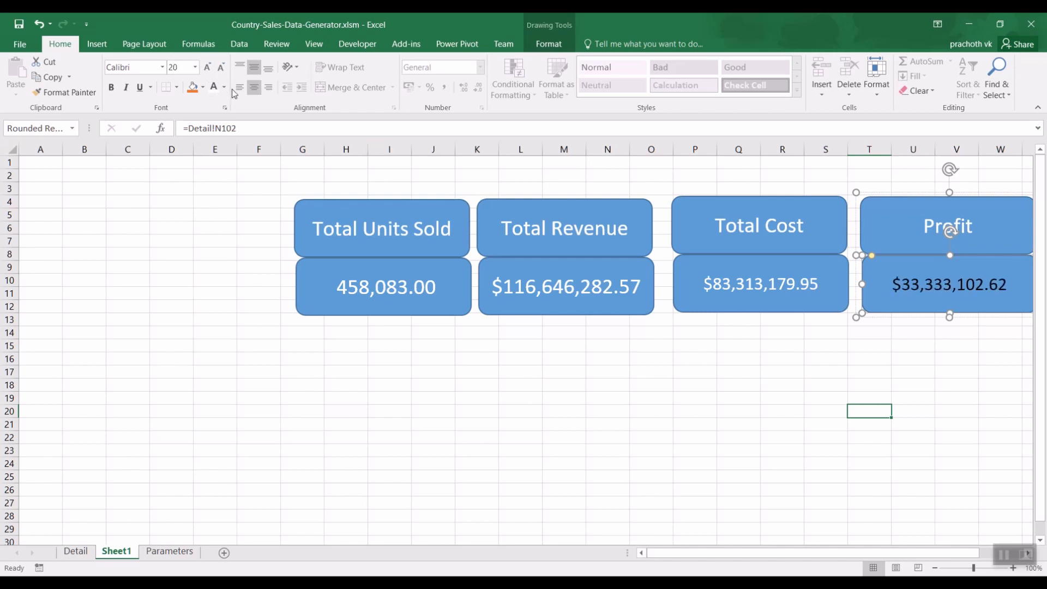
click(652, 514)
Step: Apply the solid green shape style to the Total Units Sold heading rectangle
click(401, 229)
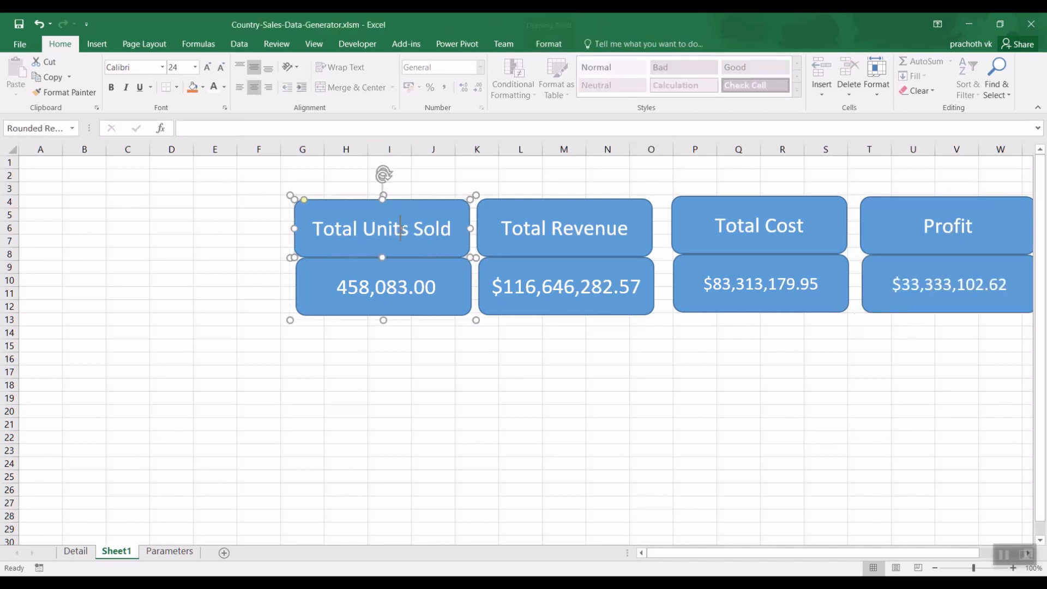
double_click(400, 229)
click(361, 256)
click(187, 331)
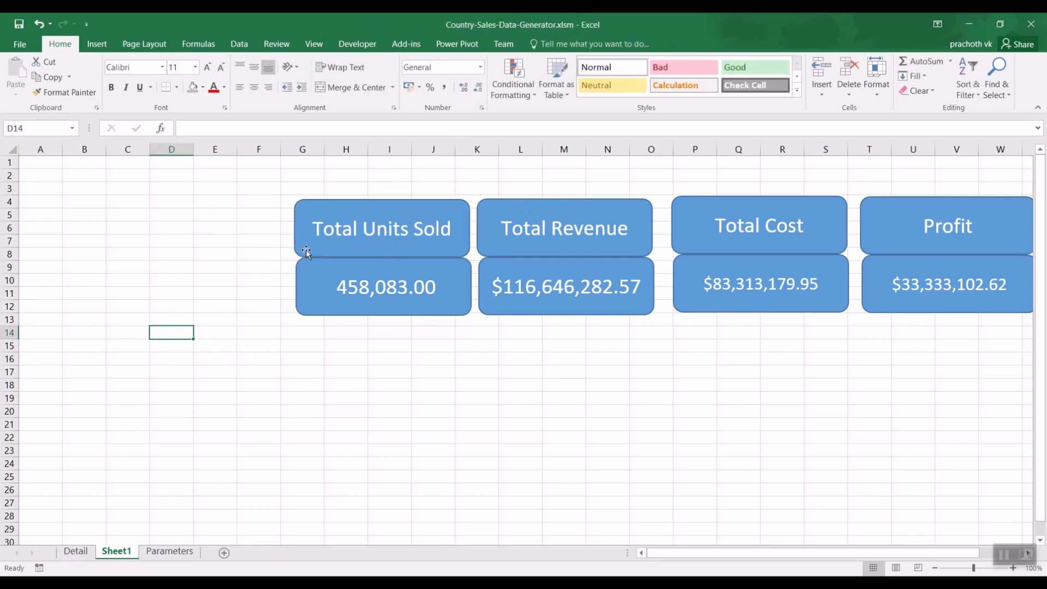
click(305, 250)
click(360, 251)
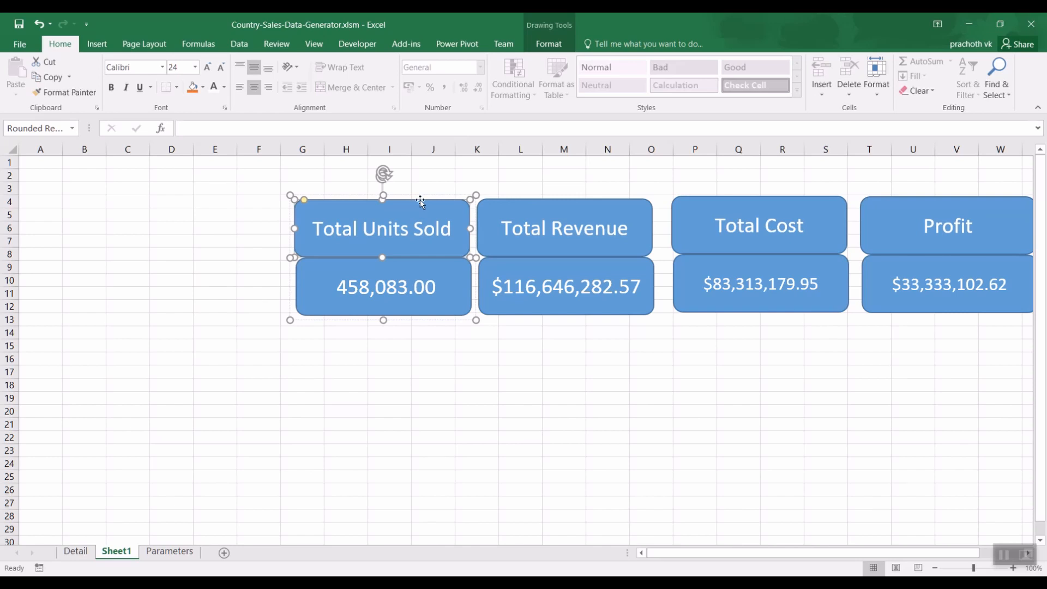
click(545, 46)
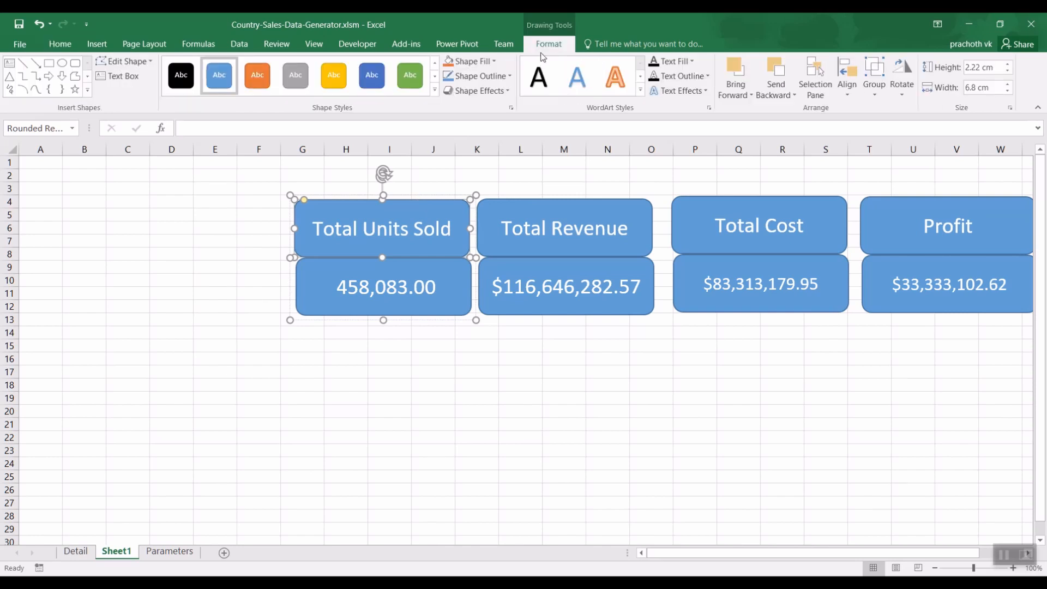
click(411, 83)
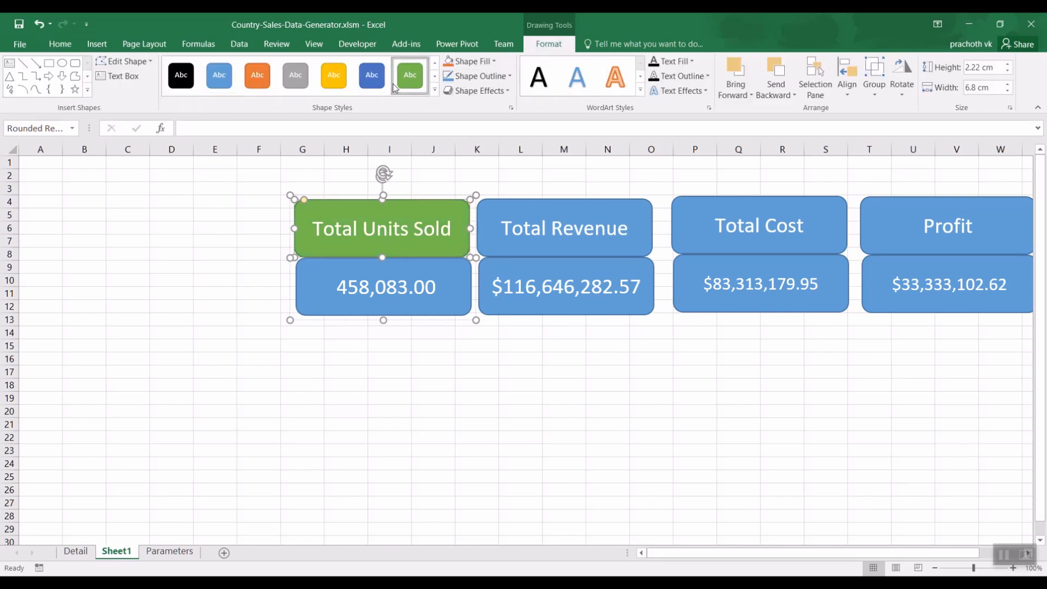
Step: Apply the solid gold shape style to the Total Revenue heading rectangle
click(607, 232)
double_click(608, 235)
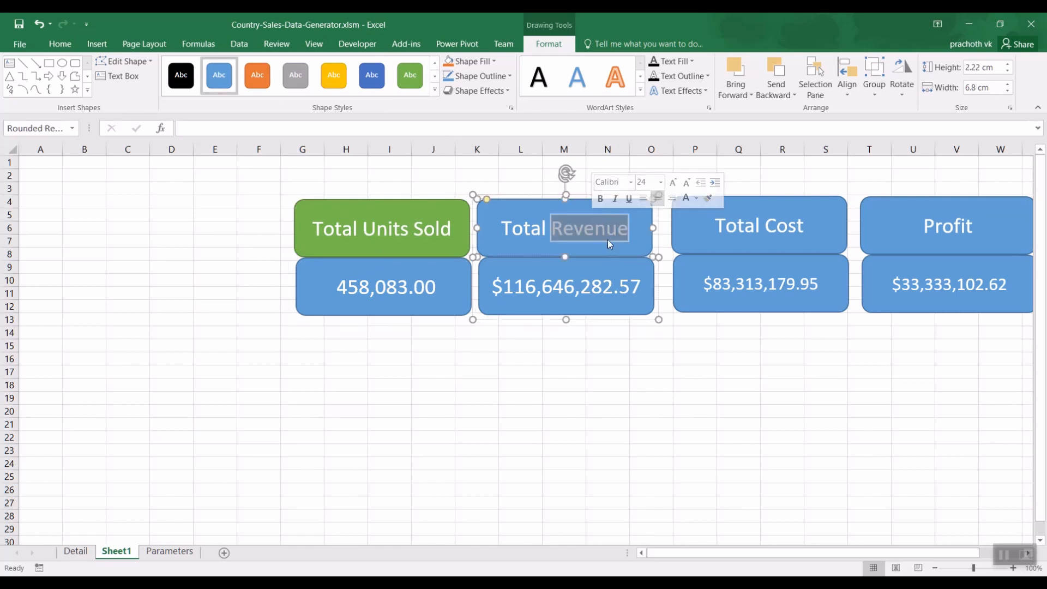
key(Escape)
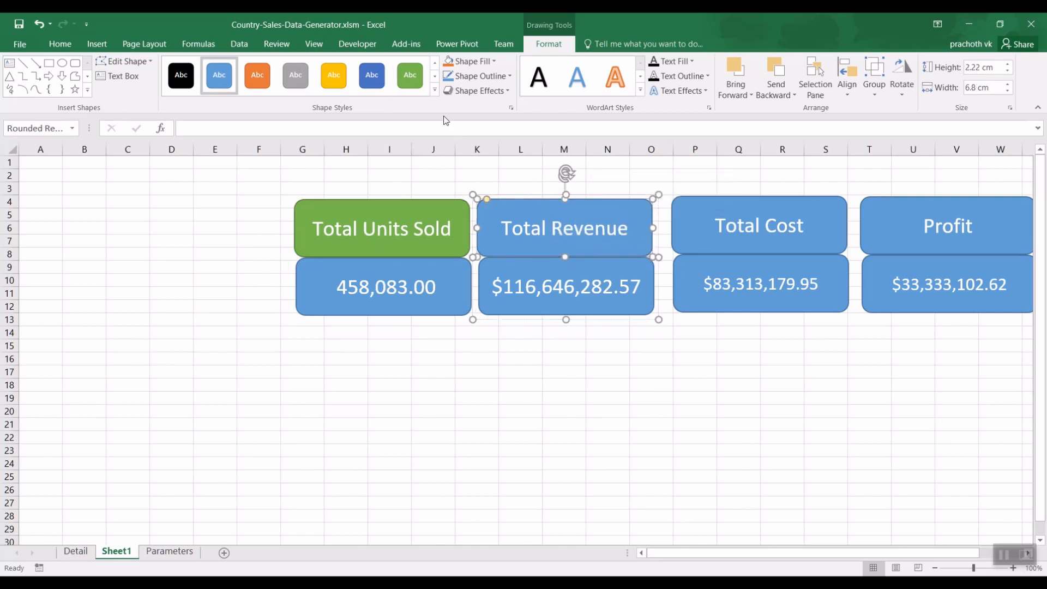
click(334, 75)
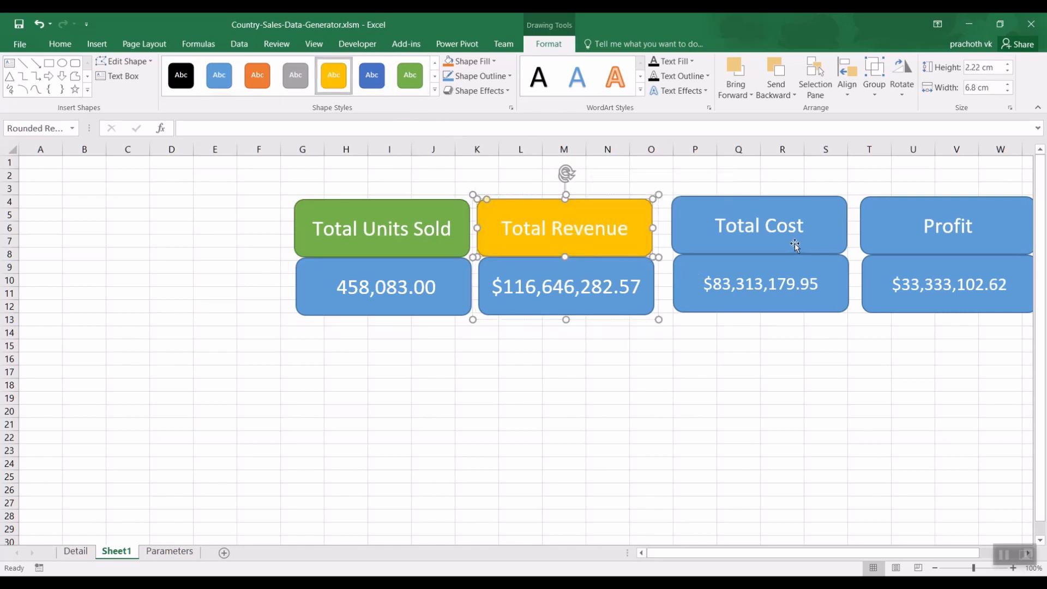
Step: Apply the dark blue theme style with a light outline to the Total Cost heading rectangle
click(812, 249)
click(813, 249)
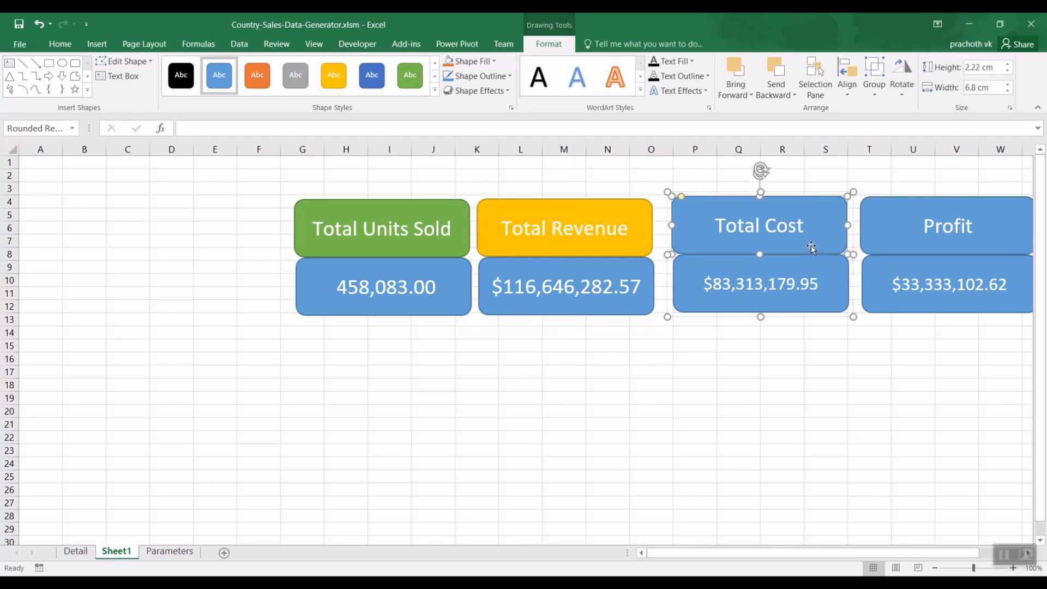
click(228, 86)
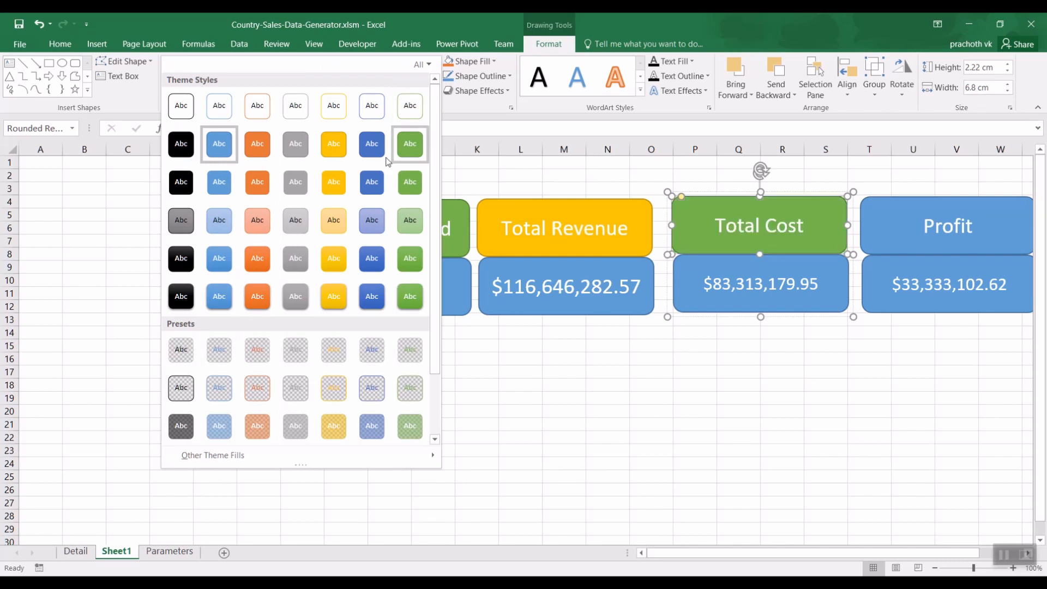
click(372, 182)
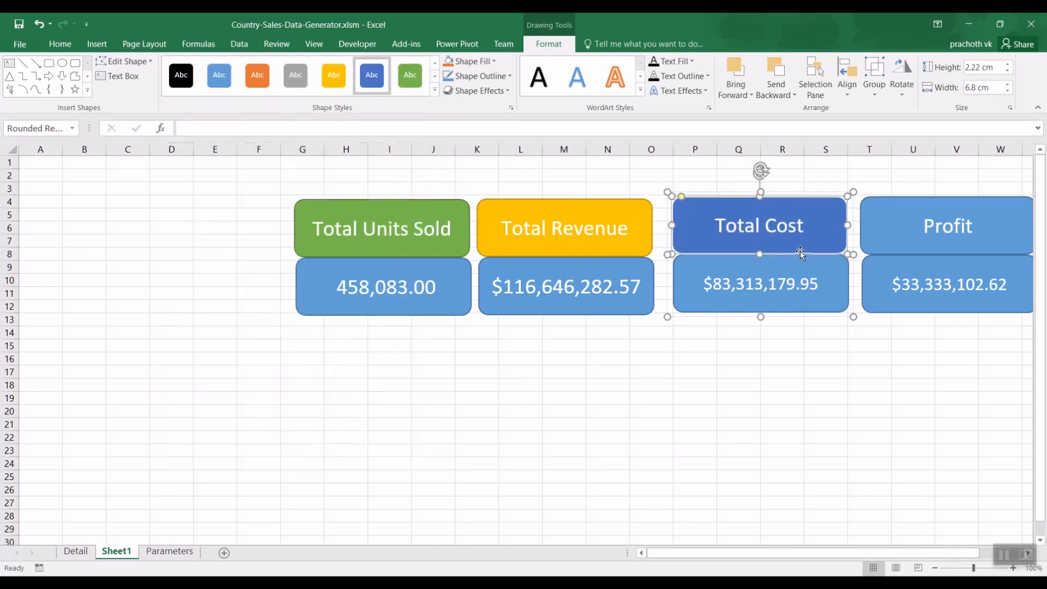
Step: Apply the pale violet-blue gradient theme style to the Profit heading rectangle
click(884, 245)
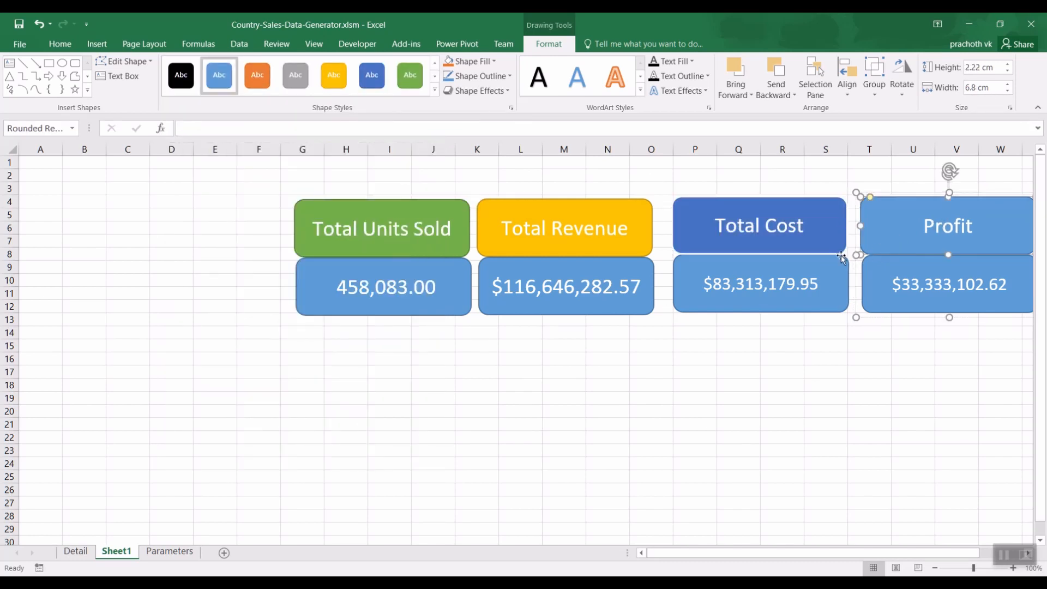
click(434, 96)
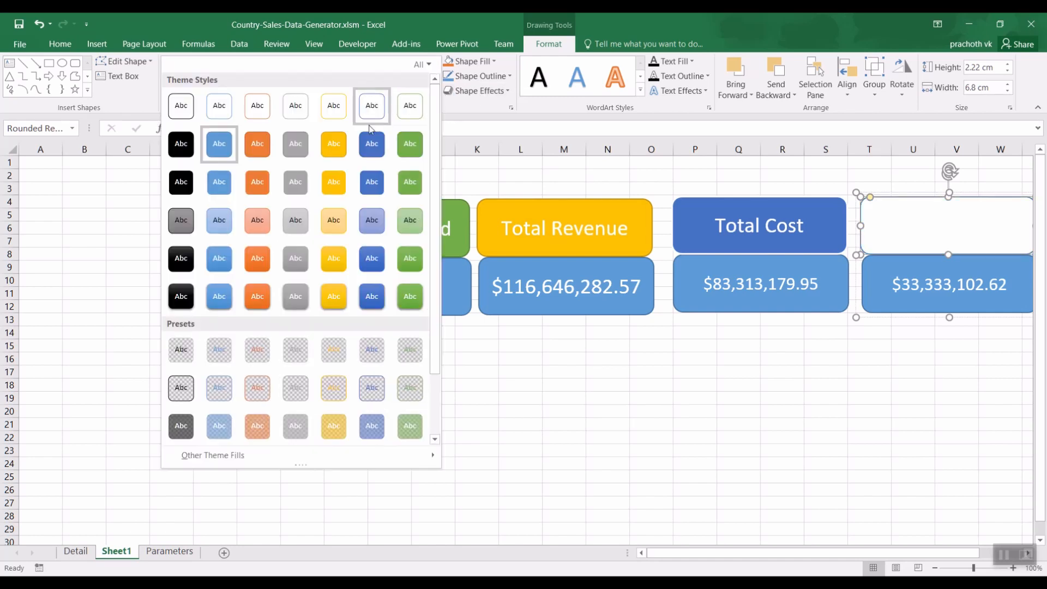
click(360, 220)
click(564, 386)
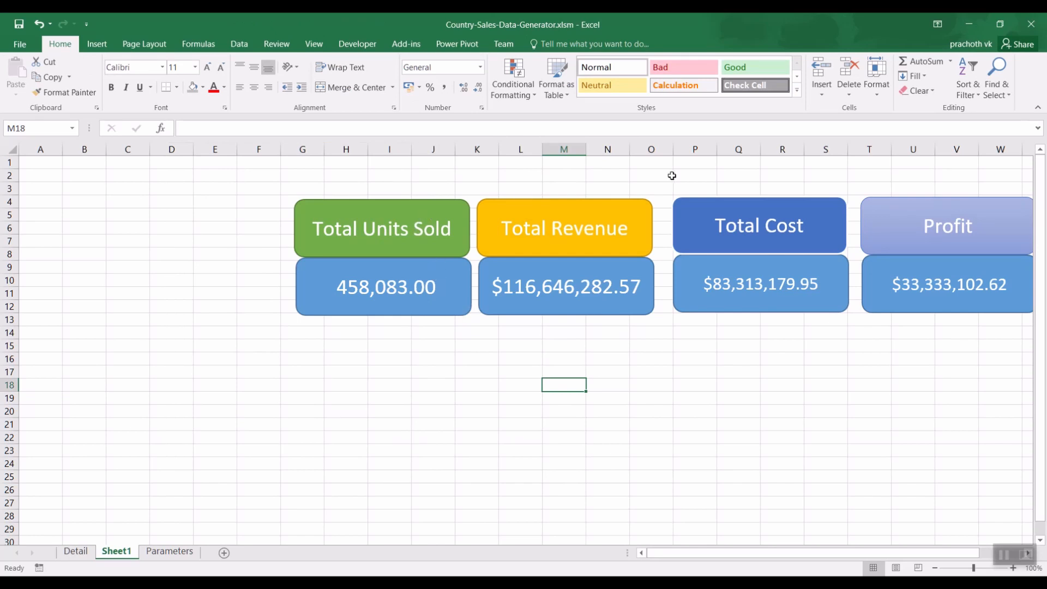
Step: Nudge the Total Revenue group slightly to the right, away from the Total Units Sold group
click(558, 218)
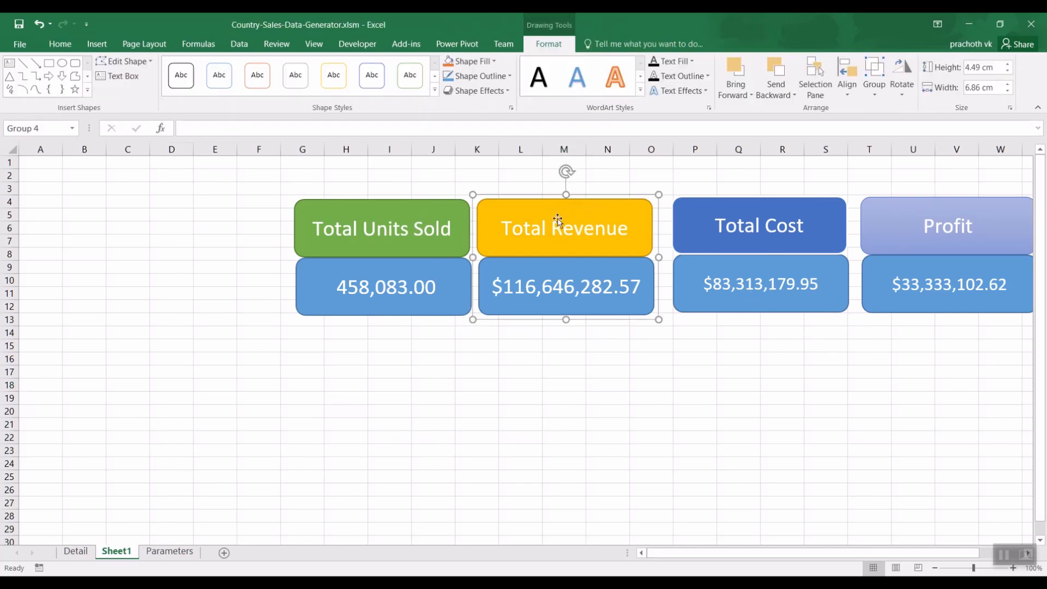
key(Right)
key(Right)
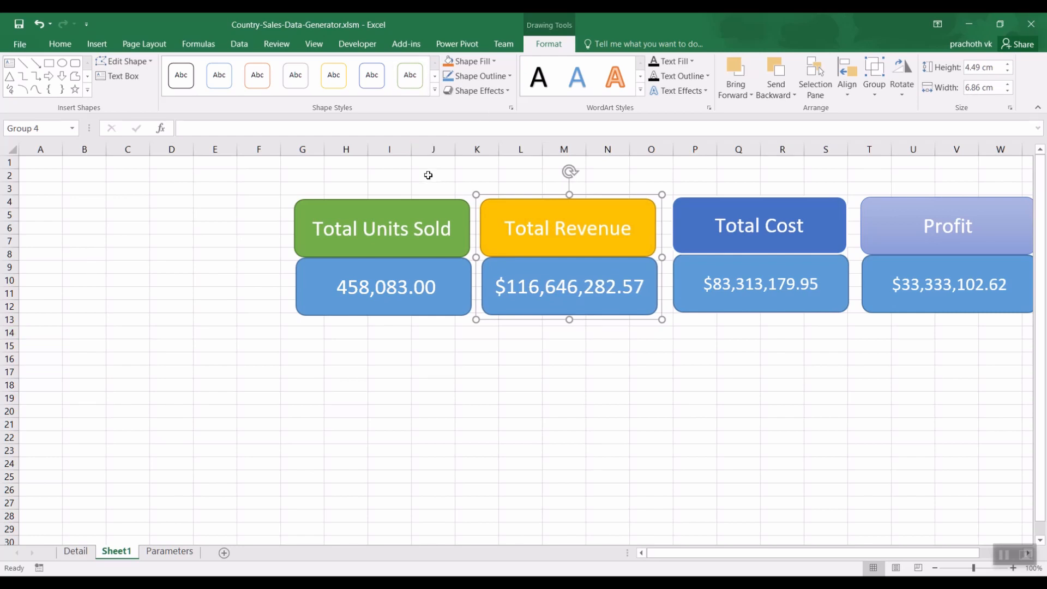
click(708, 426)
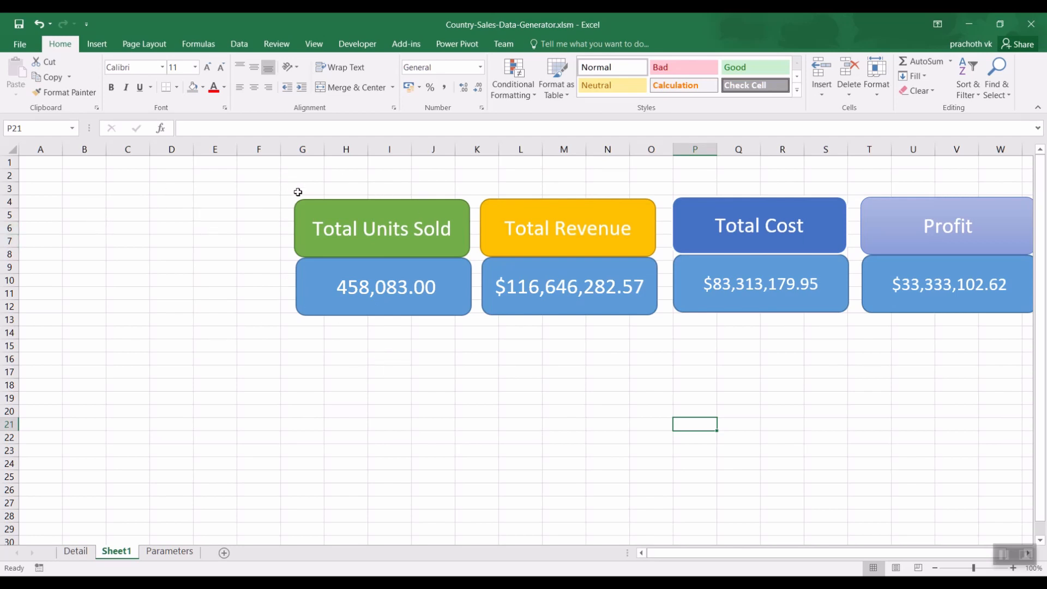
Step: Select all four card groups together and move them down and left so they span columns D to U from row 10
drag(297, 192, 294, 298)
click(419, 212)
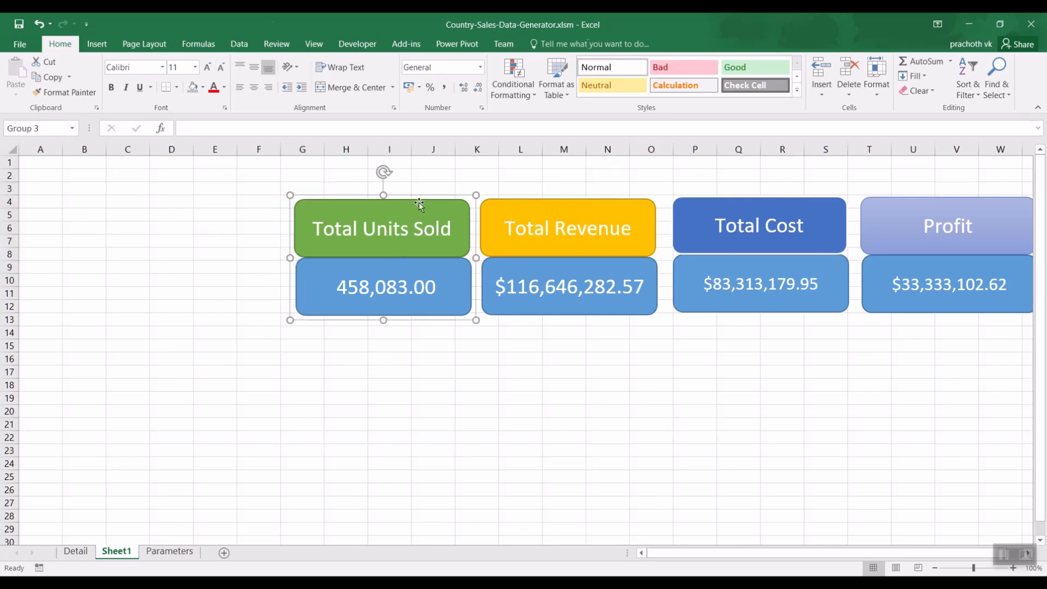
click(535, 229)
click(401, 229)
click(566, 227)
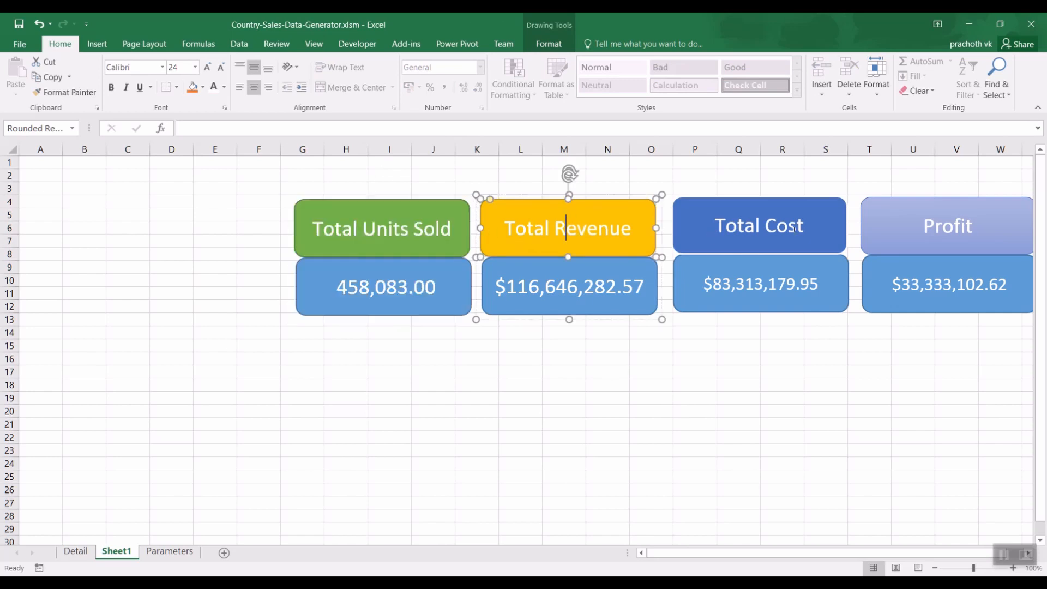
click(792, 228)
ctrl+click(877, 240)
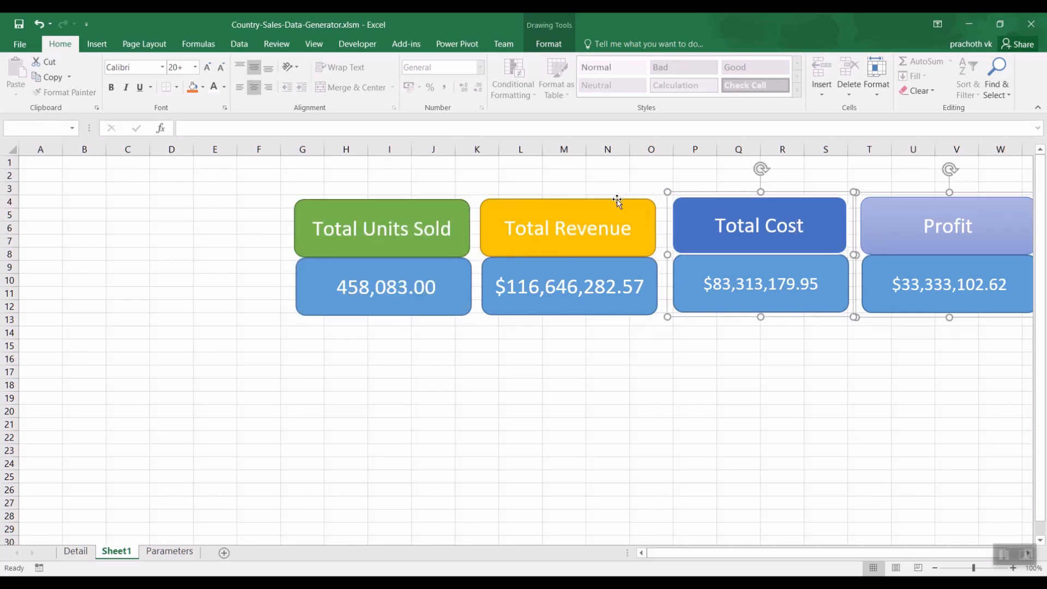
ctrl+click(523, 208)
ctrl+click(361, 204)
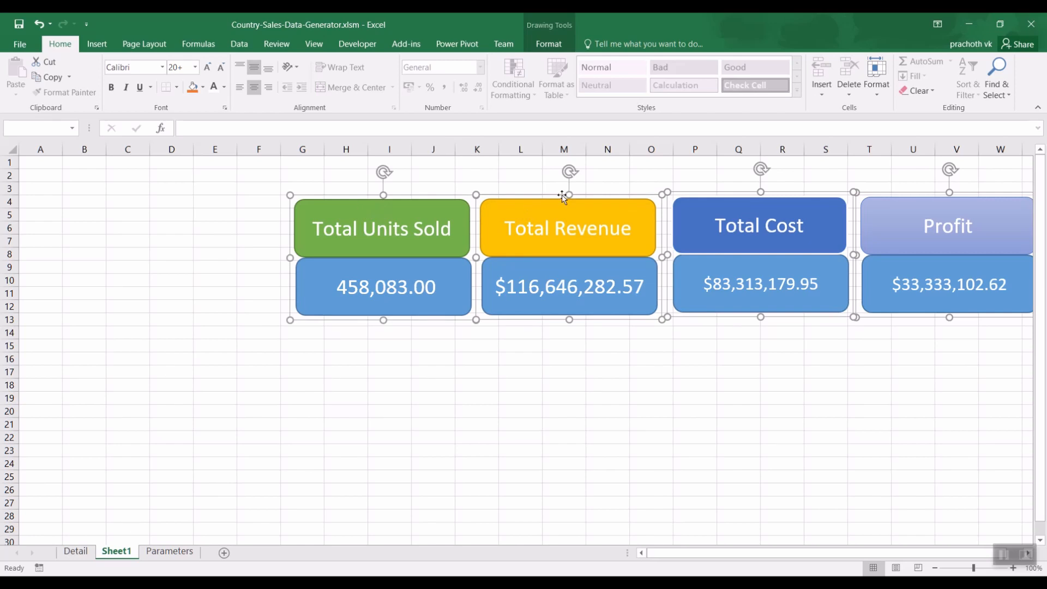
drag(563, 198, 435, 274)
click(303, 200)
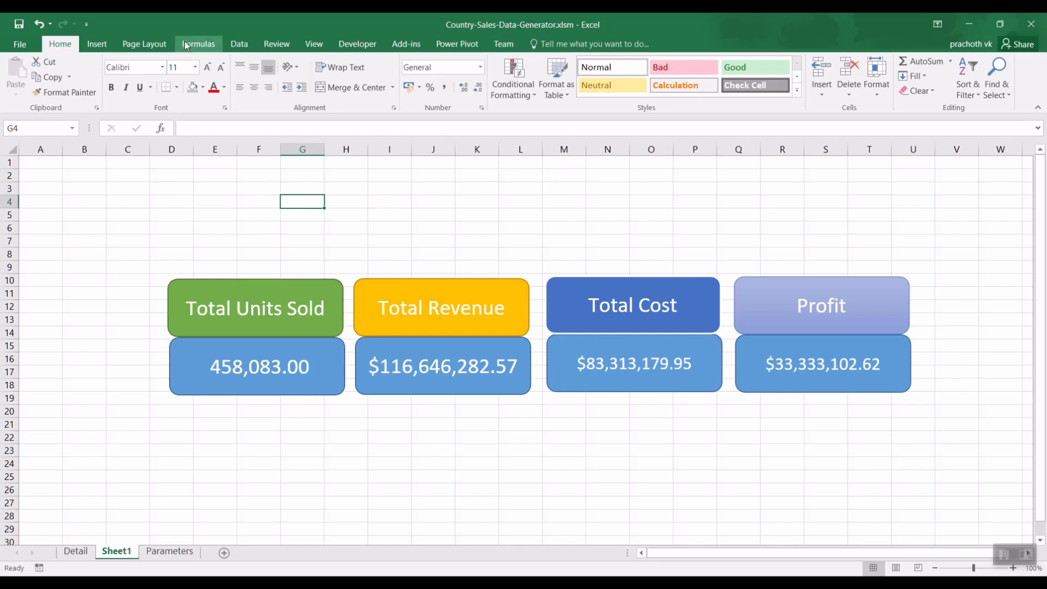
Step: Draw a rectangle banner about 38 cm wide and 4 cm high above the cards and enter the placeholder text aaaa
click(97, 43)
click(235, 68)
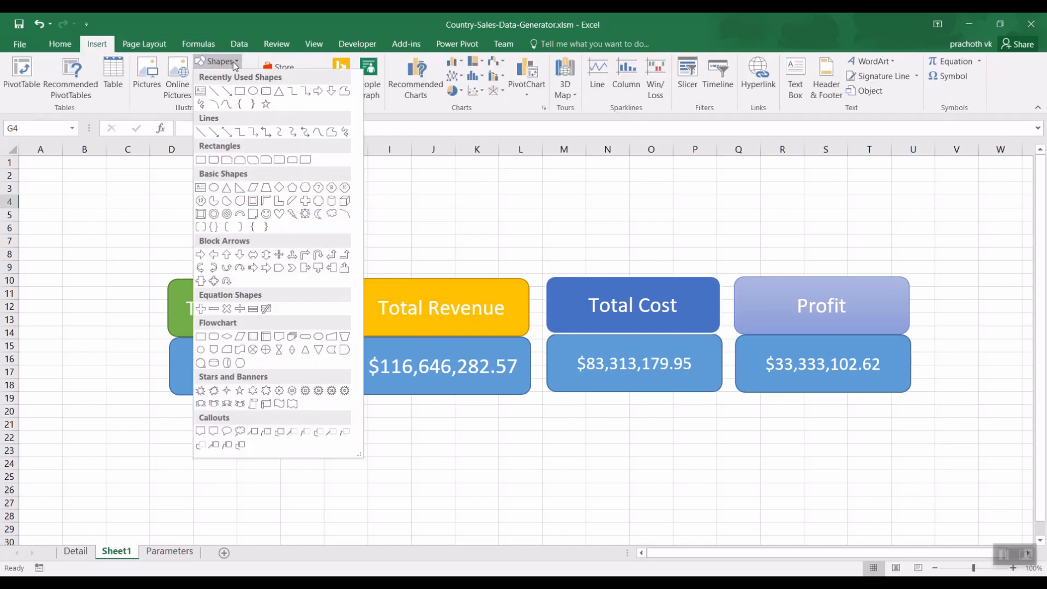
click(239, 86)
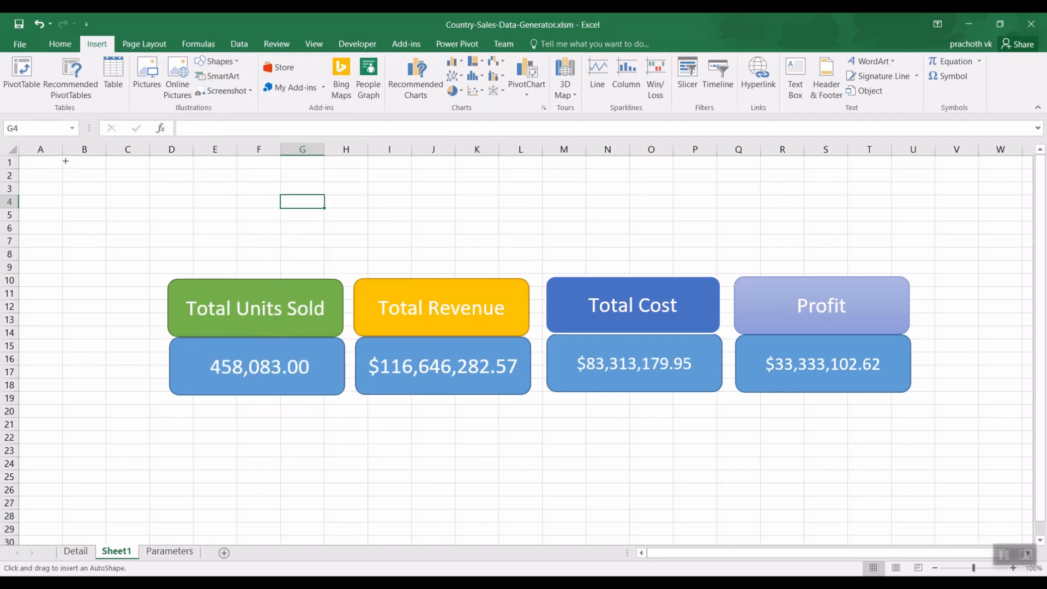
mouse_move(65, 161)
mouse_down()
mouse_move(963, 278)
mouse_move(970, 257)
mouse_move(914, 265)
mouse_up()
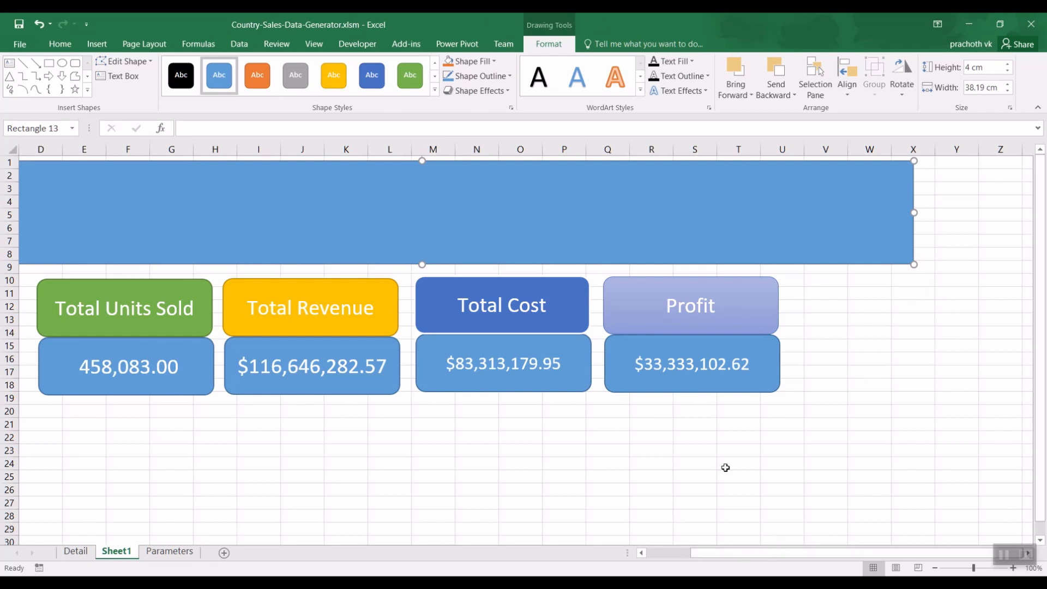
right_click(325, 194)
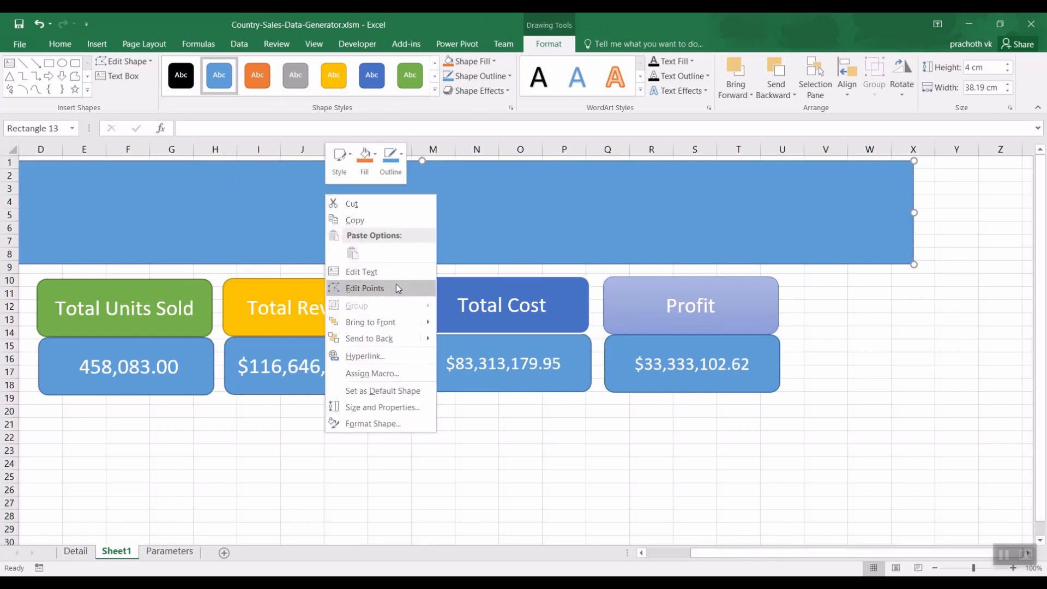
click(398, 271)
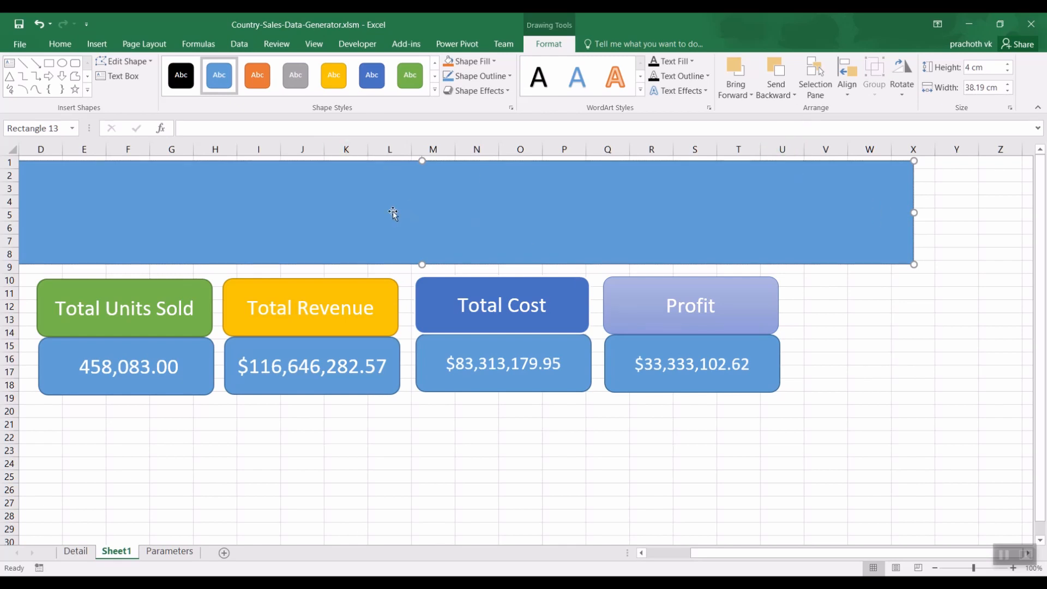
Step: Narrow the banner from both ends to about 31 cm wide so it fits over the row of cards
drag(741, 553, 690, 553)
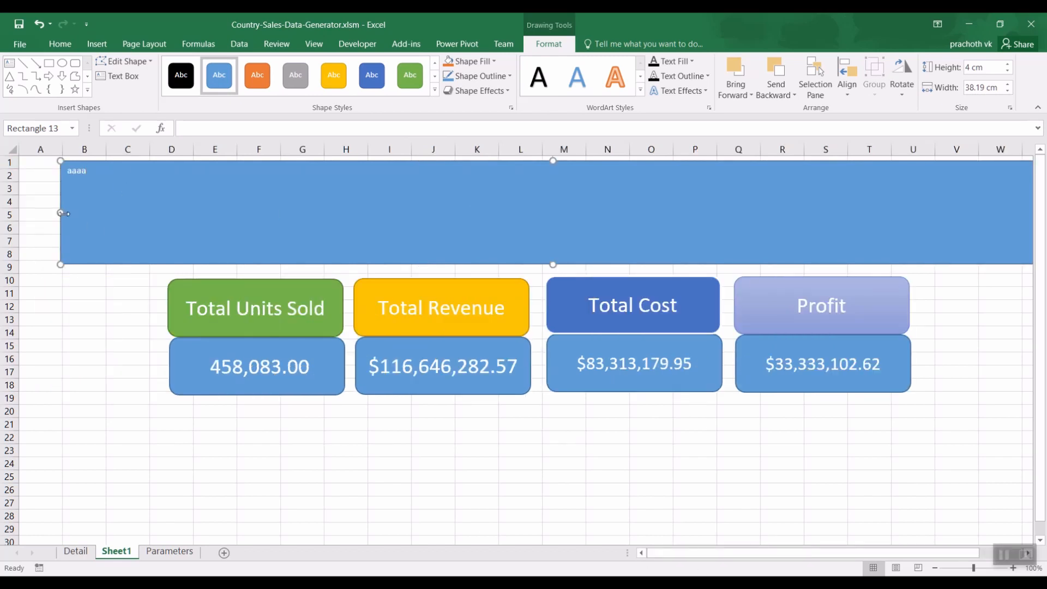
drag(61, 212, 149, 212)
drag(968, 553, 997, 553)
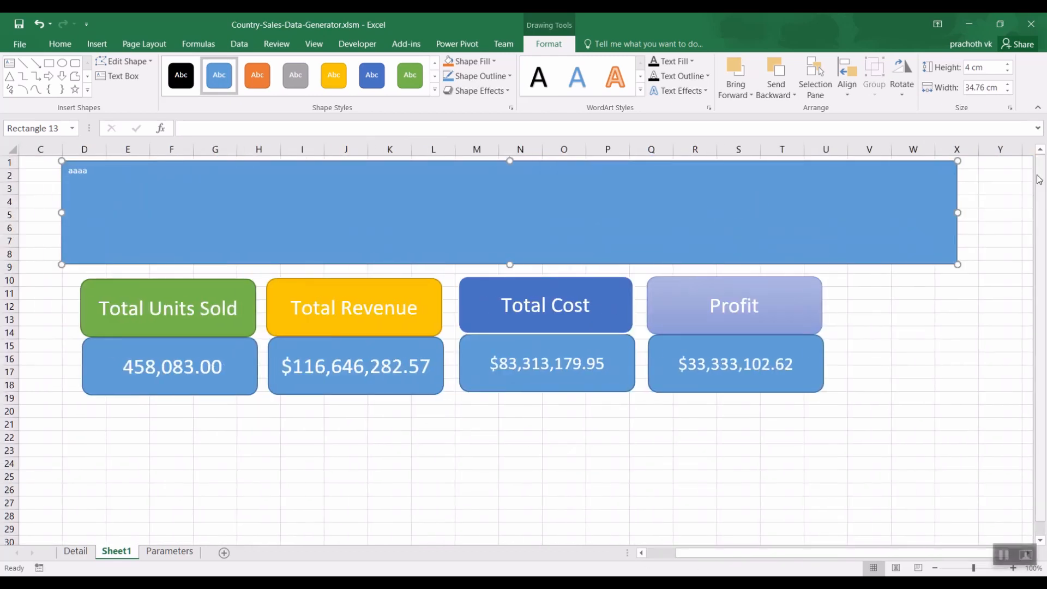
drag(958, 213, 860, 216)
Step: Replace the banner's placeholder text with ABC COMPANY and enlarge the title so it nearly fills the banner's height
double_click(289, 216)
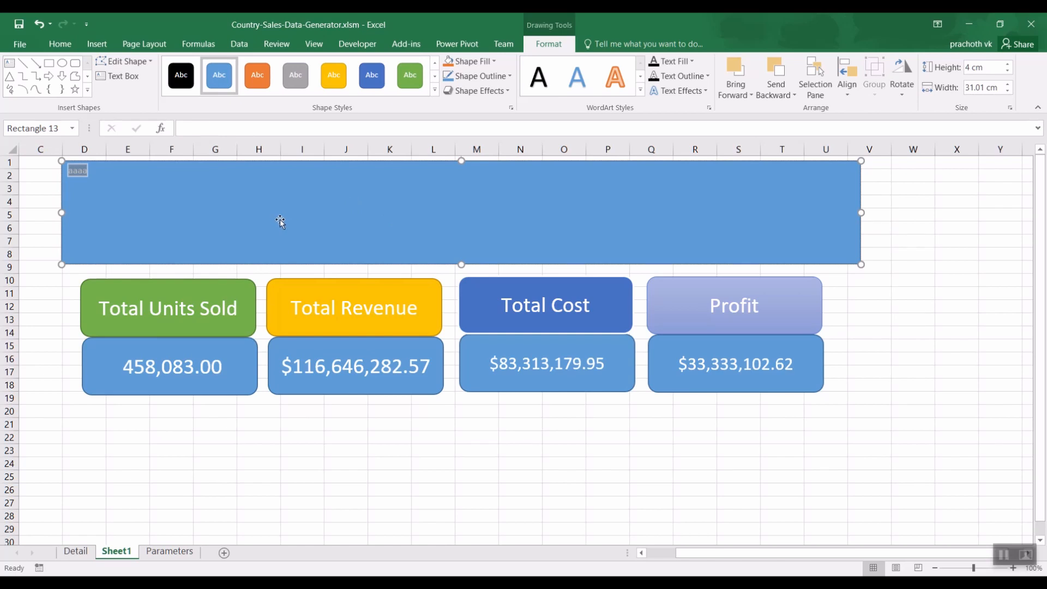
text(ABC COMPANY L)
key(ctrl+a)
click(60, 44)
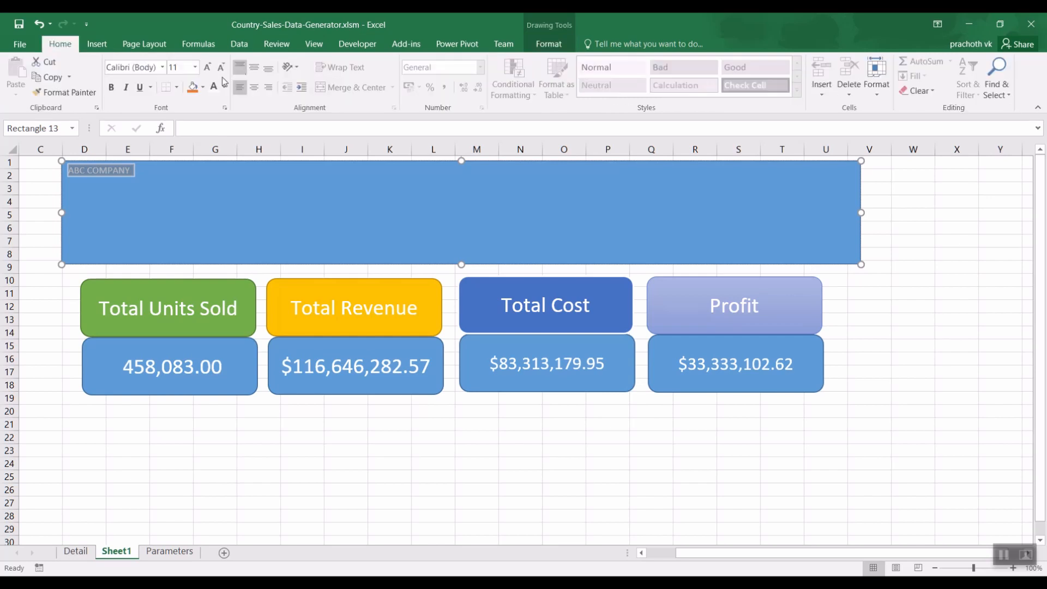
click(195, 67)
click(178, 381)
key(Escape)
key(Escape)
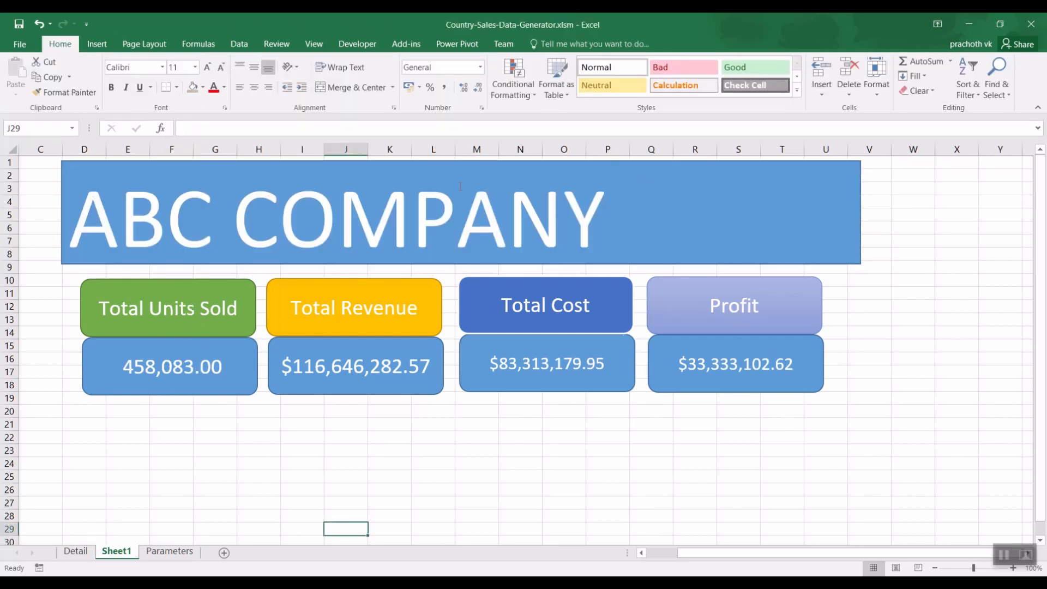
Step: Draw a rounded rectangle about 4.9 cm wide and 3.4 cm high inside the banner, over columns S to U
click(97, 44)
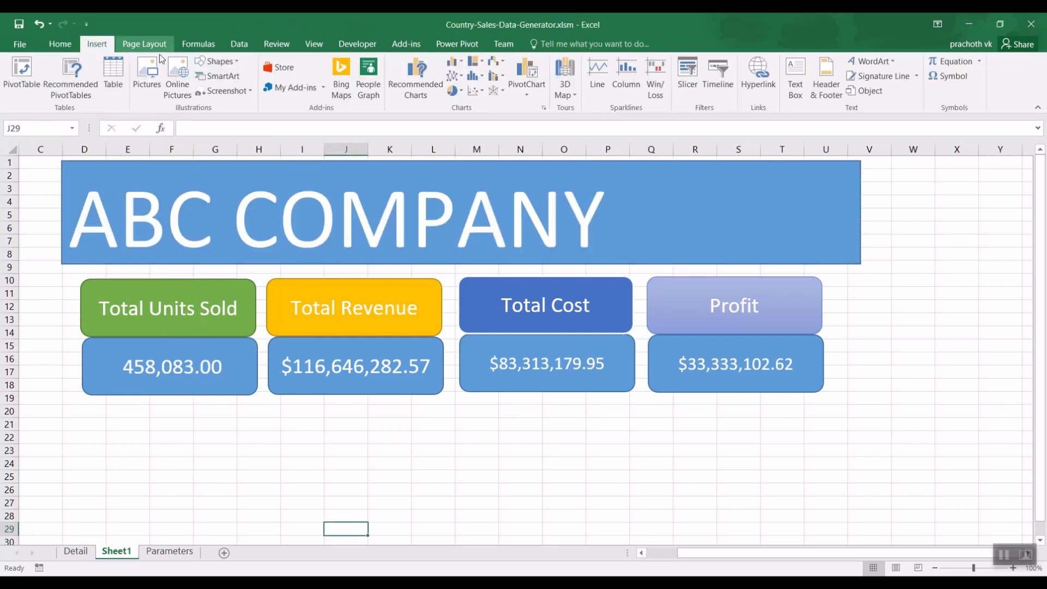
click(220, 61)
click(226, 159)
drag(724, 167, 850, 255)
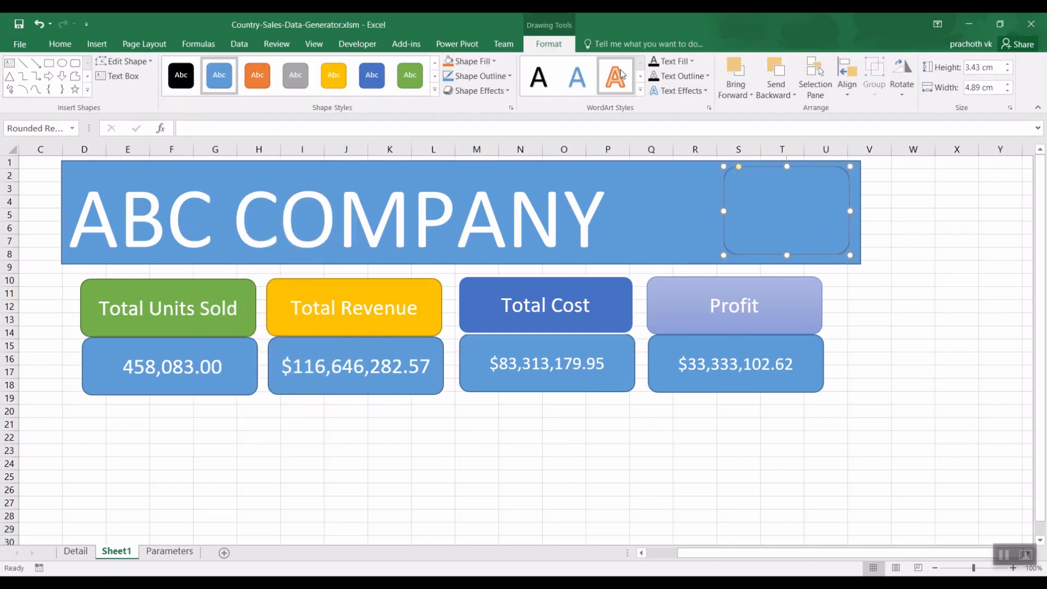
click(955, 292)
click(785, 210)
right_click(777, 197)
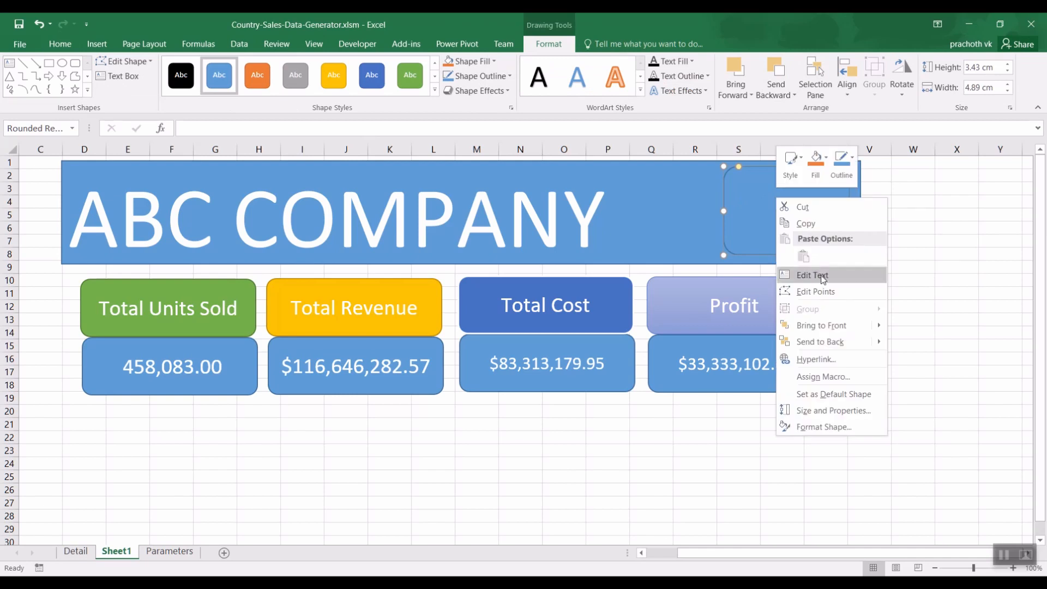
click(812, 275)
click(98, 44)
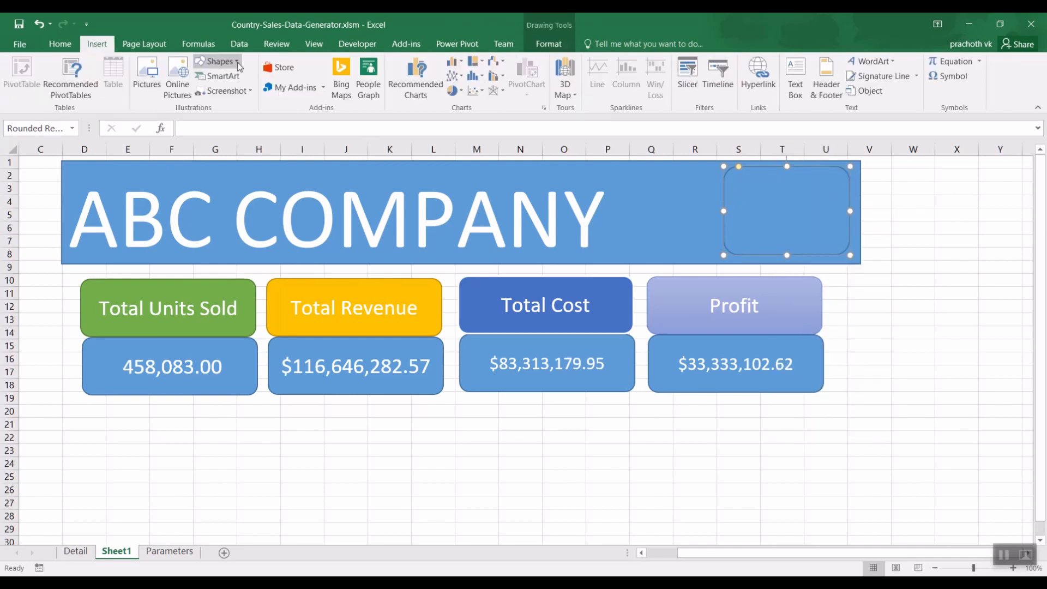
click(549, 44)
click(19, 44)
key(Escape)
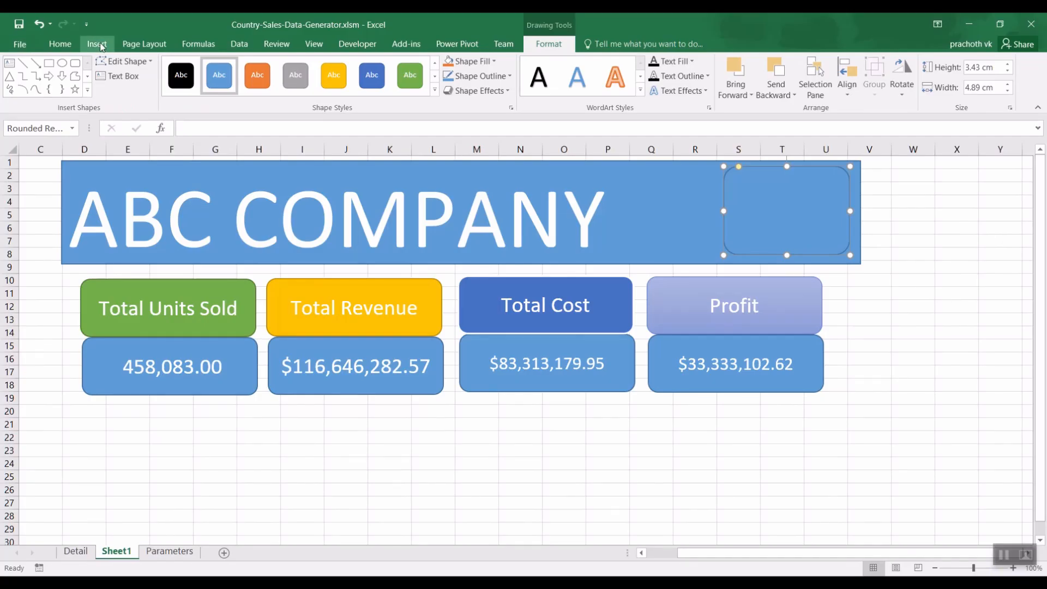
click(97, 44)
click(218, 76)
key(Escape)
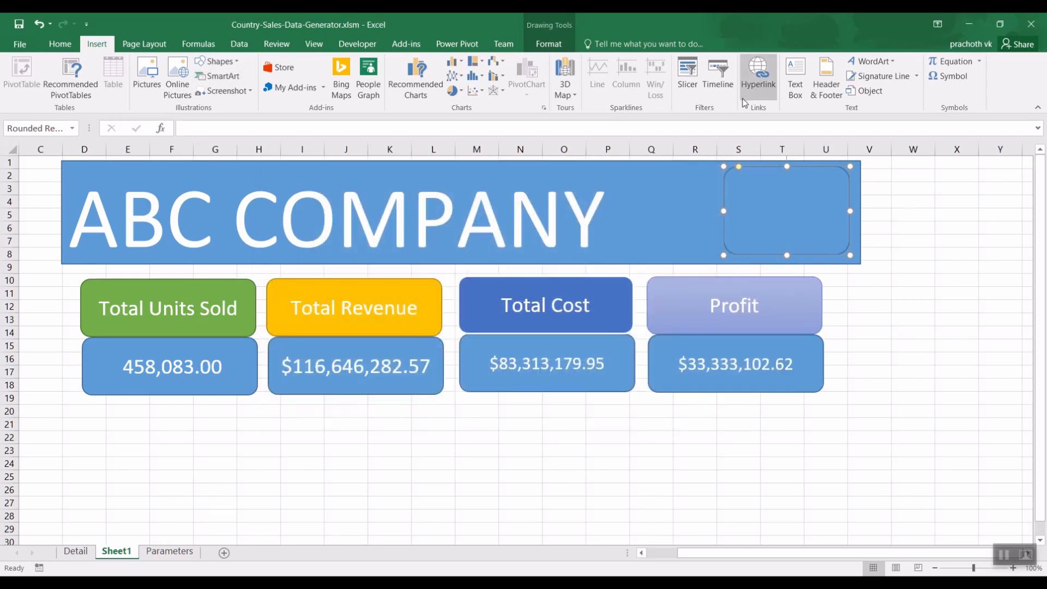
Step: Insert blue WordArt reading ABC and place it inside the rounded rectangle on the banner as a logo
click(871, 61)
click(978, 175)
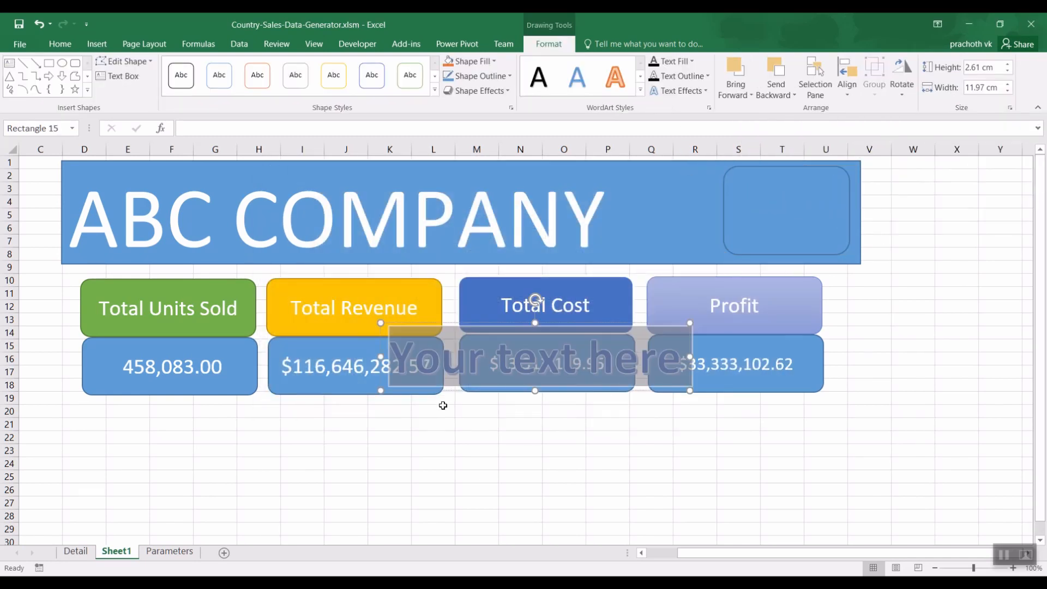
text(ABC)
drag(553, 322, 807, 170)
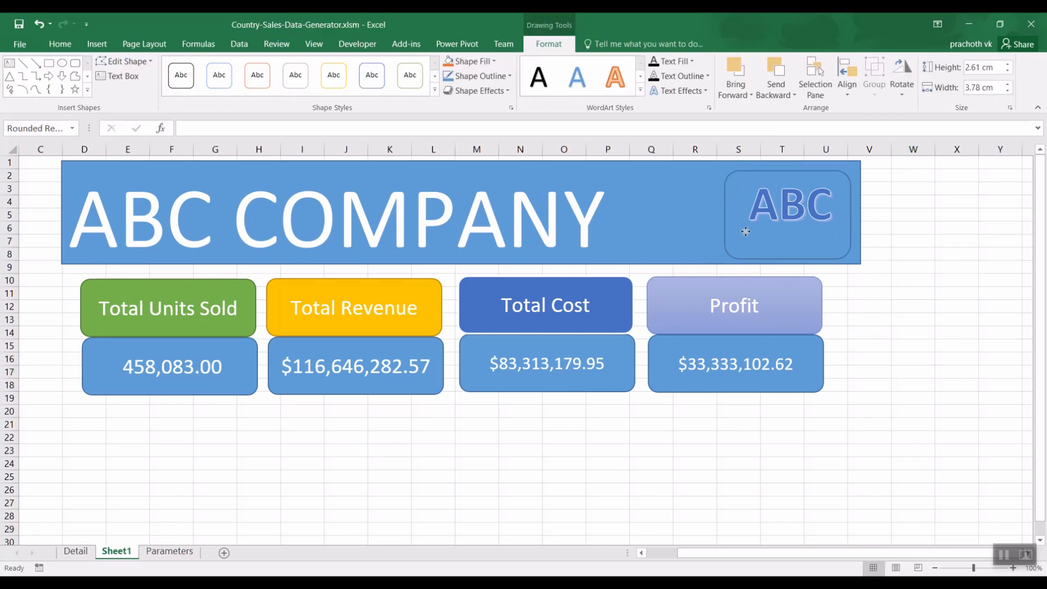
click(939, 319)
scroll(741, 411, down, 3)
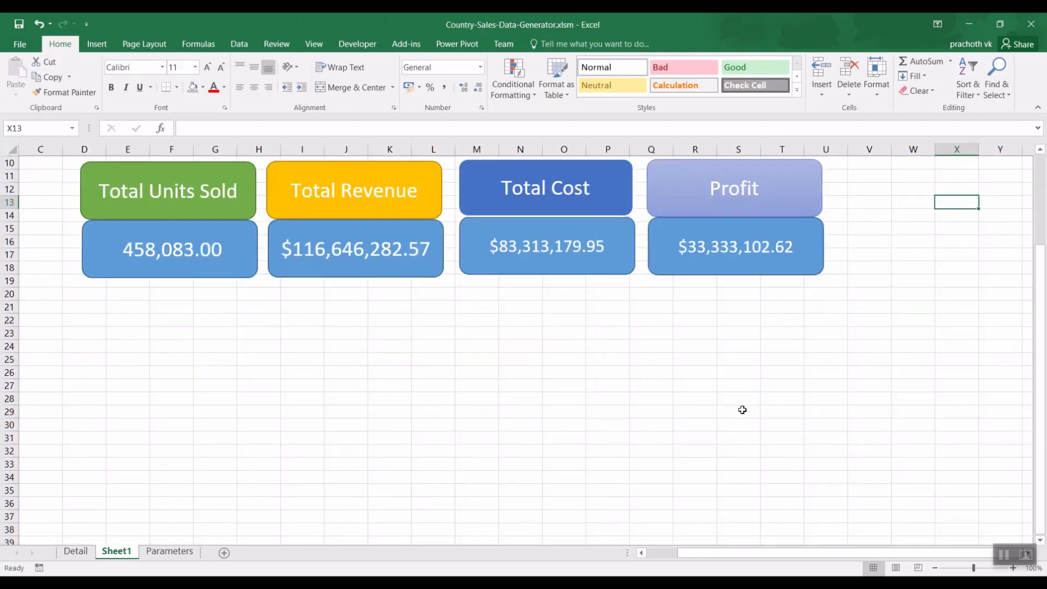
scroll(740, 411, up, 3)
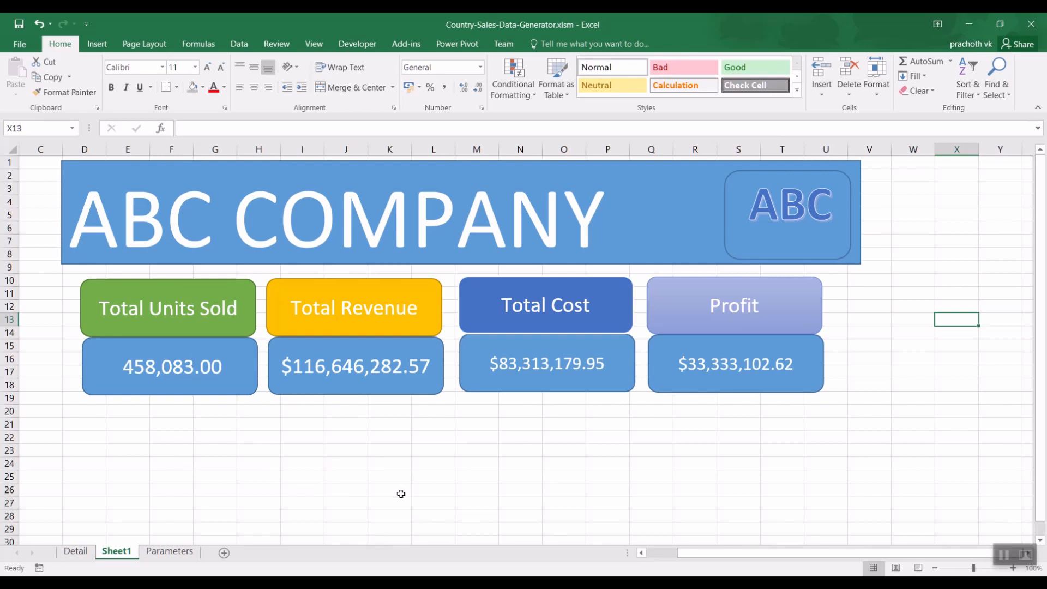
click(371, 502)
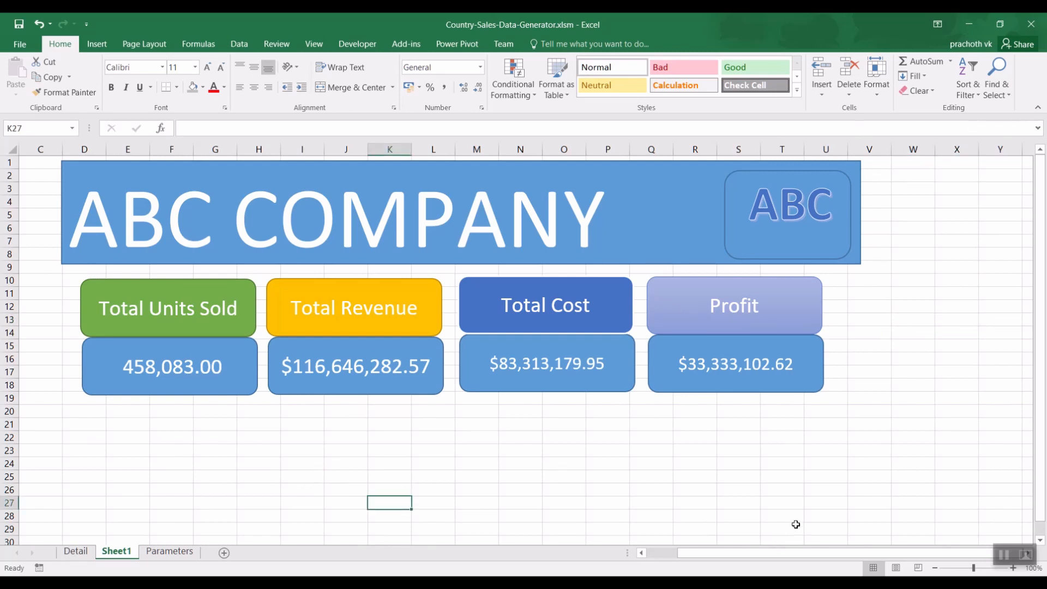